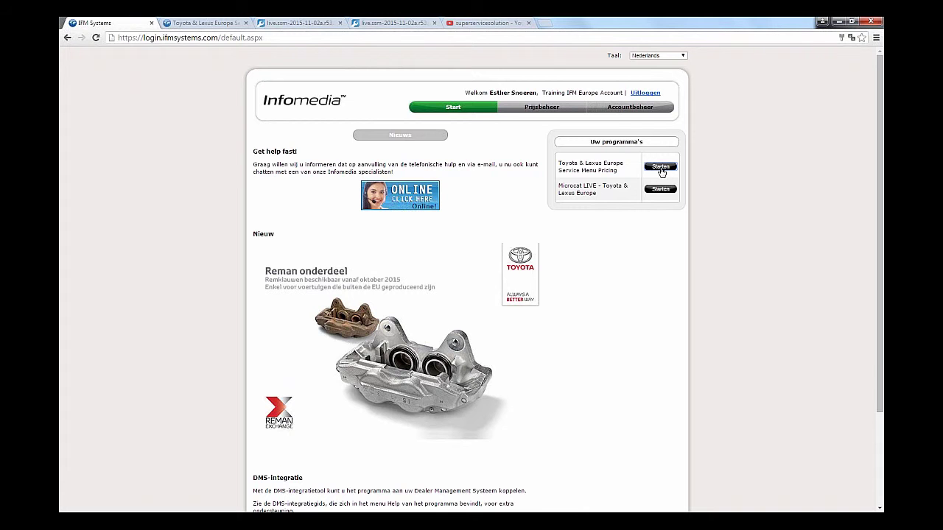
Step: Launch Toyota & Lexus Europe Service Menu Pricing from Uw programma's in the IFM portal
left_click(210, 24)
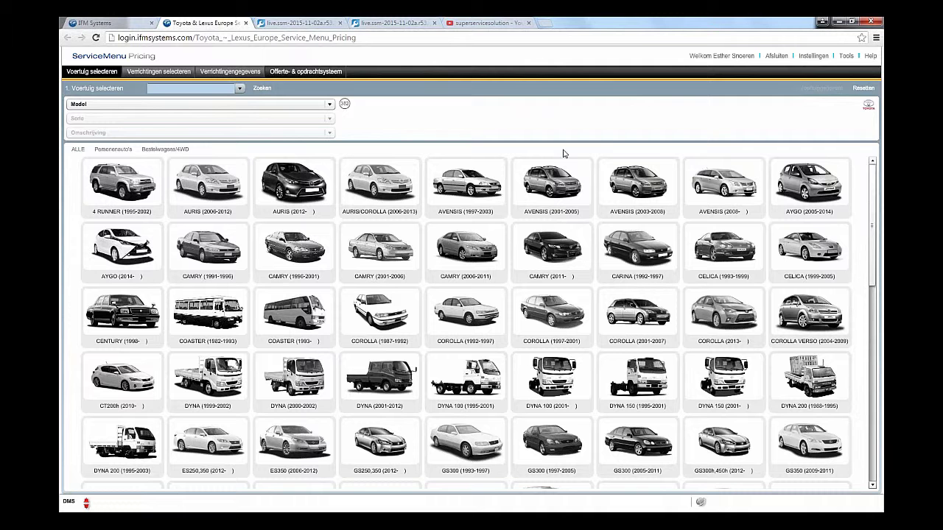
Step: Load the RAV4 diesel by searching on the suggested VIN
left_click(238, 91)
left_click(238, 100)
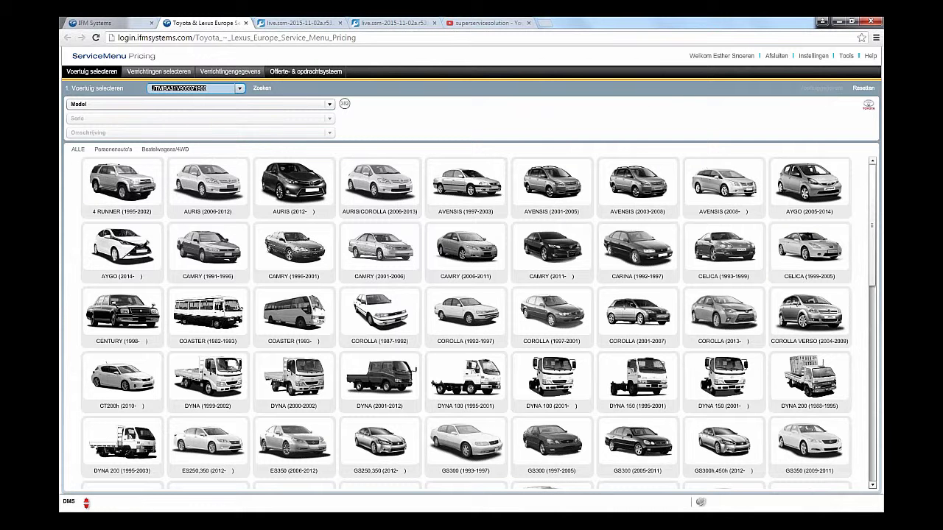
left_click(262, 88)
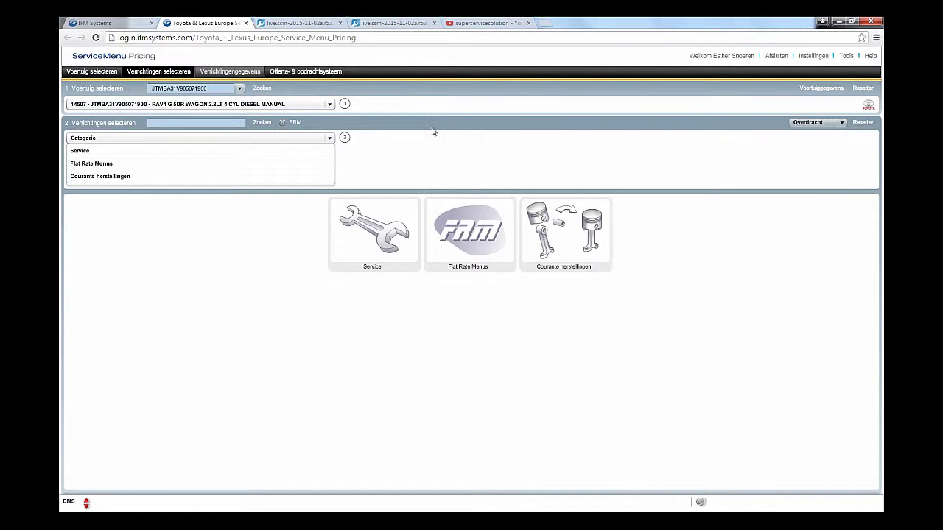
Step: Choose Service > Aanbevolen onderhoud > 0C4A93: Jaar 1 - 15.000 km, OMMS with oil & filter change
left_click(381, 240)
left_click(543, 241)
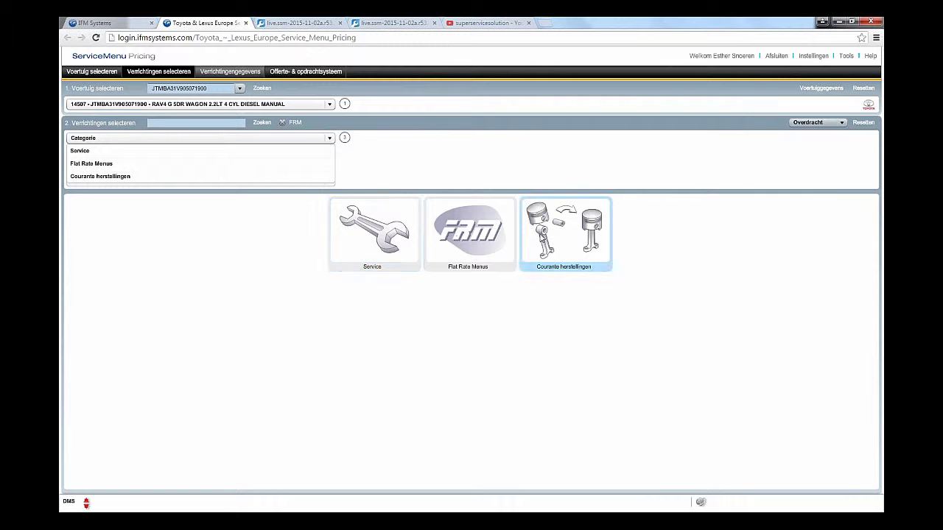
left_click(489, 223)
left_click(374, 230)
left_click(373, 230)
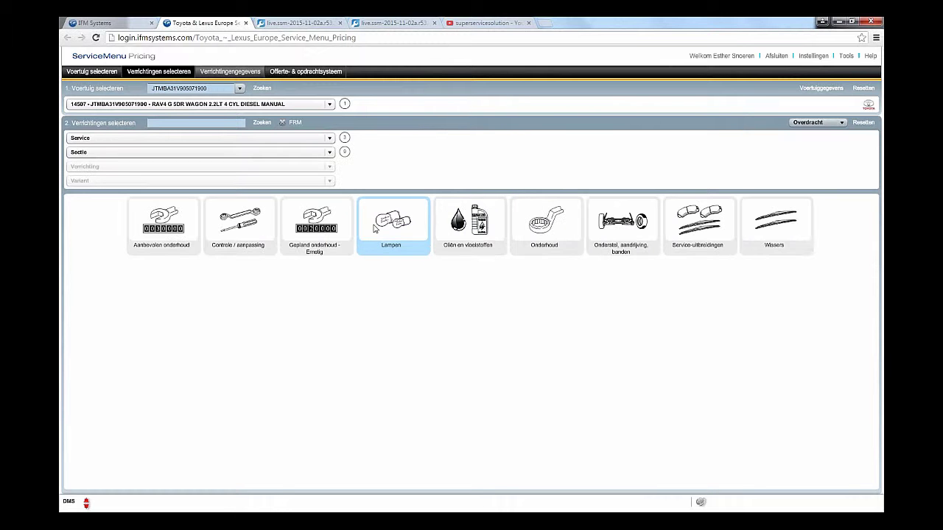
left_click(168, 231)
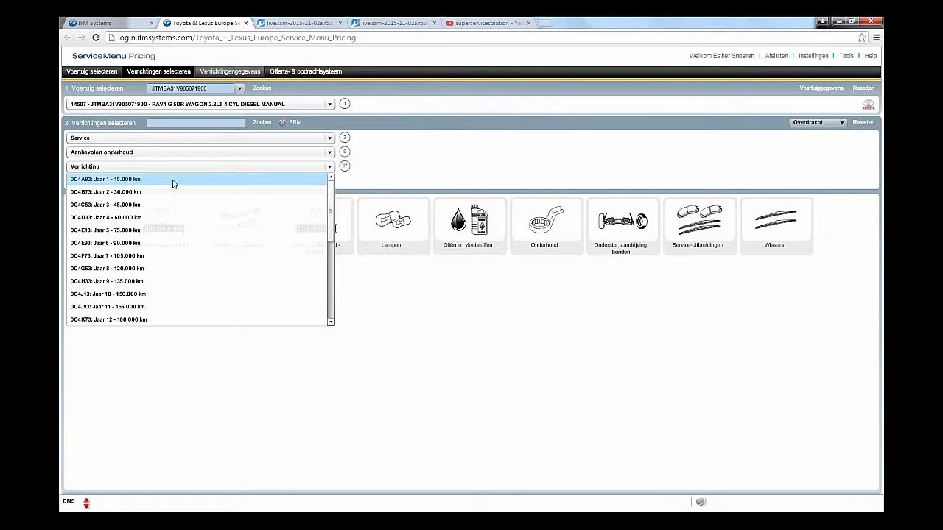
left_click(172, 181)
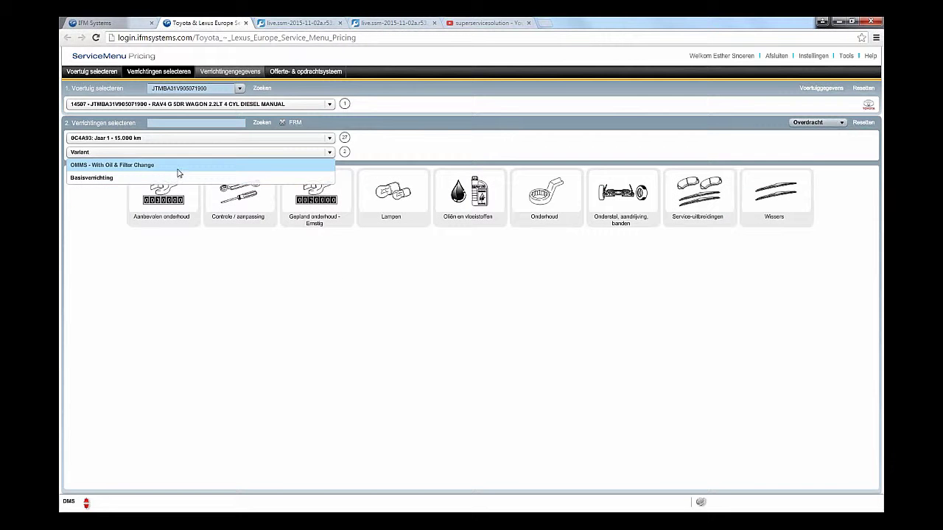
left_click(177, 167)
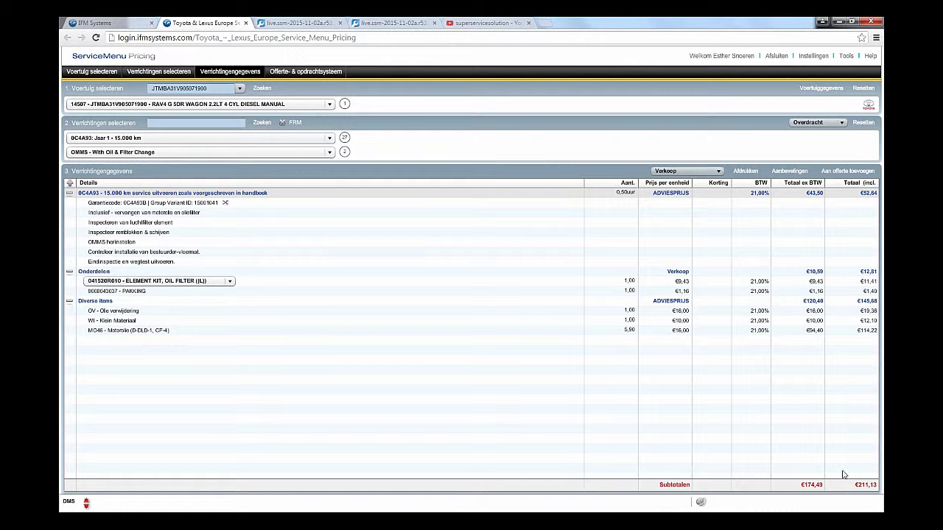
Step: Close the Offerte- & opdrachtsysteem quote view and reset the selected vehicle
left_click(848, 173)
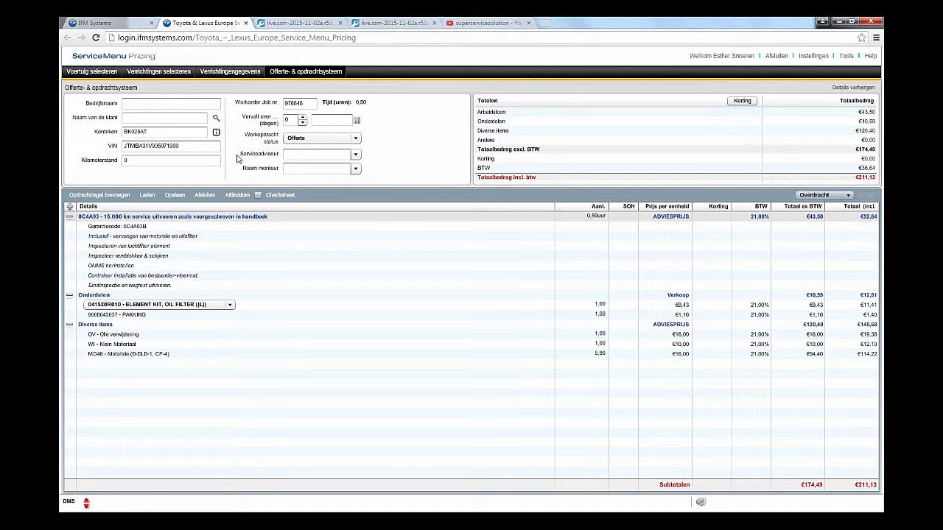
left_click(205, 196)
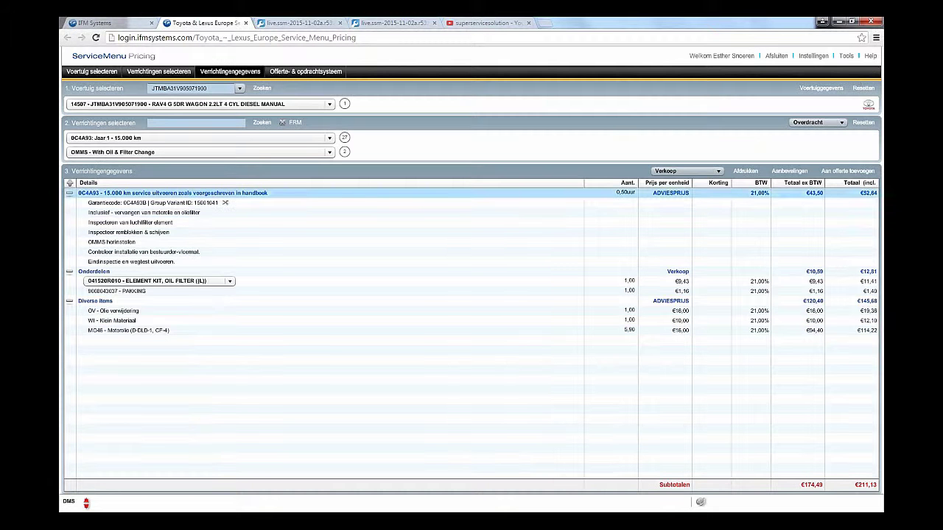
left_click(863, 88)
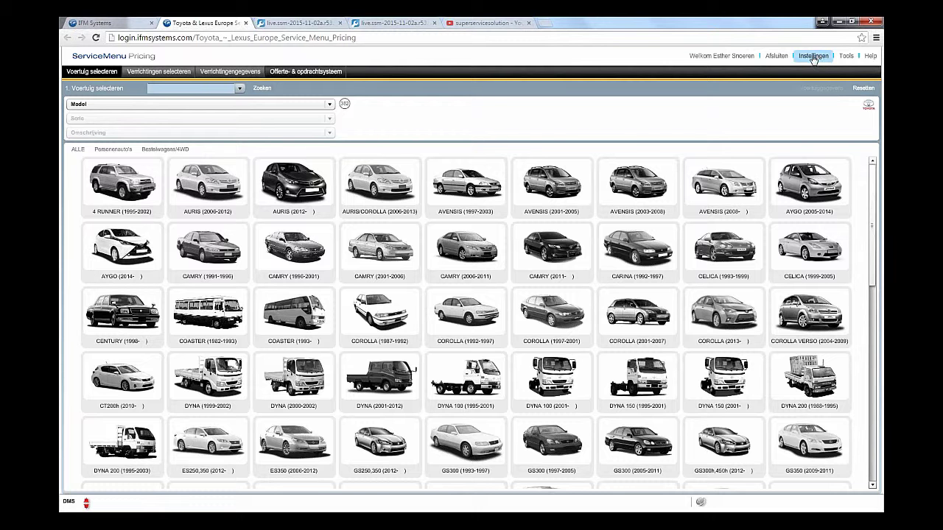
Step: In Gebruikersinstellingen, keep SMP Silver as style and Nederlands as language
left_click(823, 59)
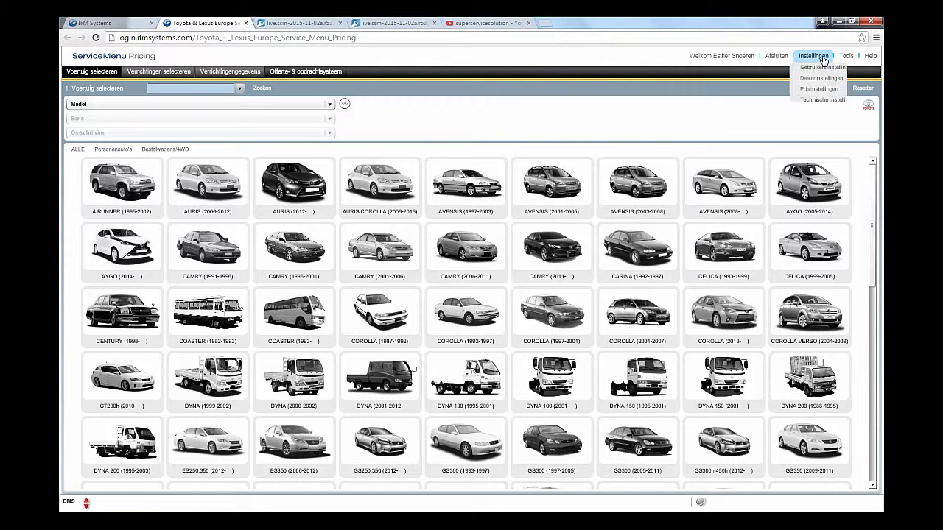
left_click(831, 70)
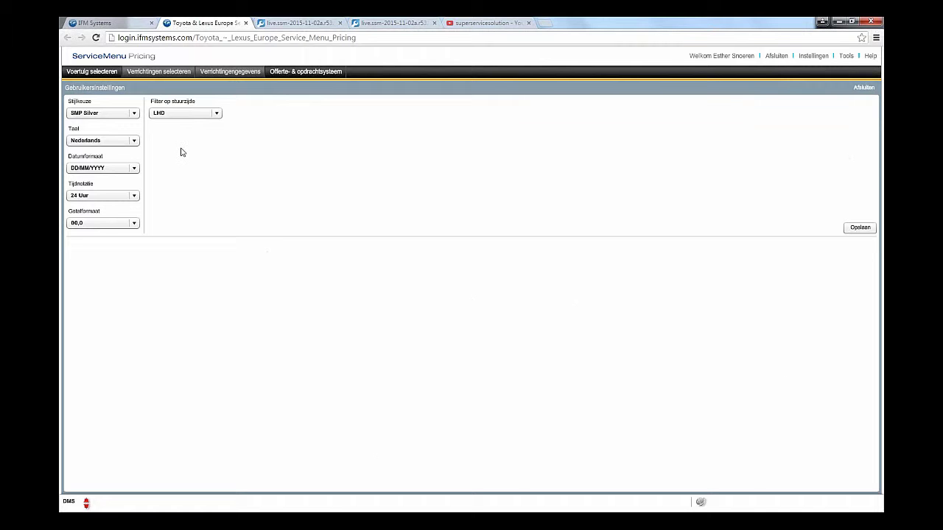
left_click(135, 117)
left_click(137, 122)
left_click(136, 143)
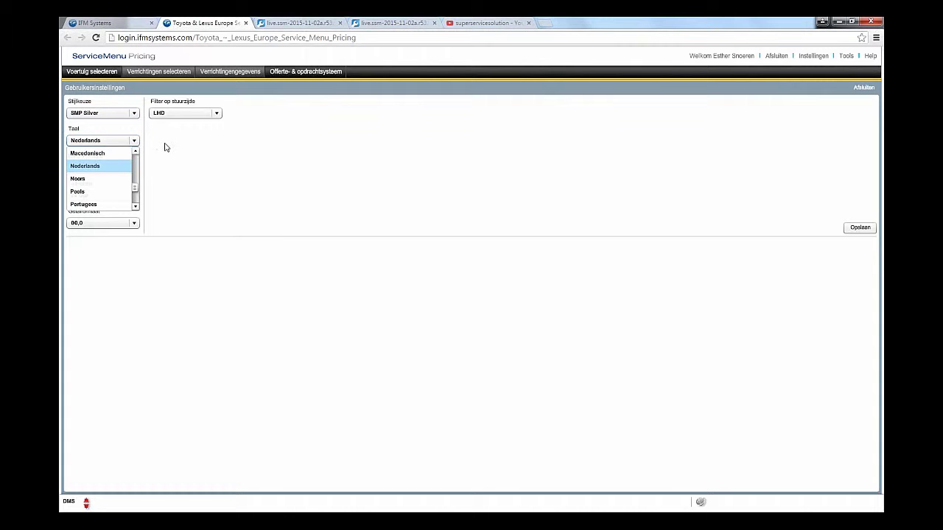
left_click(166, 147)
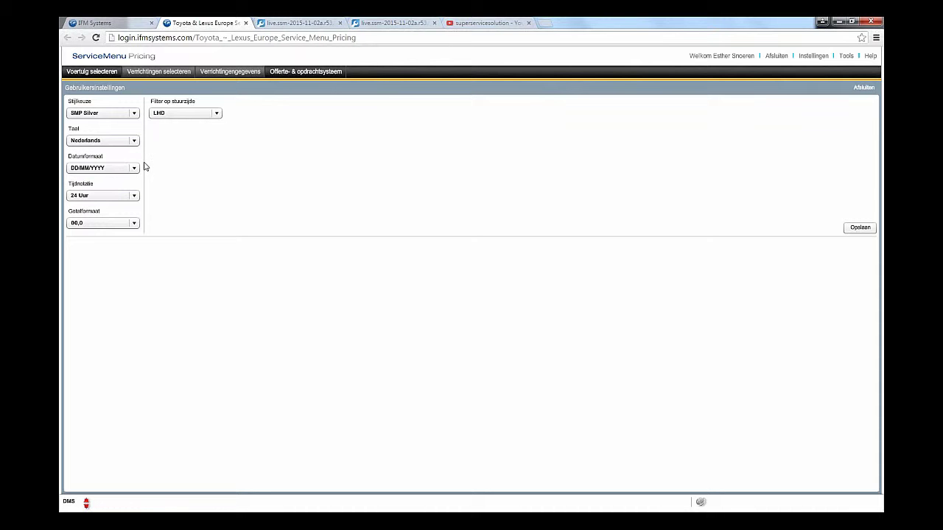
Step: Keep DD/MM/YYYY dates, 24 Uur time notation and 00,0 number format
left_click(136, 169)
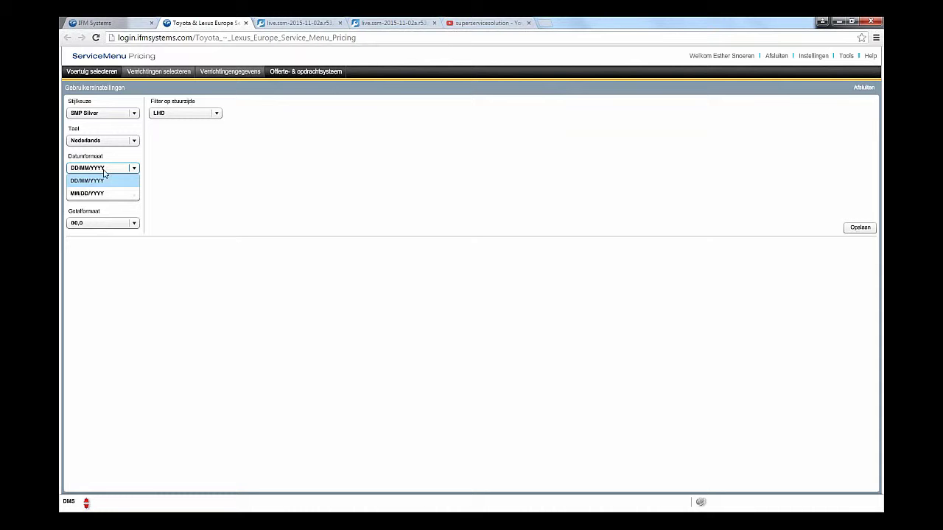
left_click(185, 169)
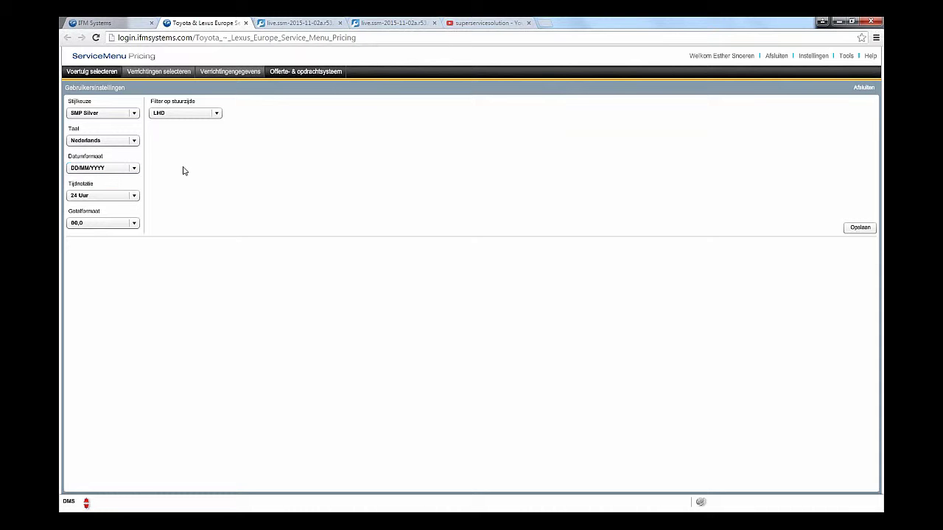
left_click(135, 197)
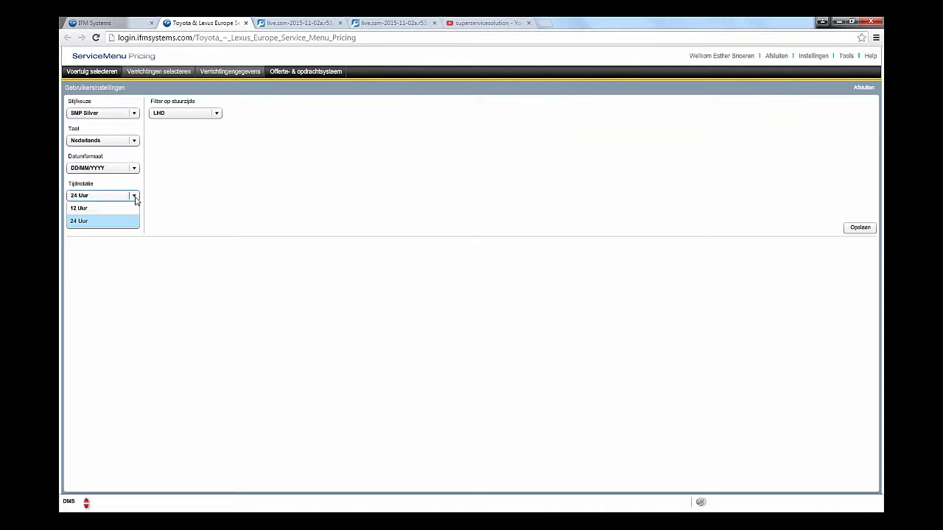
left_click(176, 203)
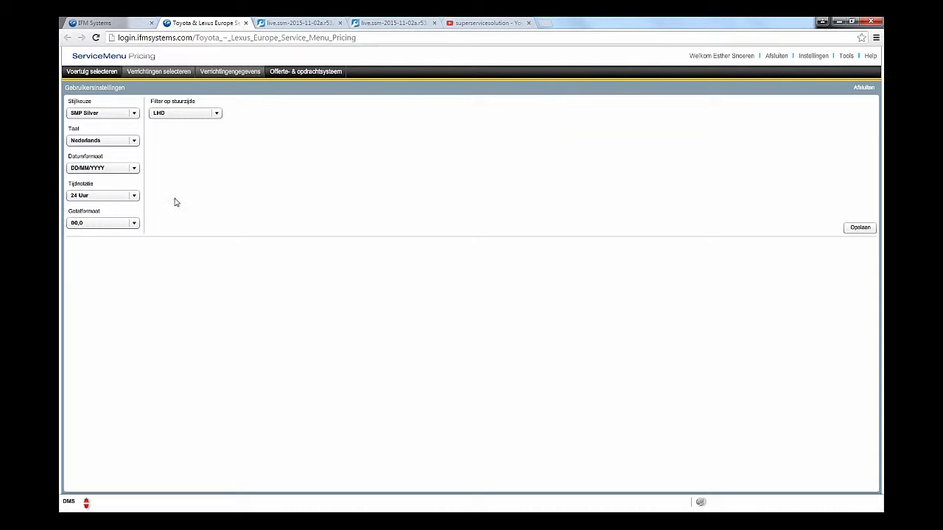
left_click(134, 224)
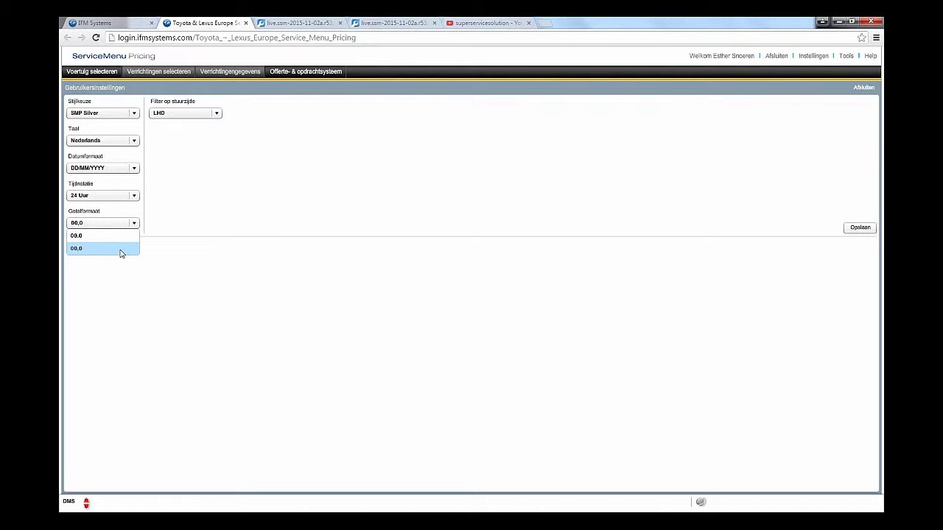
left_click(119, 251)
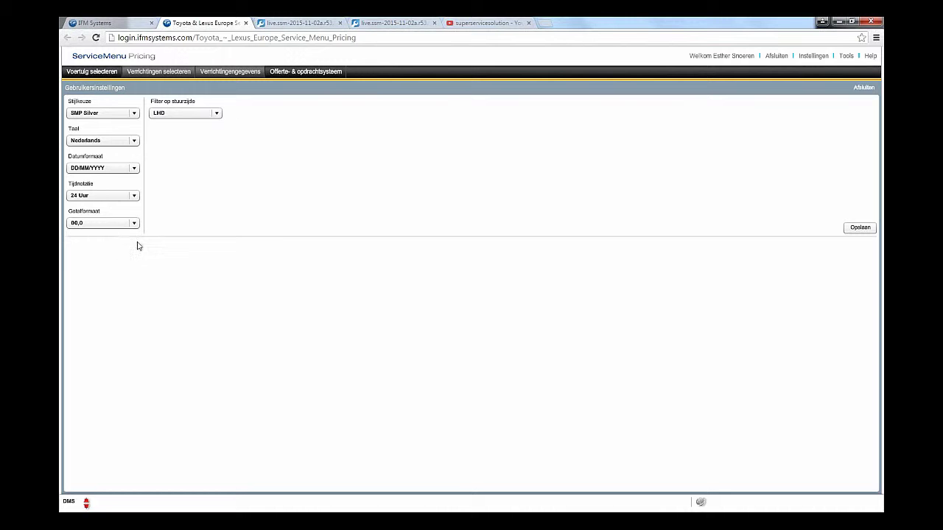
Step: Set the steering-side filter to LHD and save the user settings
left_click(217, 114)
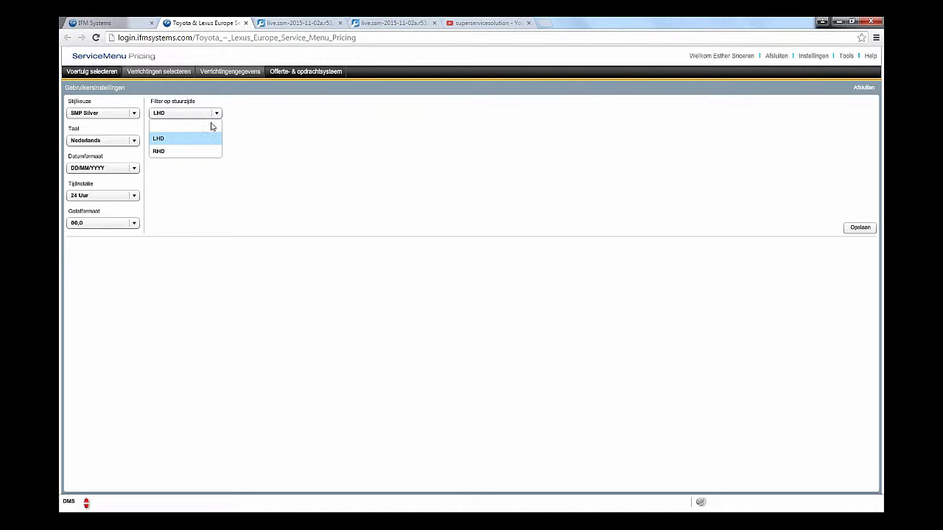
left_click(182, 130)
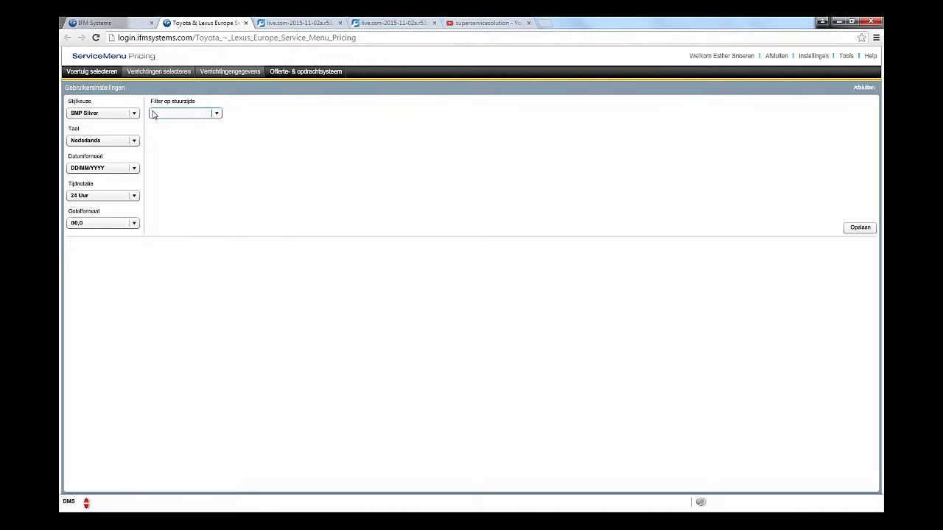
left_click(219, 115)
left_click(197, 143)
left_click(860, 228)
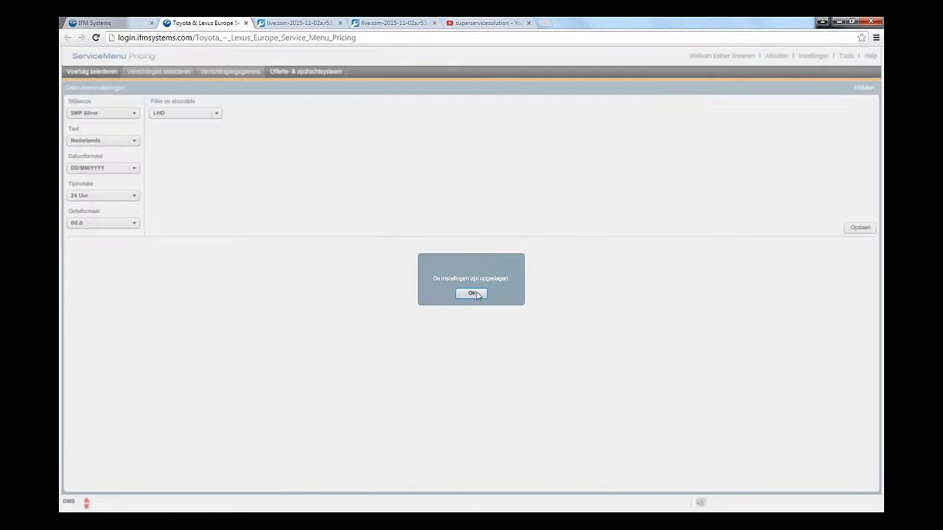
left_click(475, 293)
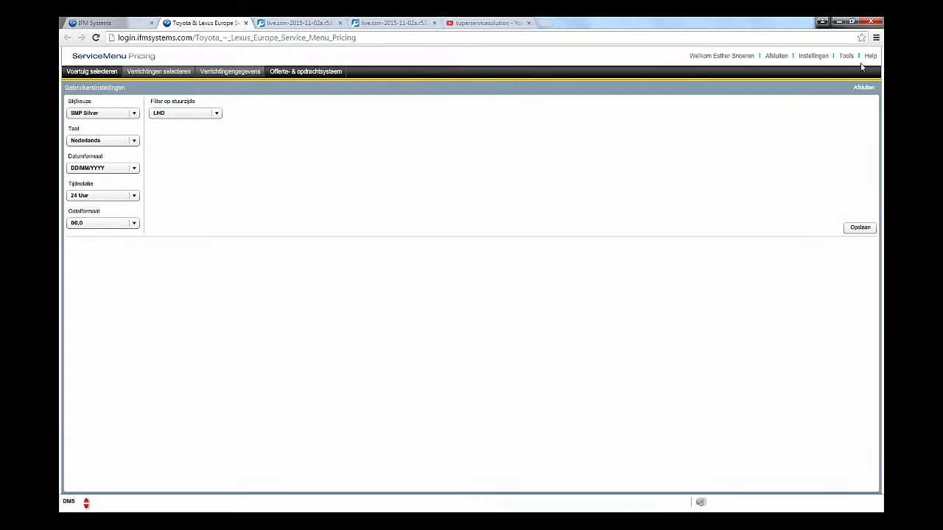
left_click(813, 56)
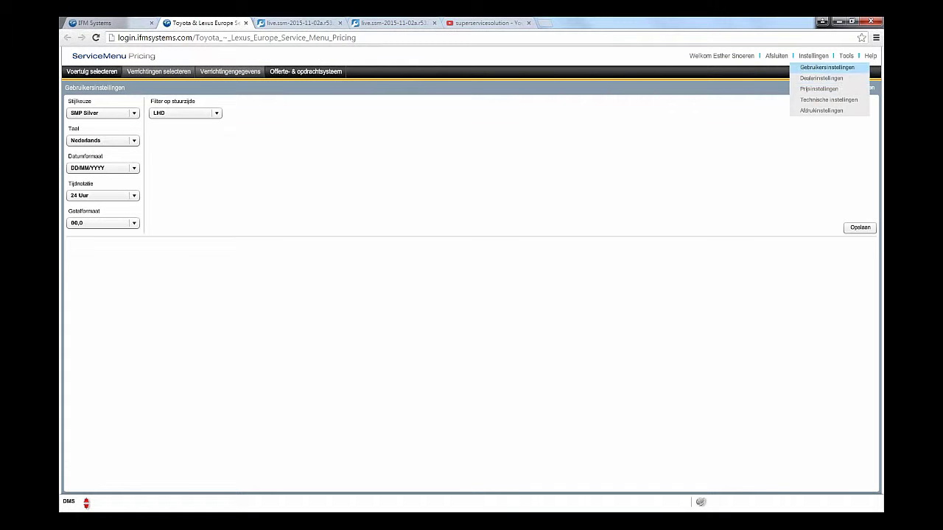
Step: Open Dealerinstellingen and view the Medewerkers list of five employees with skill levels
left_click(846, 79)
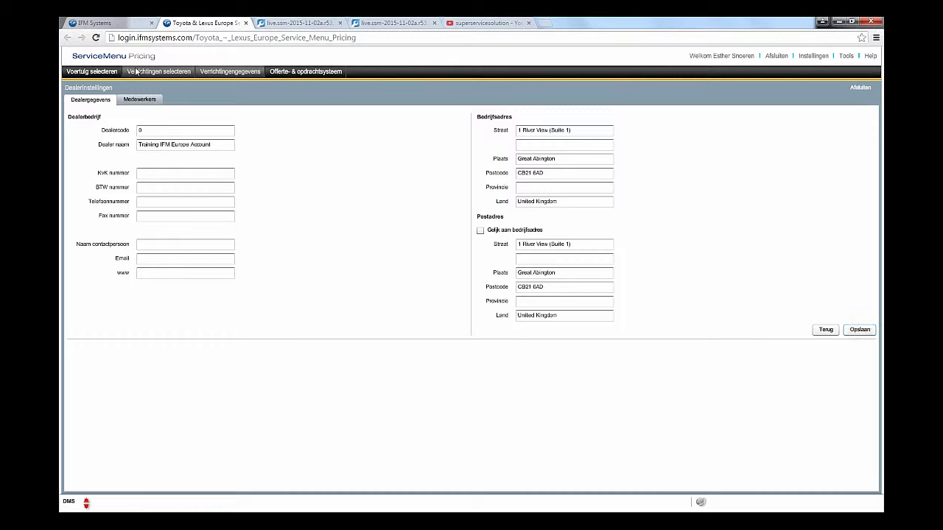
left_click(145, 106)
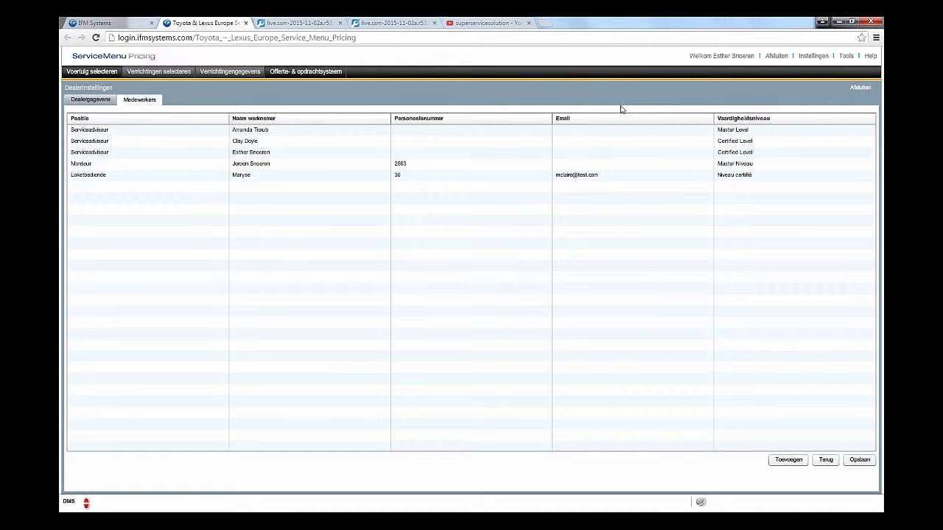
Step: Add a new employee with position Serviceadviseur and enter the employee's full name
left_click(787, 460)
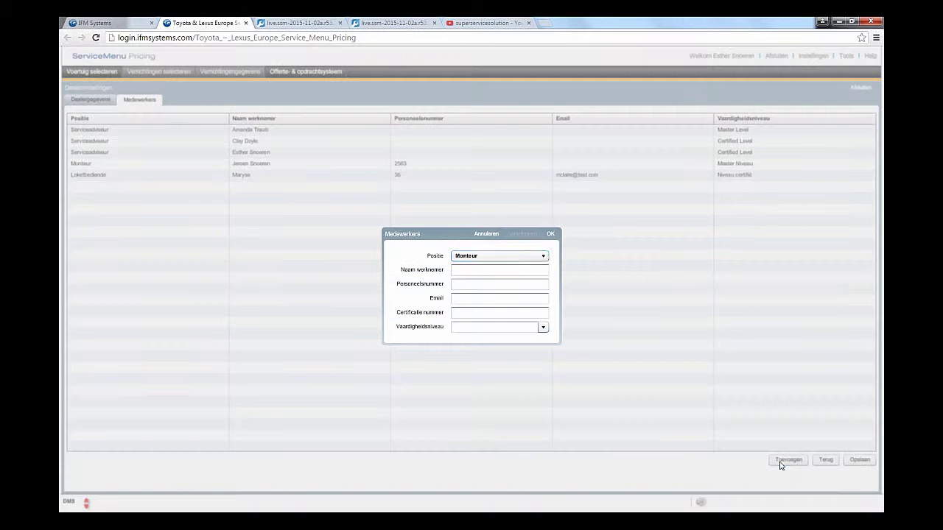
left_click(545, 257)
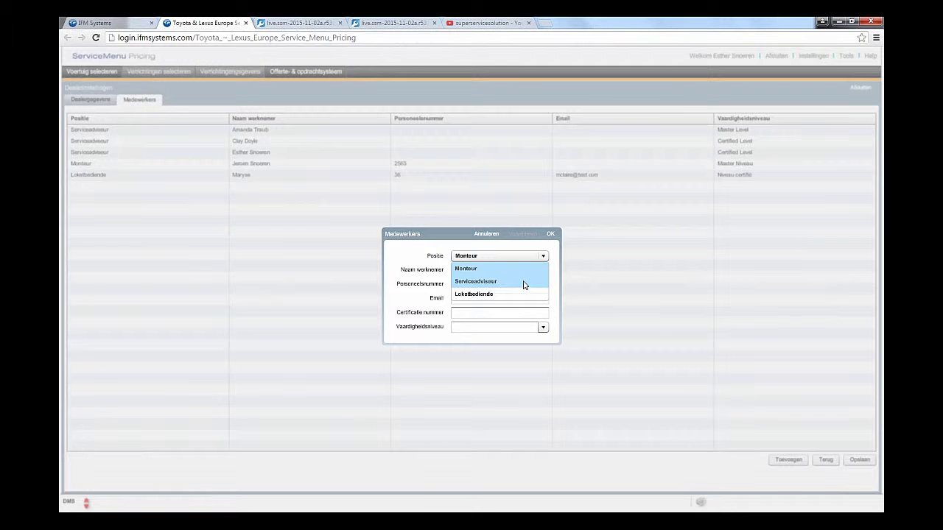
left_click(524, 283)
left_click(525, 274)
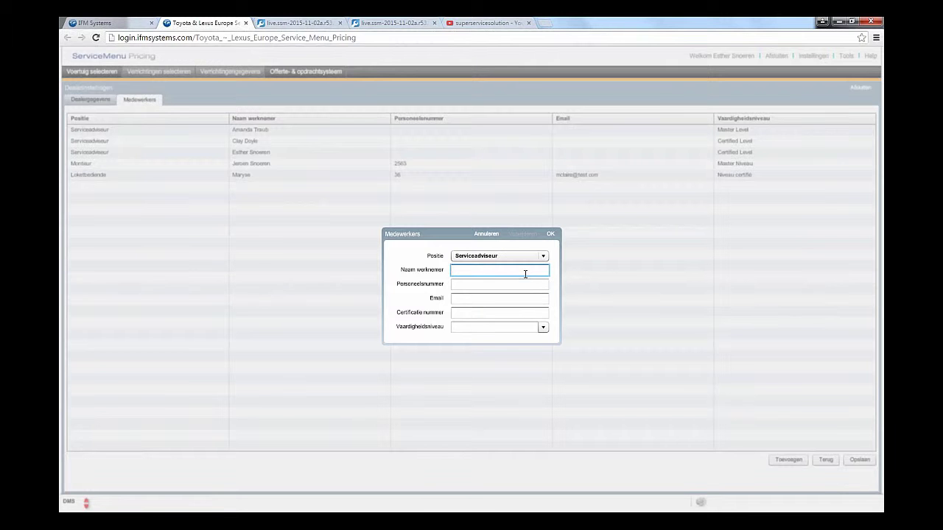
Step: Fill in the employee's e-mail, set skill level Master Niveau, and confirm the new employee
left_click(517, 288)
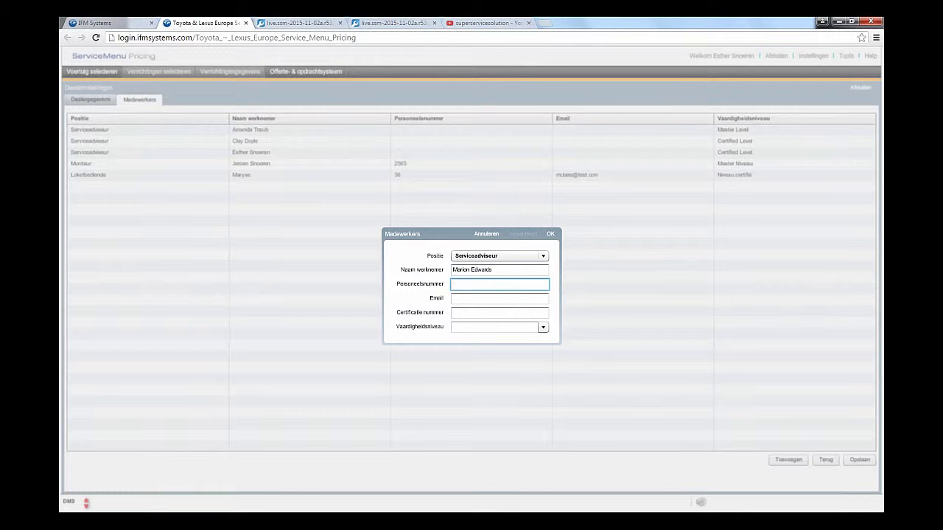
left_click(506, 300)
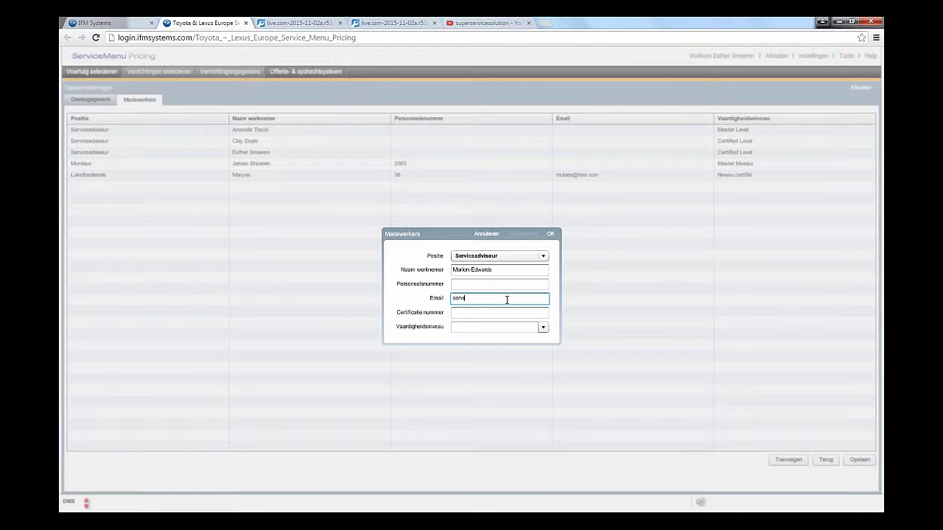
left_click(506, 315)
left_click(543, 327)
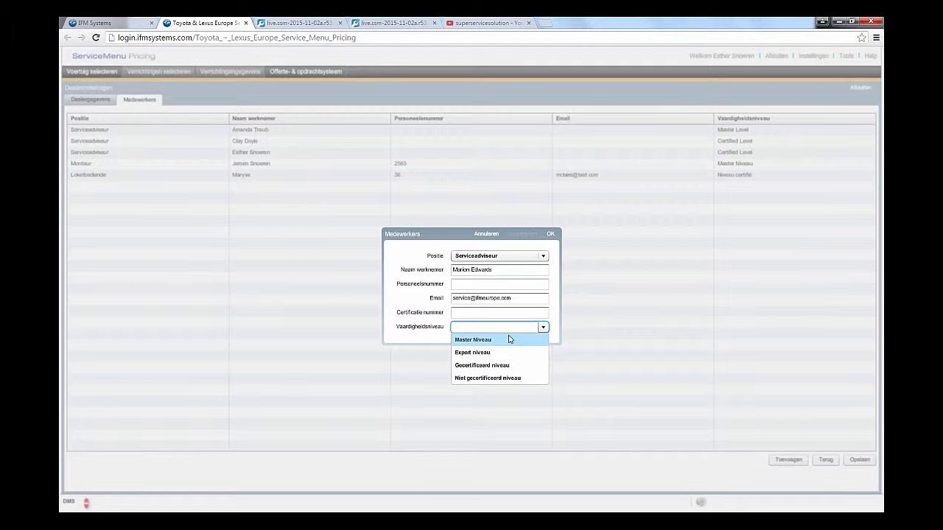
left_click(512, 342)
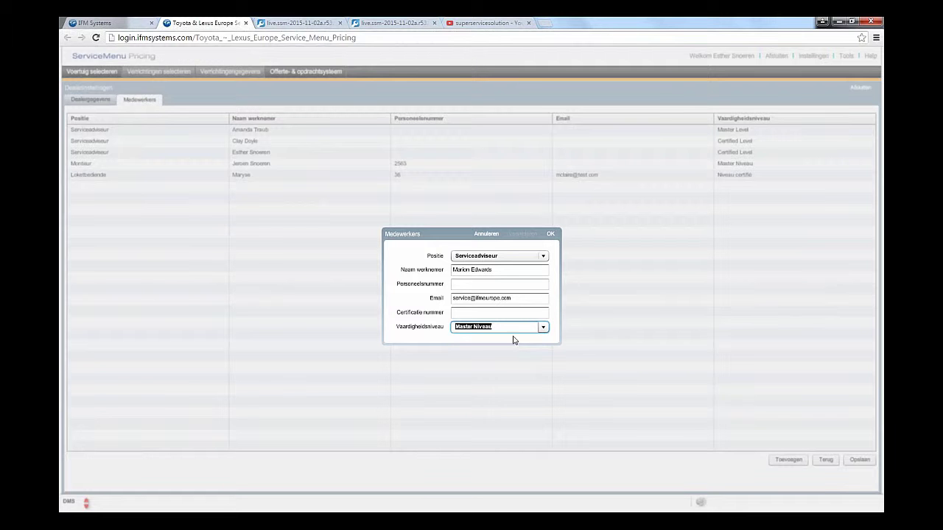
left_click(550, 234)
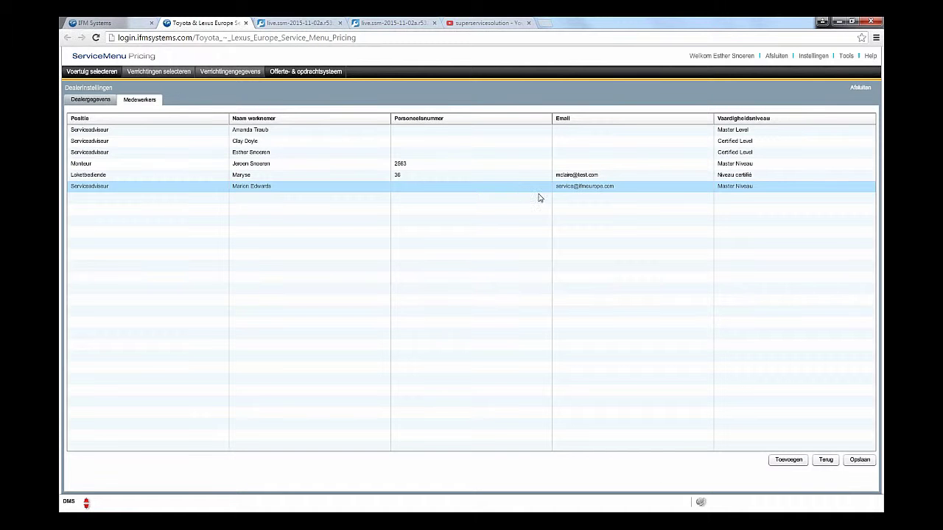
Step: Save the updated employee list in the dealer settings
left_click(864, 460)
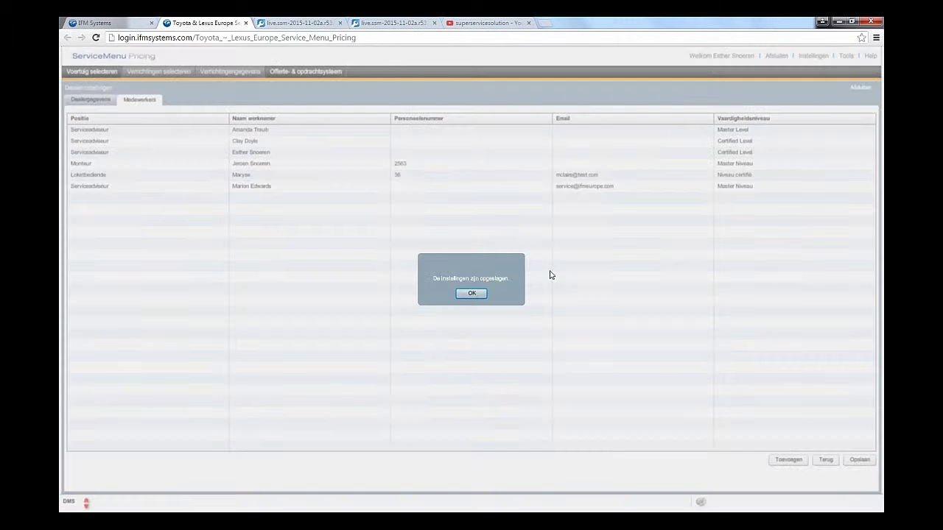
left_click(471, 293)
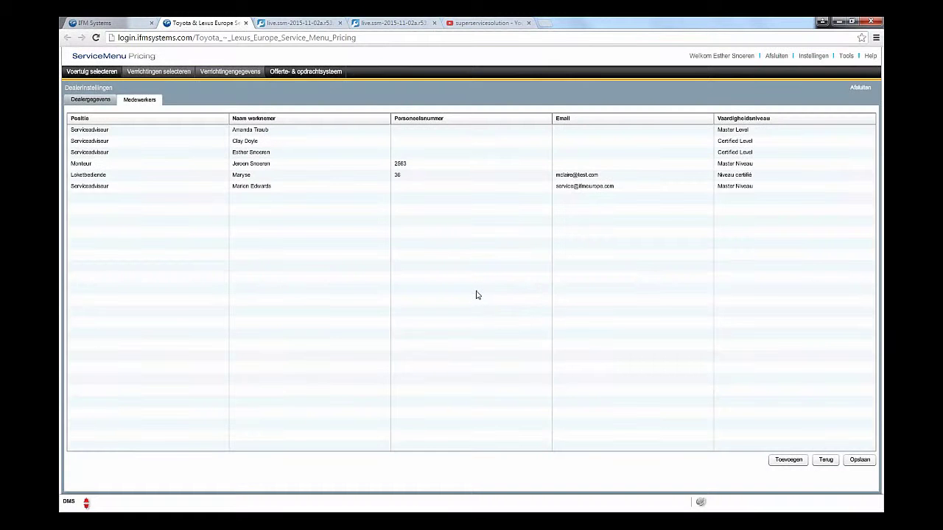
left_click(817, 62)
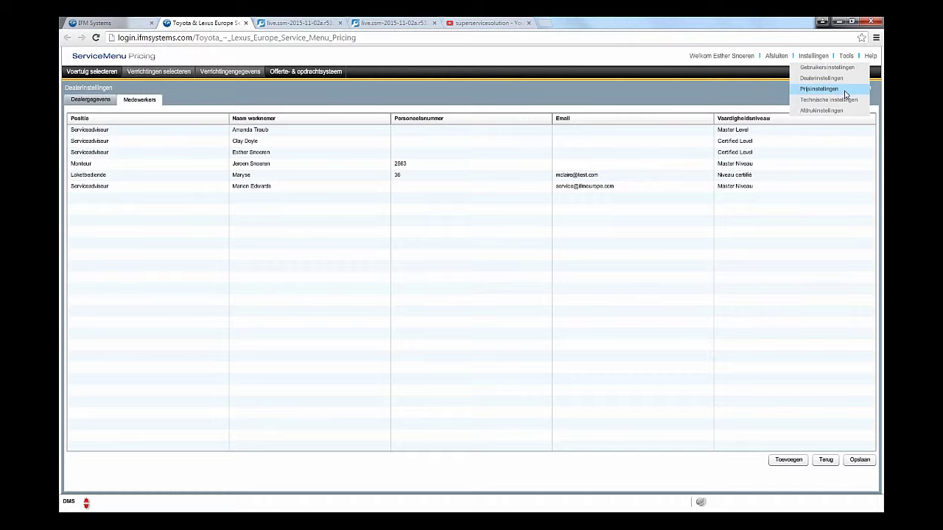
Step: In Prijsinstellingen, set Diagnosis Master Technician rates to €90,00 Toyota and €95,00 4WD
left_click(820, 90)
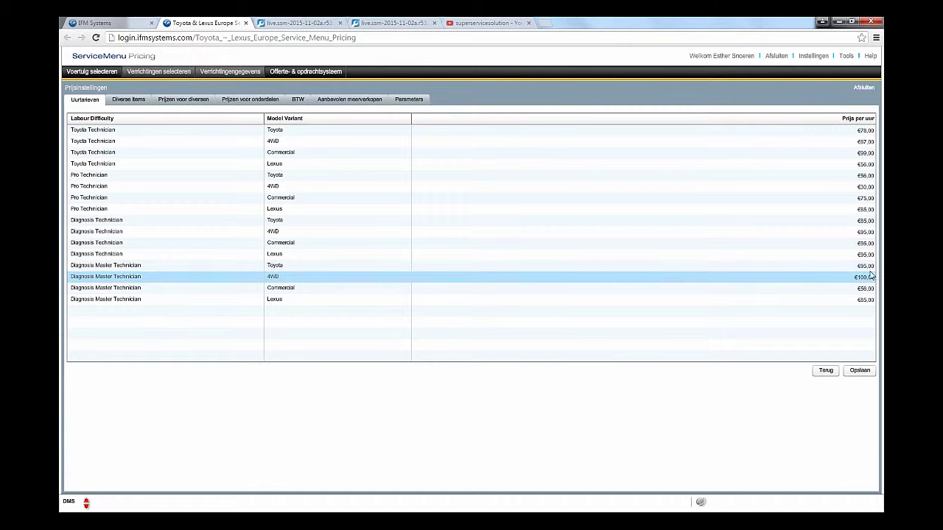
left_click(868, 266)
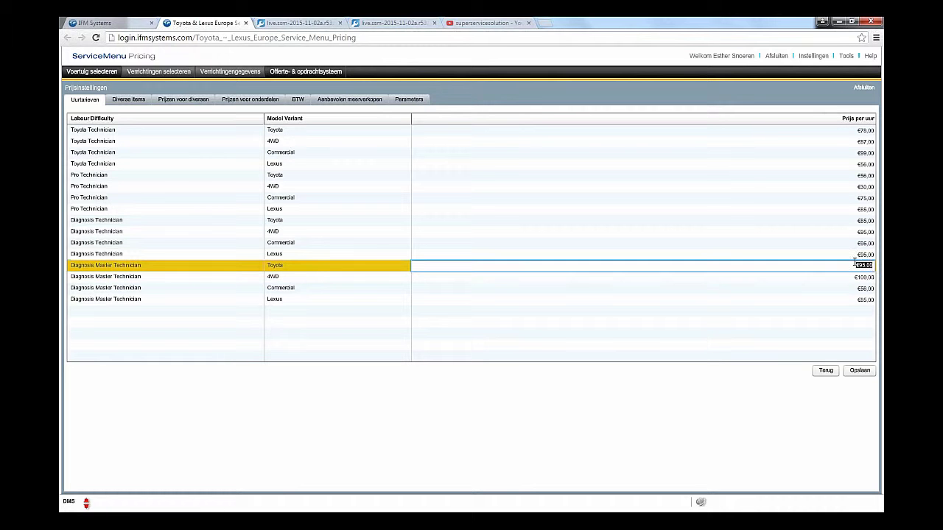
type("90")
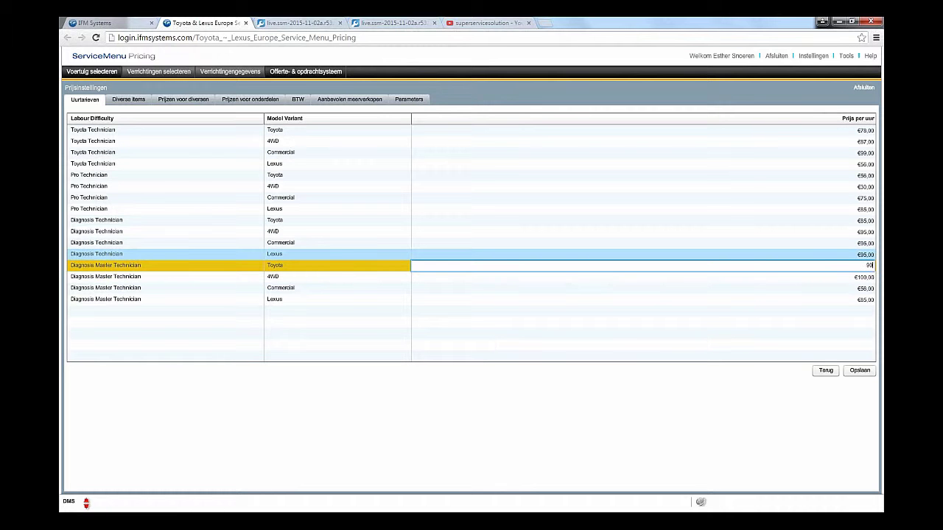
left_click(868, 276)
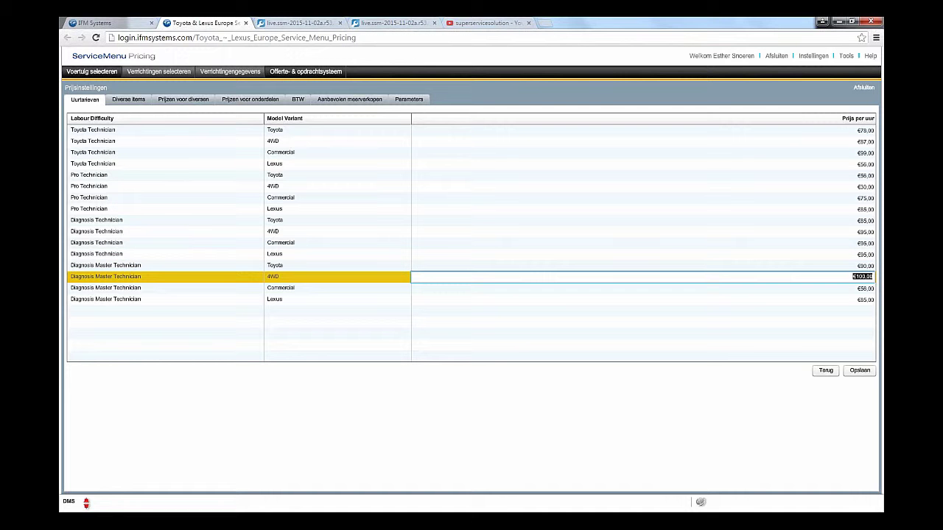
type("95")
left_click(863, 287)
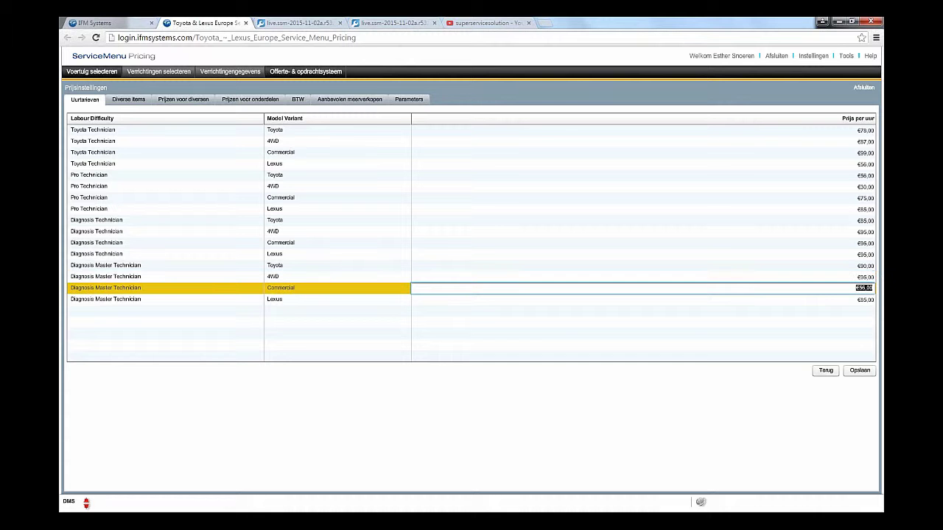
Step: Set the Commercial rate to €60,00 and Lexus to €90,00, then save
type("80")
left_click(863, 299)
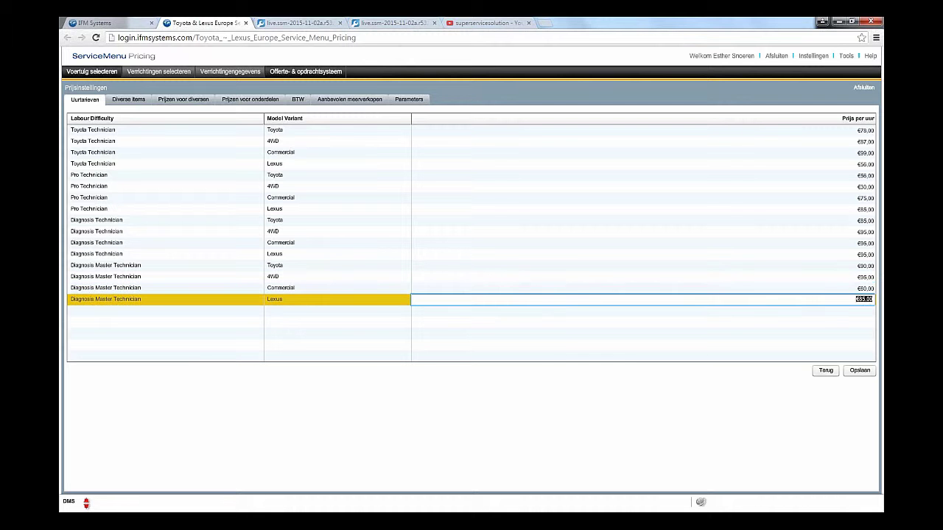
type("90")
key("Tab")
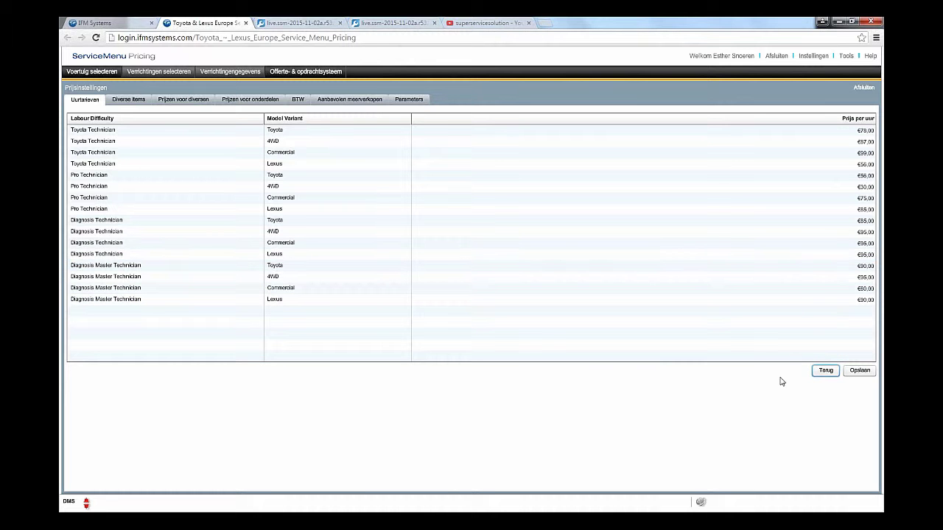
left_click(866, 372)
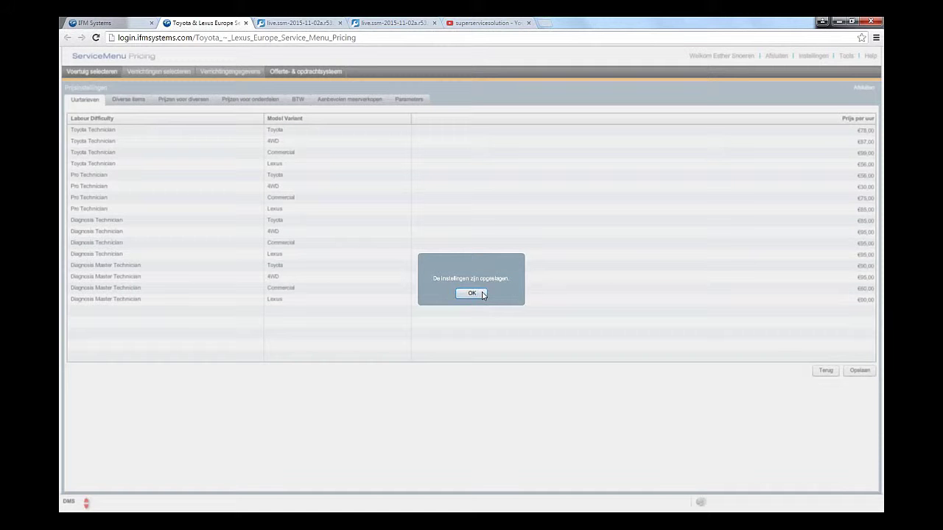
left_click(473, 294)
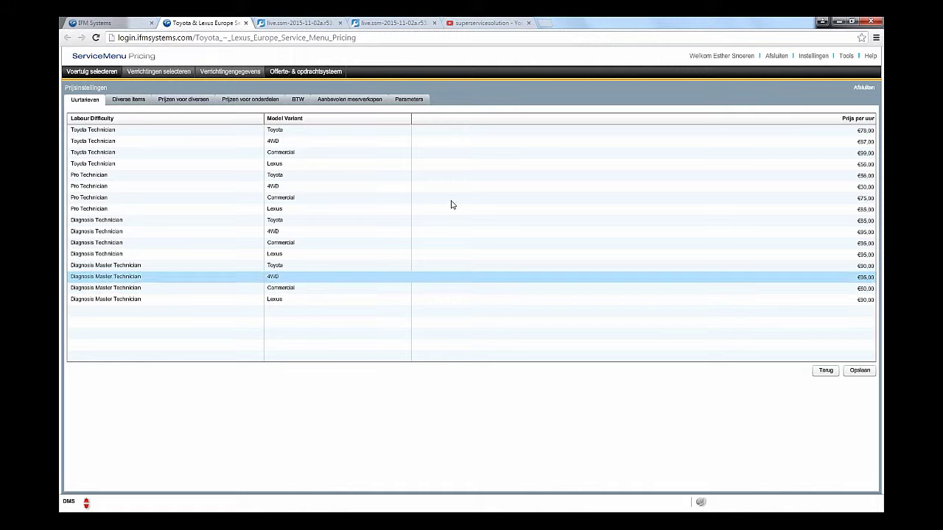
Step: Open MO27 in the Diverse items list and edit its name to Motorolie (Shell)
left_click(124, 102)
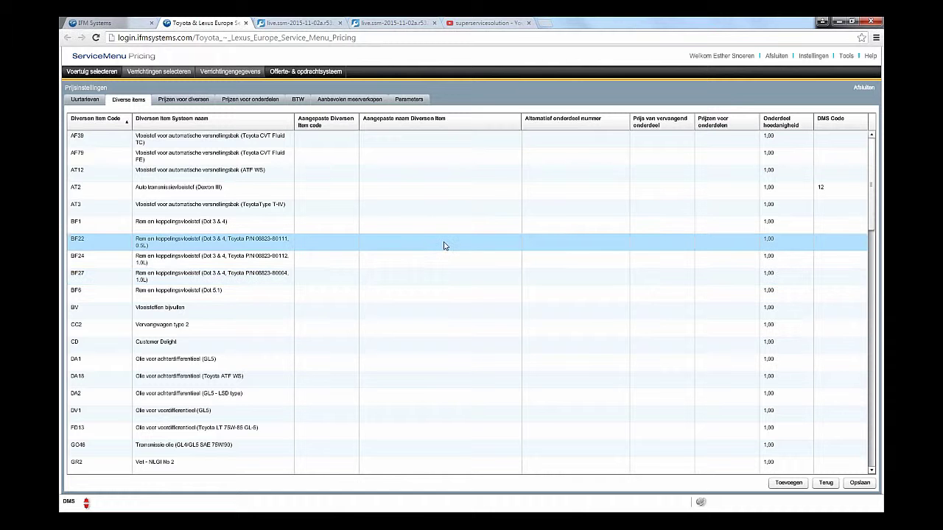
scroll(446, 245, "down", 2)
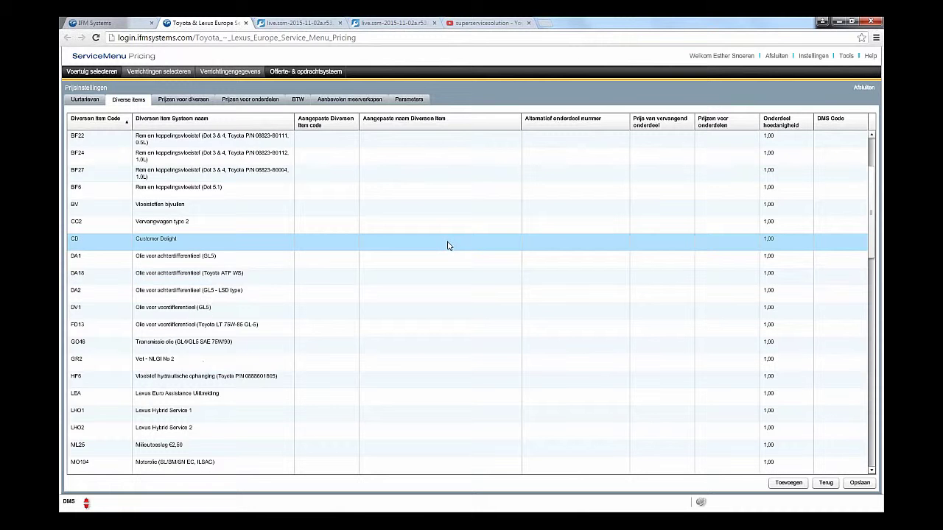
scroll(448, 244, "down", 2)
scroll(449, 244, "down", 2)
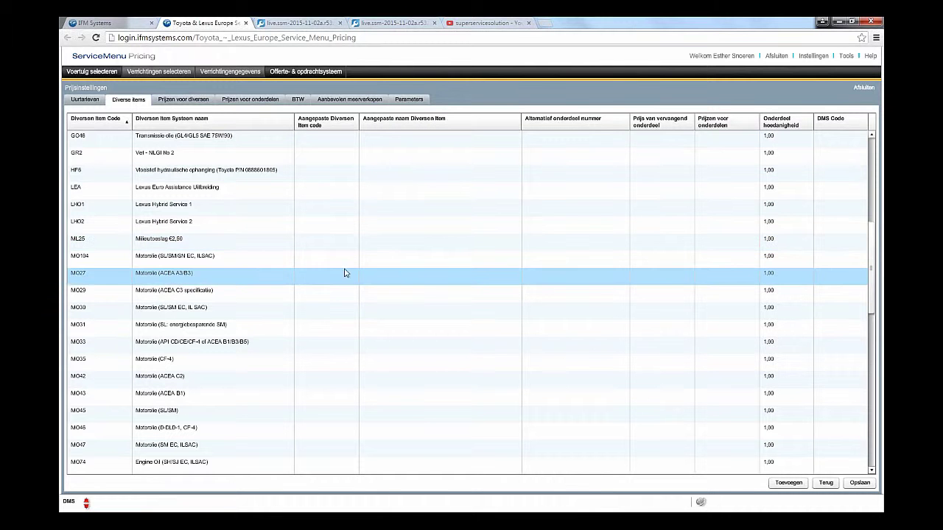
double_click(246, 277)
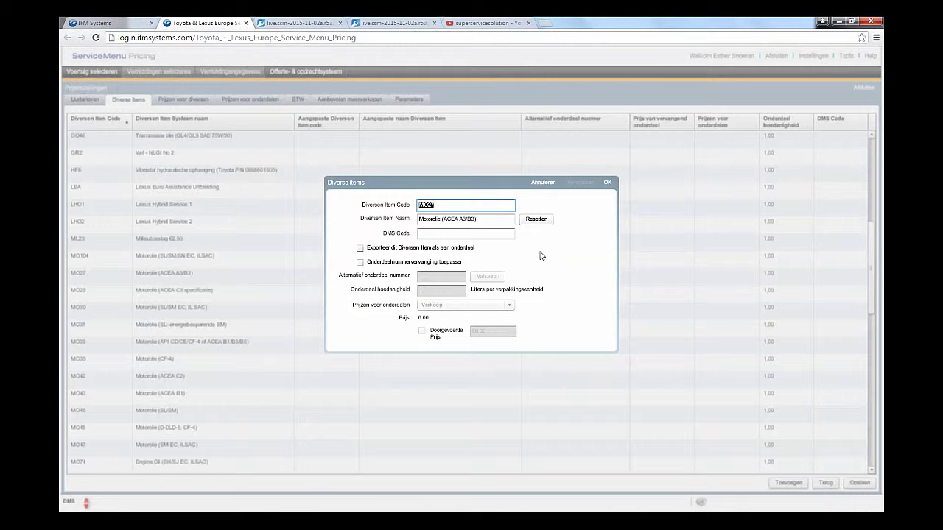
left_click(479, 219)
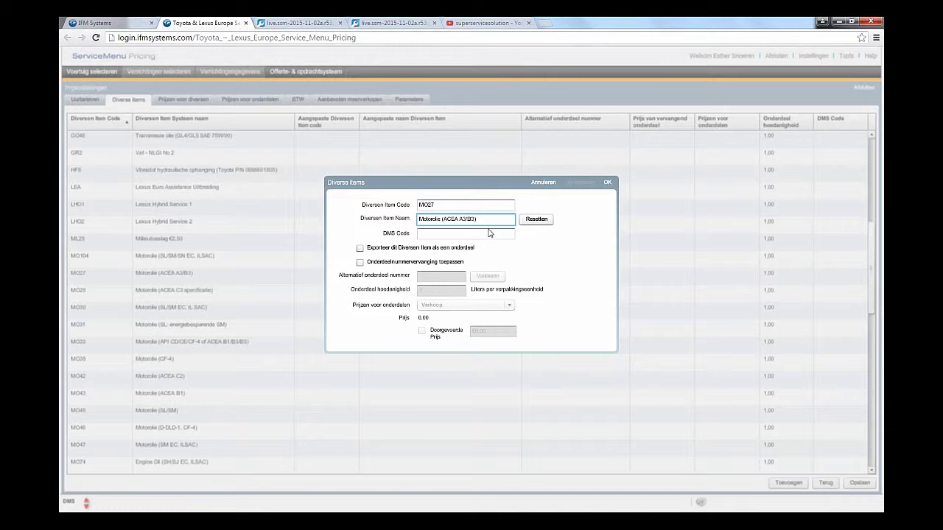
key("BackSpace")
key("BackSpace")
key("BackSpace")
key("BackSpace")
key("BackSpace")
key("BackSpace")
key("BackSpace")
key("BackSpace")
key("BackSpace")
key("BackSpace")
key("BackSpace")
type("Shel")
left_click(468, 234)
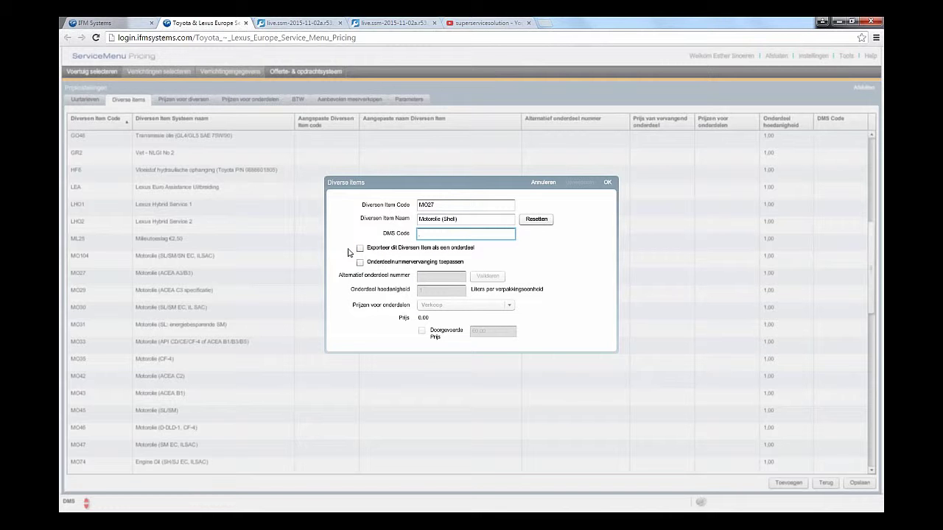
Step: Trial part-number replacement, quantity 2, Verkoop pricing and Doorgevoerde Prijs, then cancel the edits
left_click(360, 263)
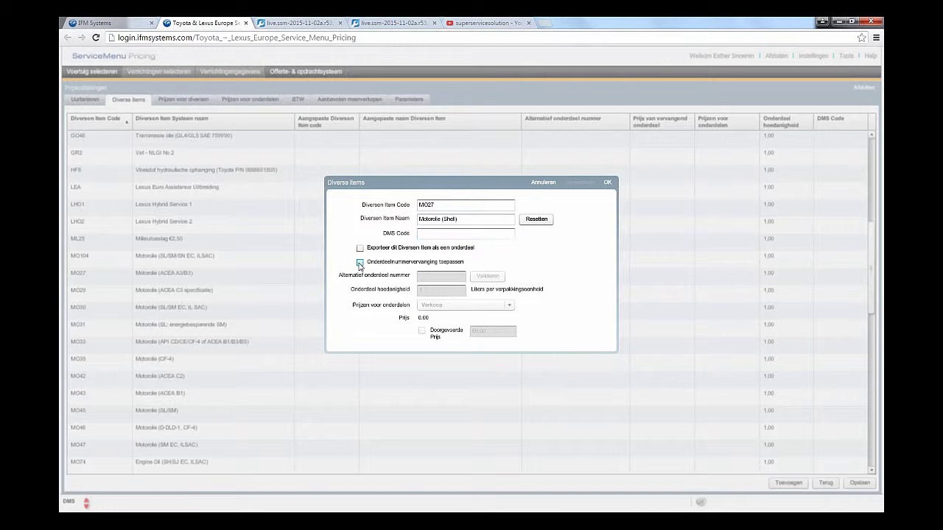
left_click(428, 276)
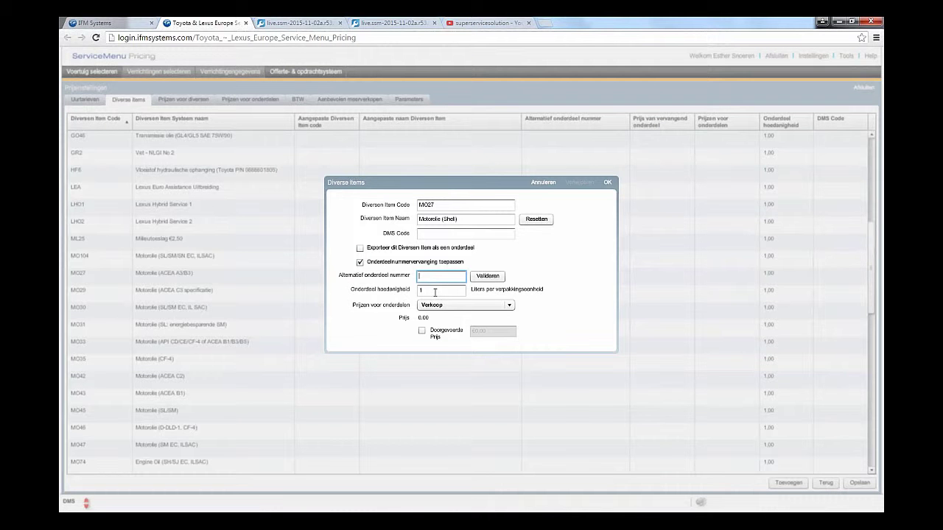
left_click(435, 292)
type("2")
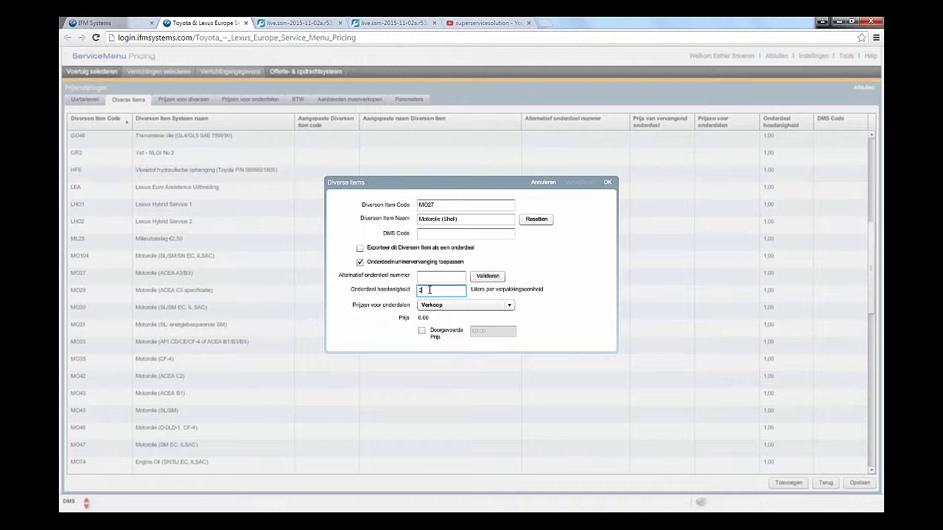
left_click(509, 307)
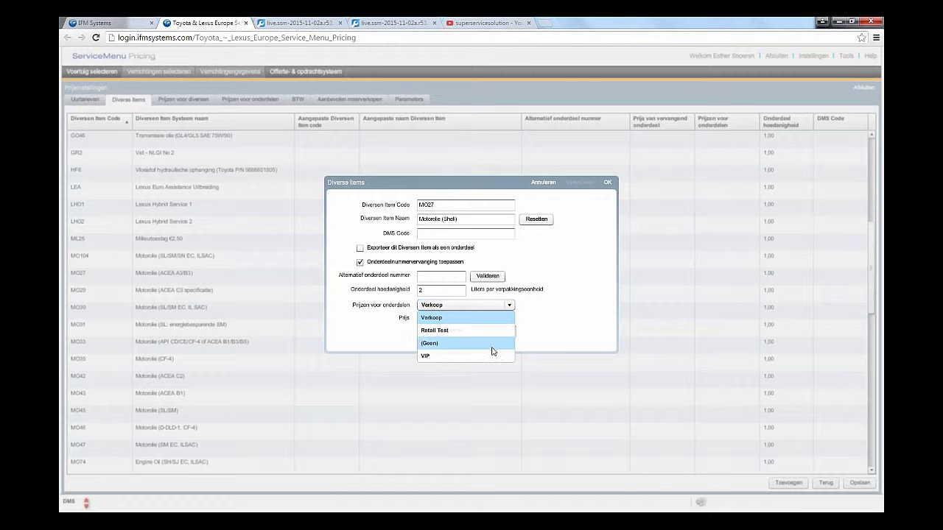
left_click(547, 322)
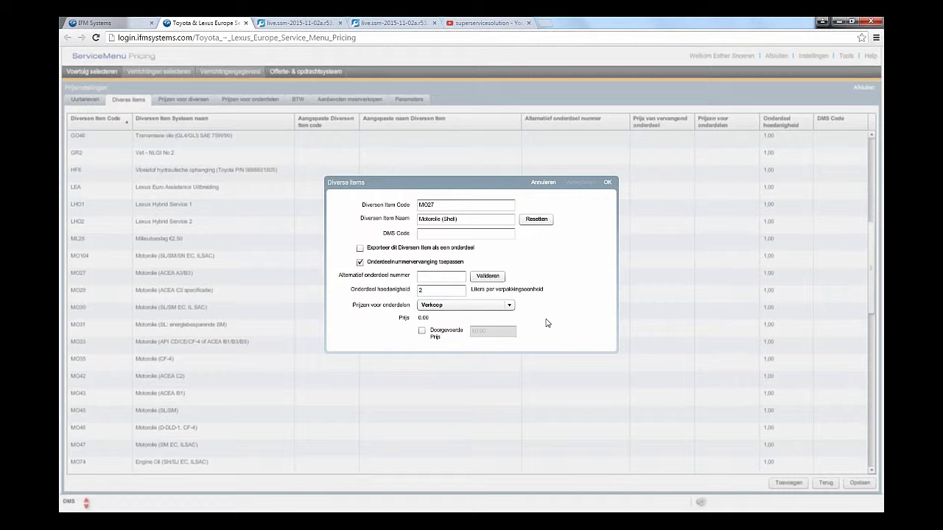
left_click(421, 331)
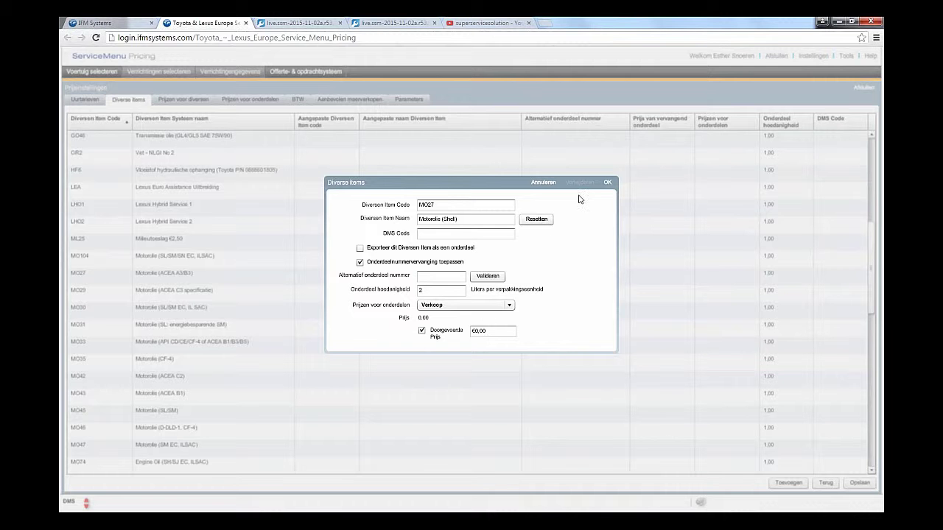
left_click(543, 182)
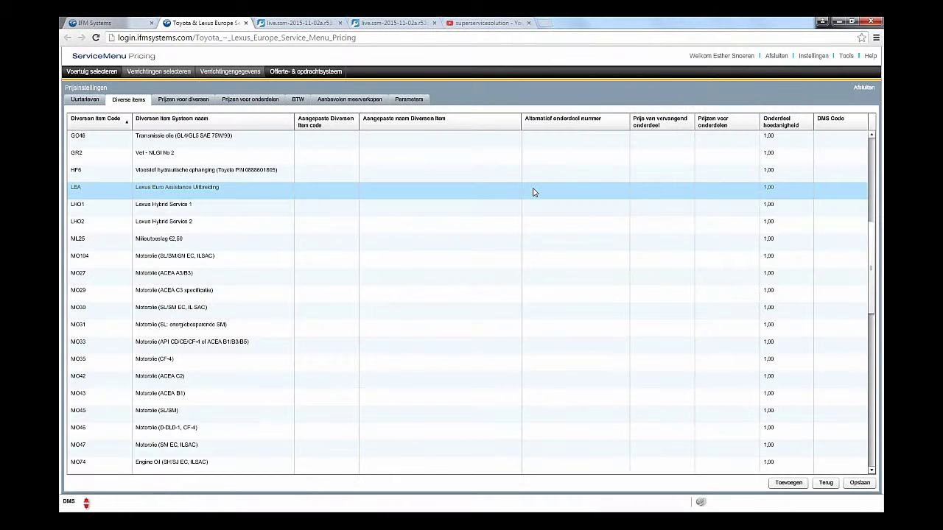
Step: Add item SW 'Screen Wash' with DMS code 632, exported as a part
left_click(788, 483)
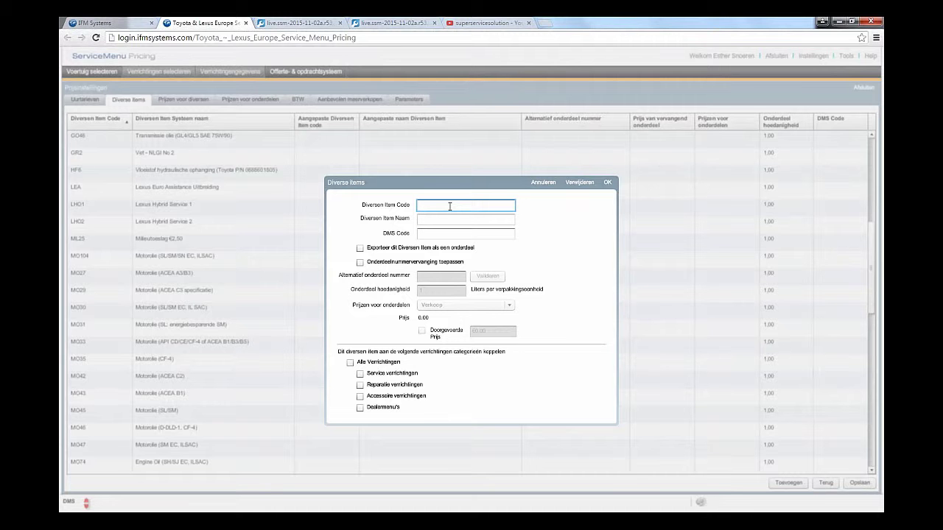
type("SW")
left_click(466, 220)
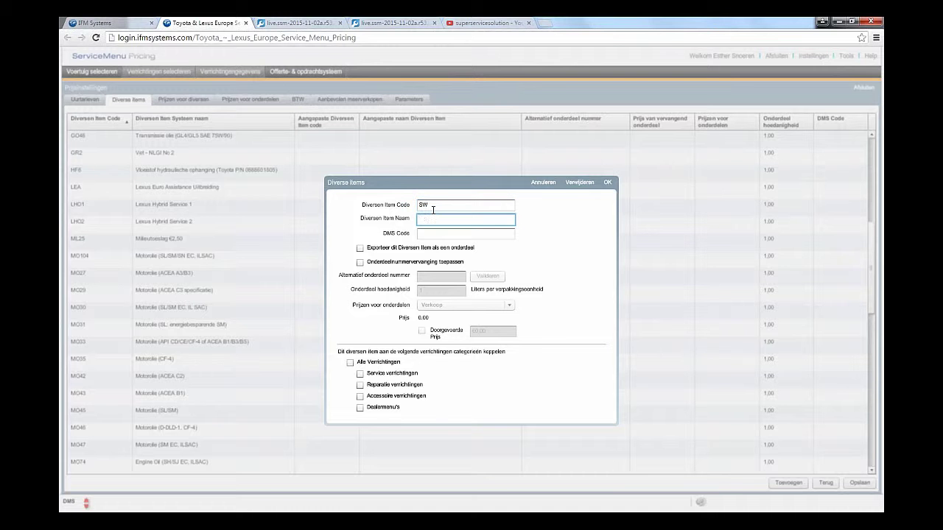
type("Screen Wash")
left_click(445, 232)
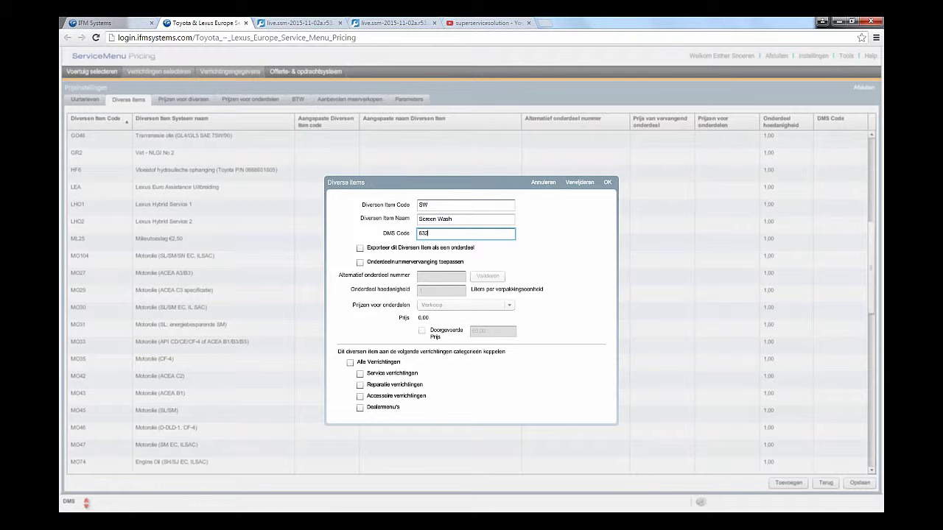
type("632")
left_click(359, 248)
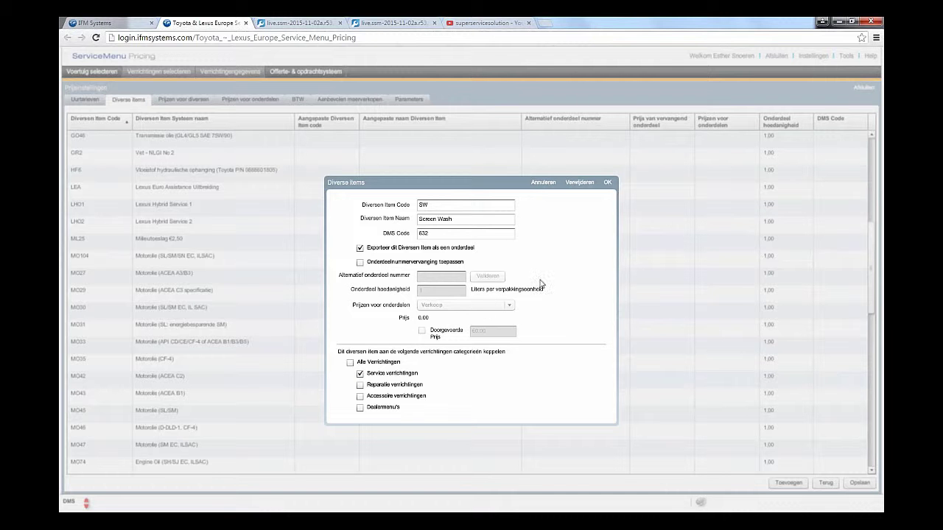
left_click(607, 183)
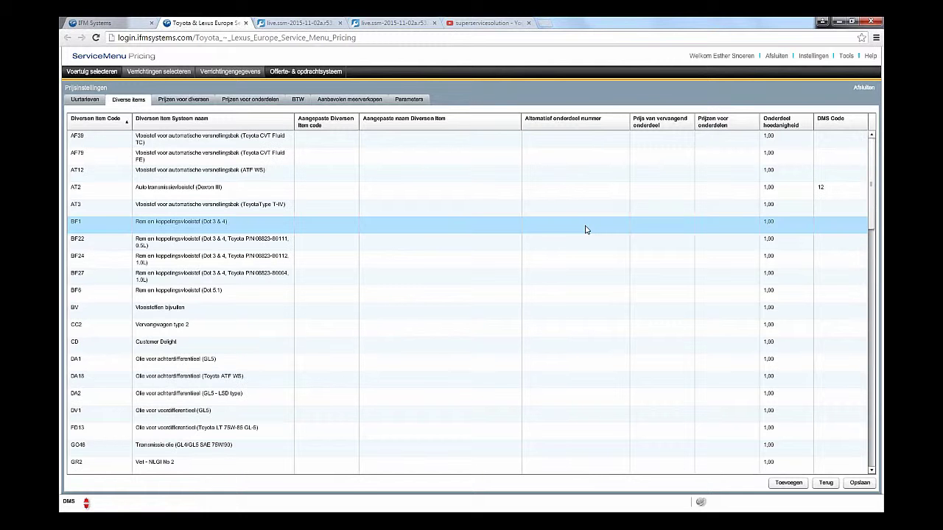
Step: Save the price settings and view the Prijzen voor diversen list
scroll(585, 232, "down", 15)
scroll(585, 232, "down", 1)
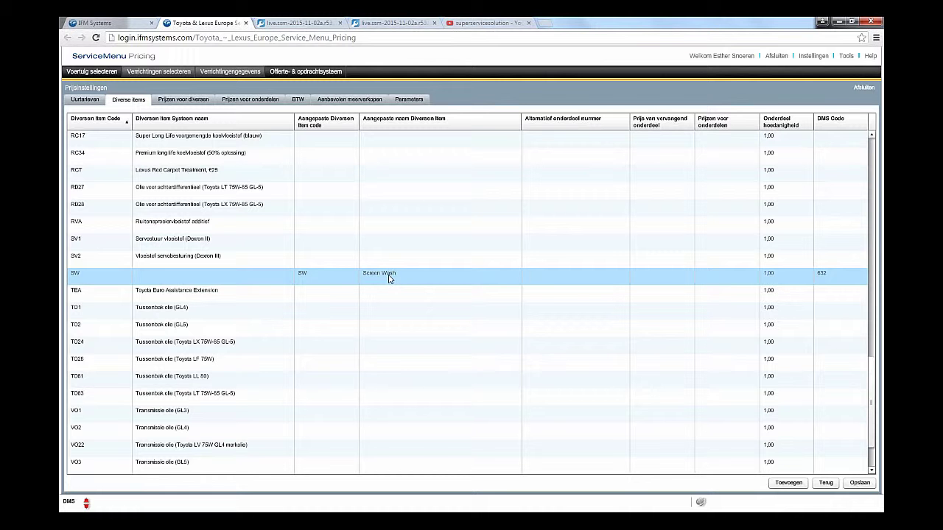
left_click(860, 484)
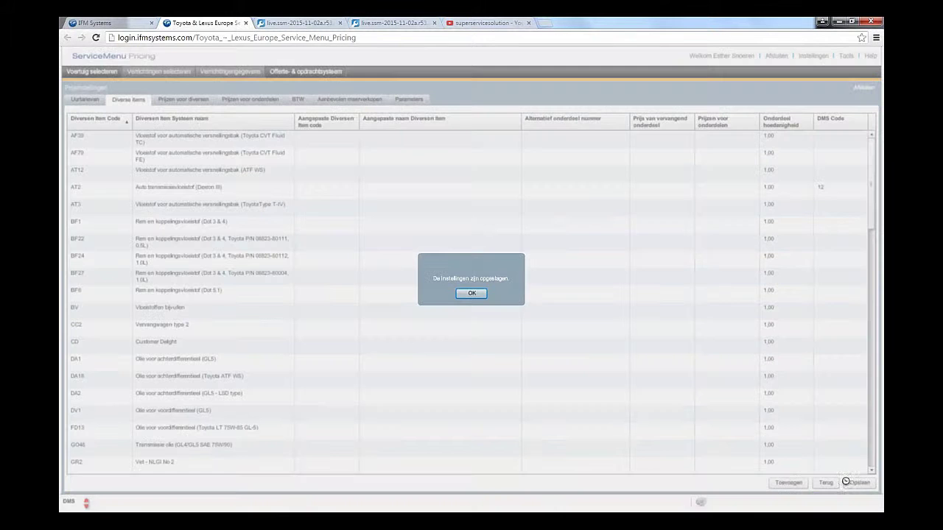
left_click(472, 293)
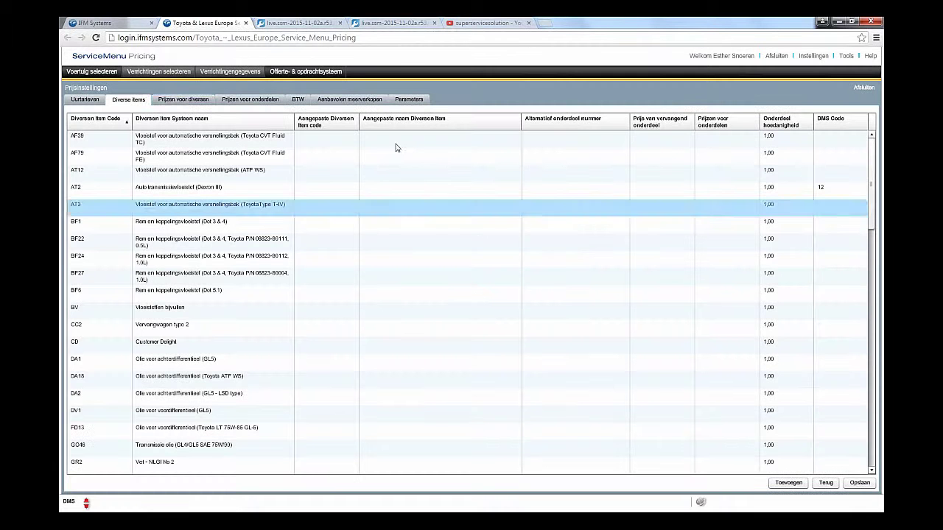
left_click(180, 101)
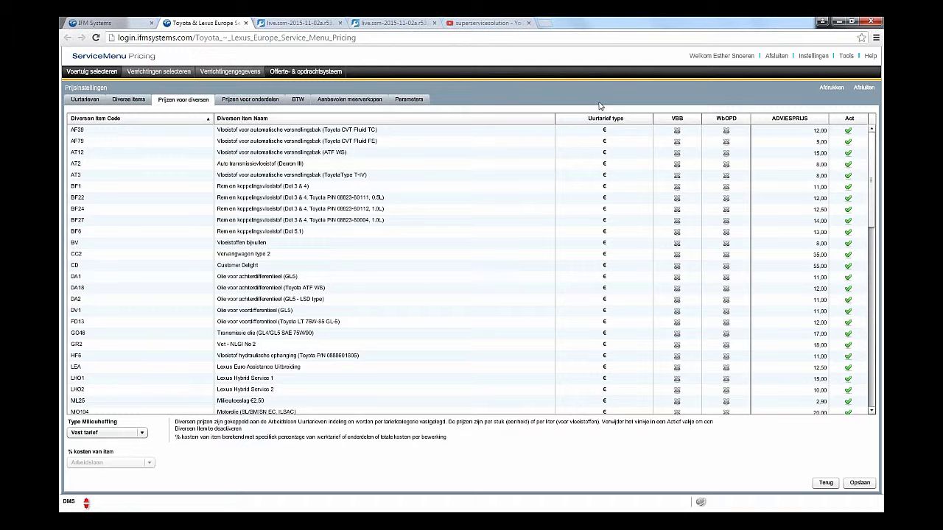
left_click(616, 140)
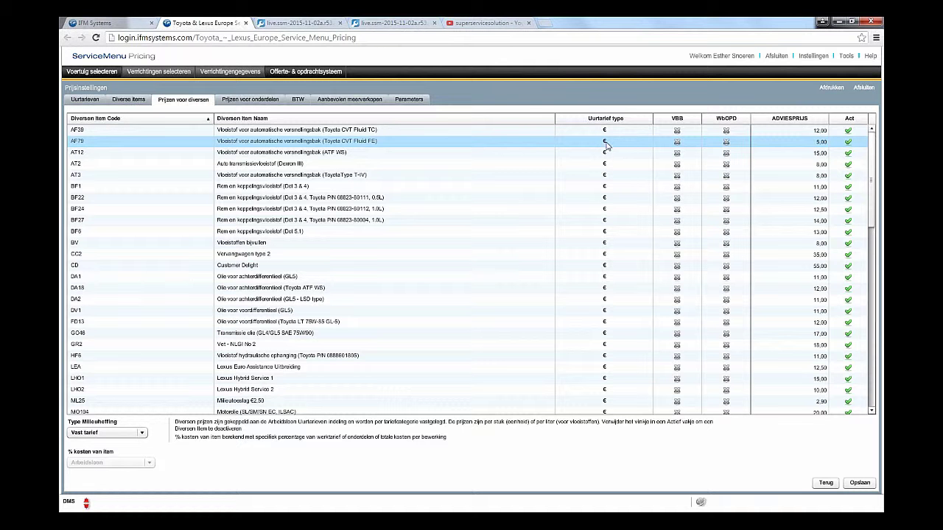
left_click(605, 144)
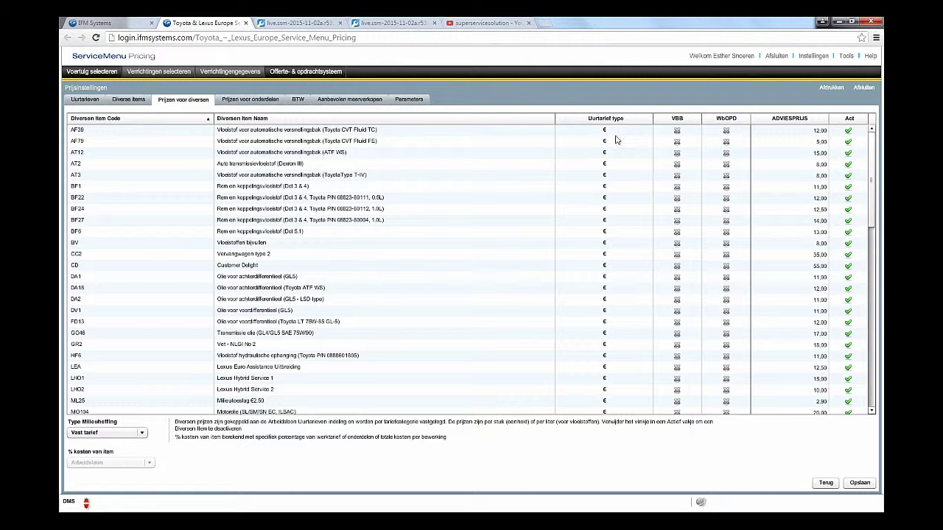
left_click(619, 133)
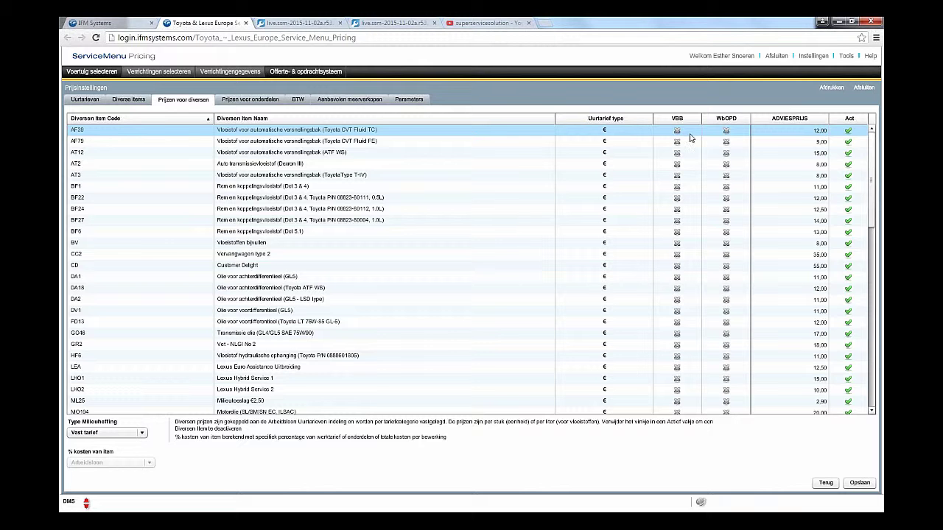
left_click(690, 142)
left_click(688, 152)
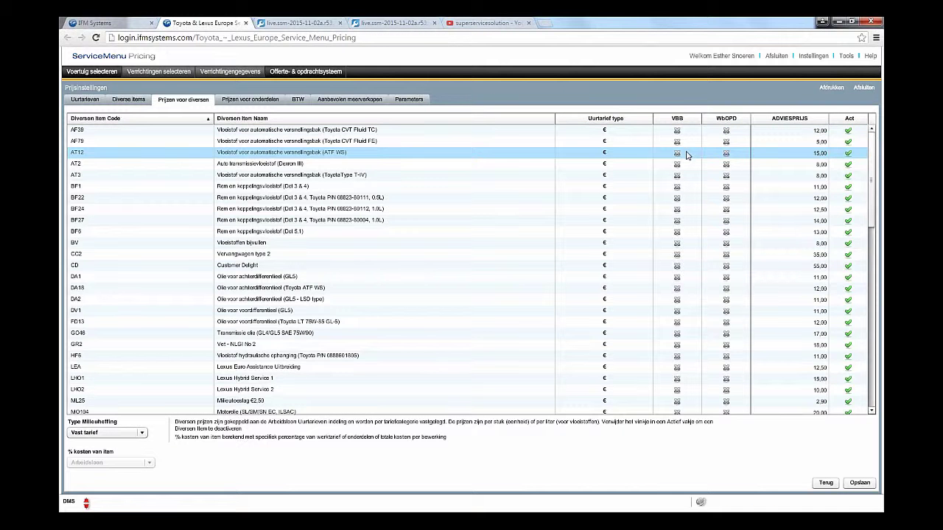
scroll(688, 158, "down", 10)
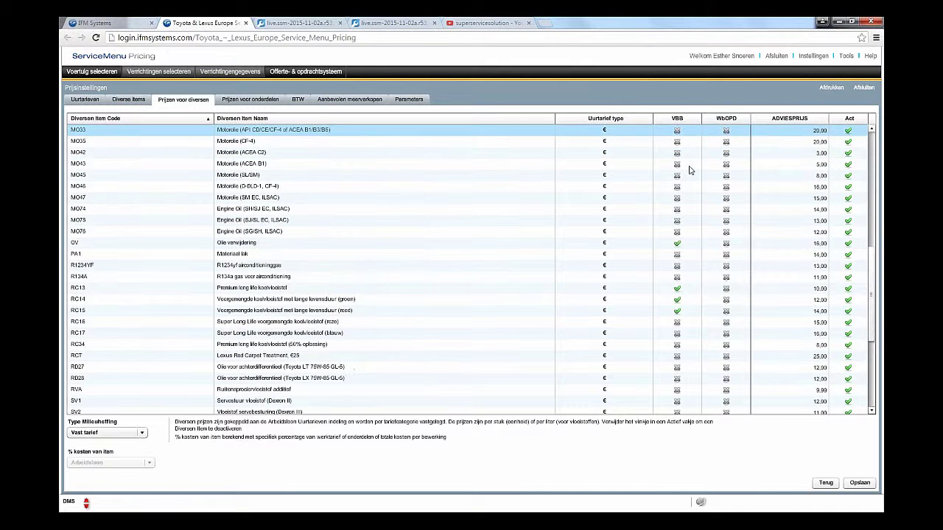
left_click(689, 175)
left_click(387, 389)
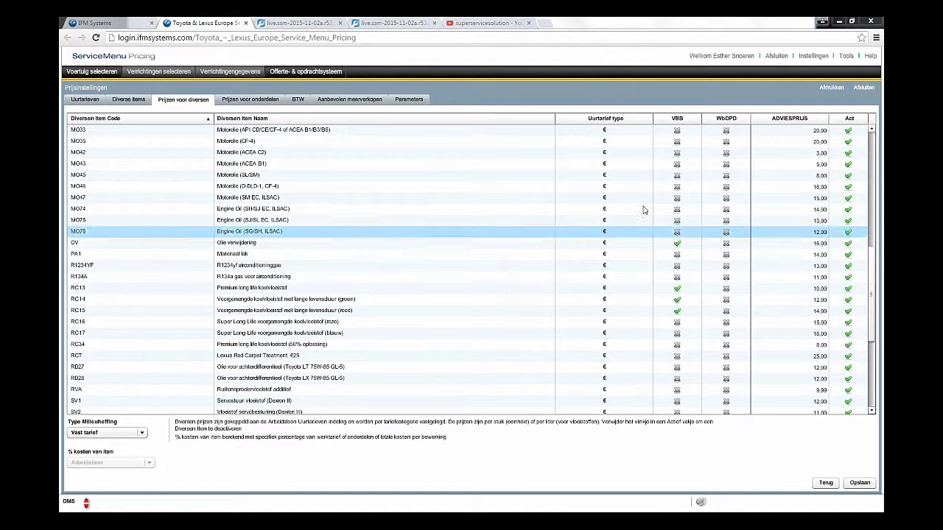
left_click(677, 243)
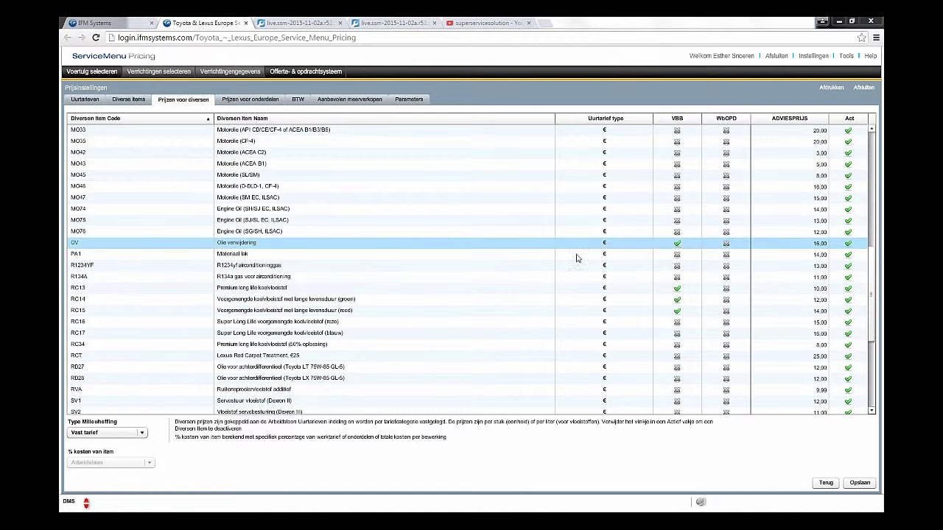
left_click(142, 433)
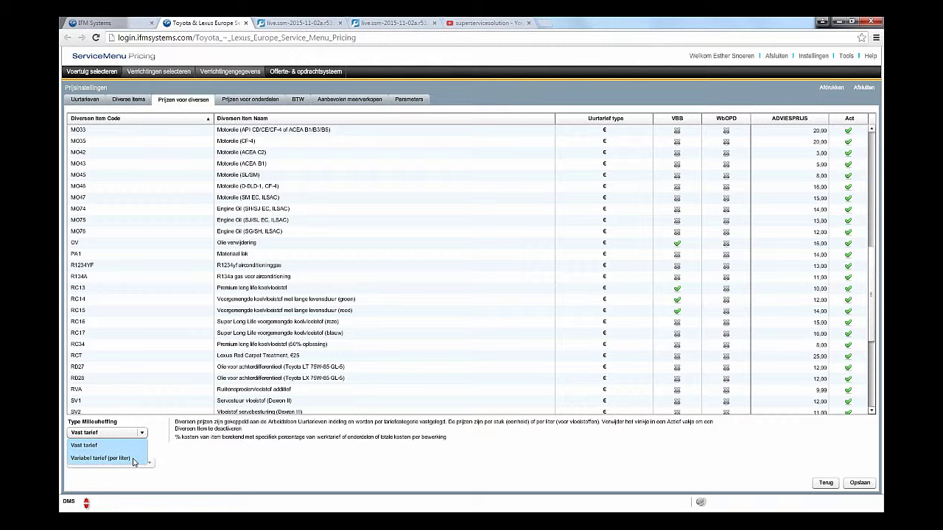
left_click(101, 459)
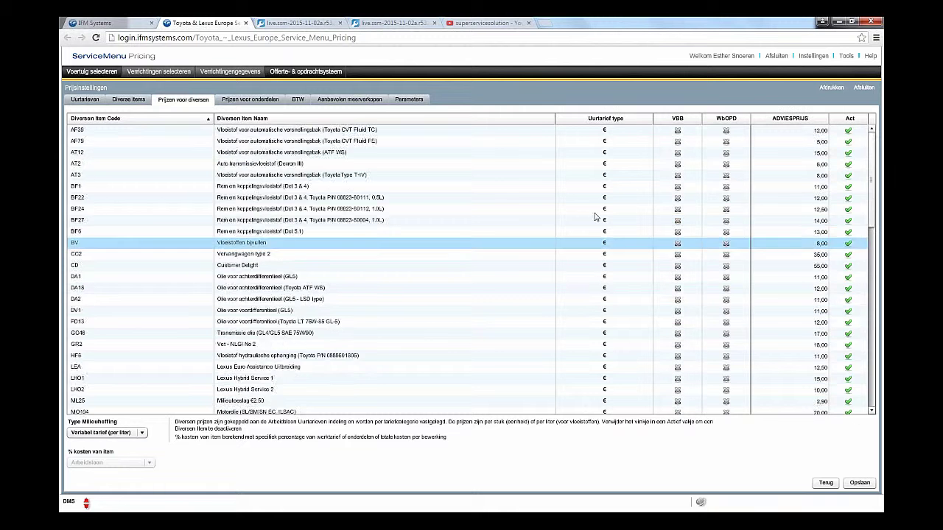
scroll(612, 220, "down", 5)
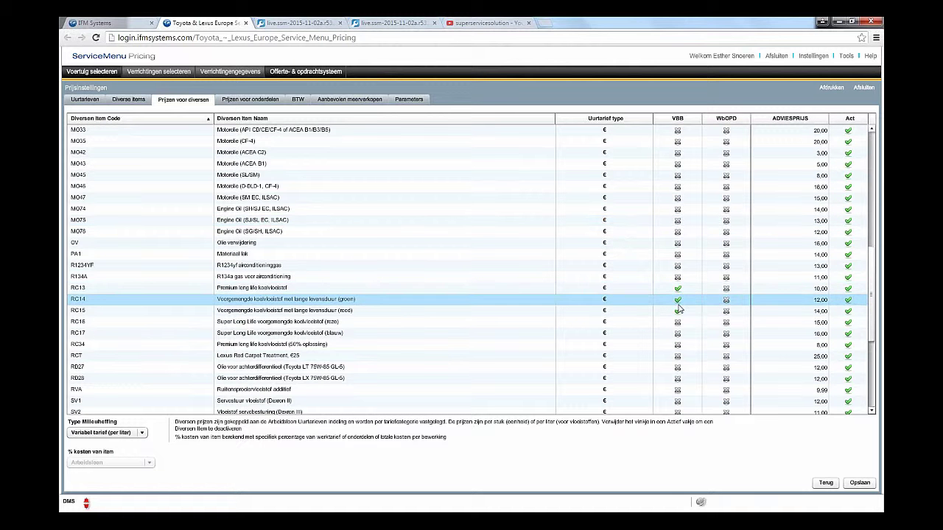
scroll(677, 289, "up", 1)
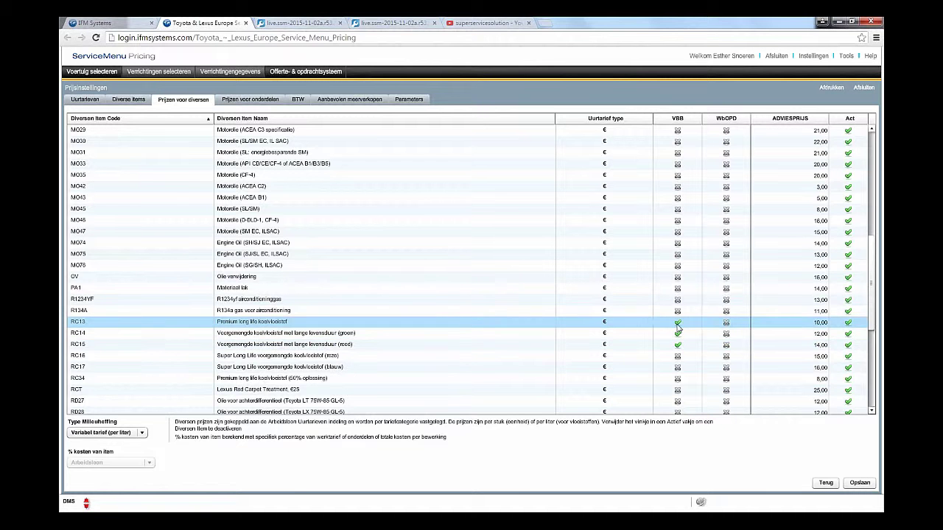
left_click(678, 322)
left_click(678, 333)
left_click(677, 344)
scroll(676, 355, "down", 3)
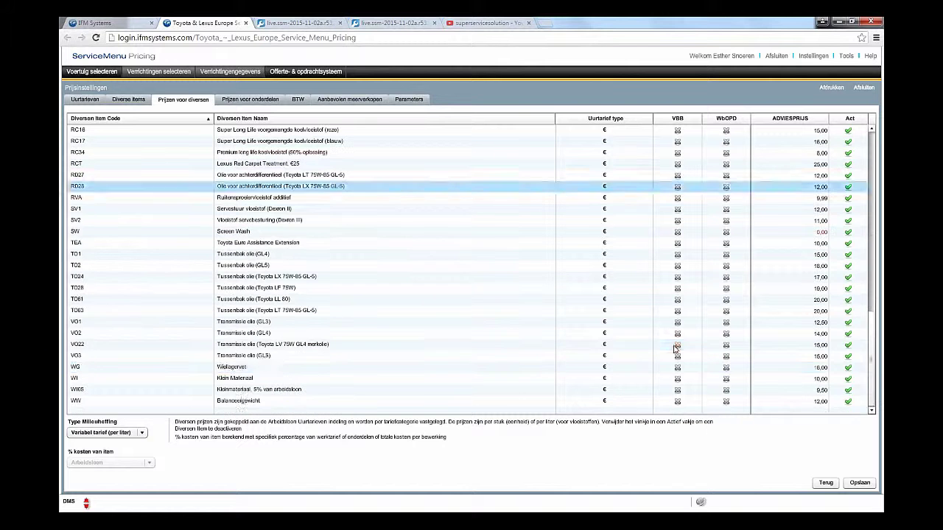
left_click(142, 433)
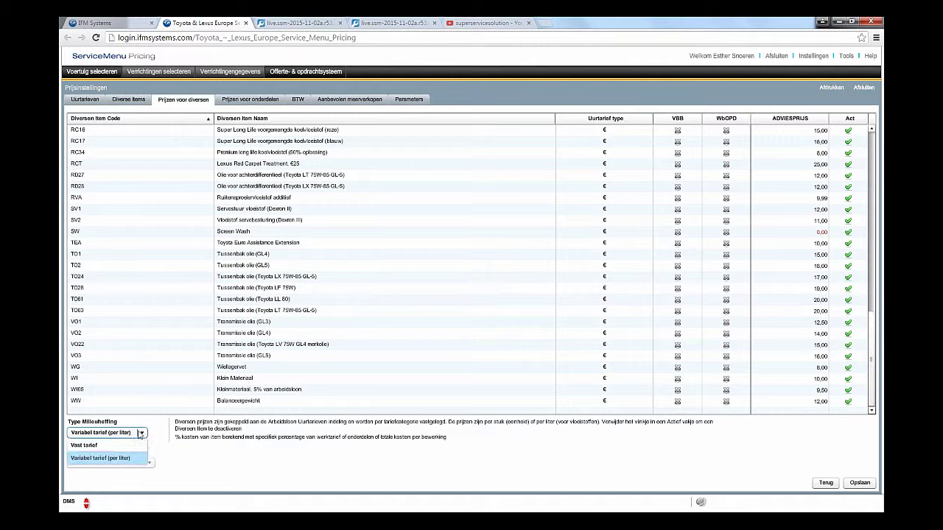
left_click(119, 445)
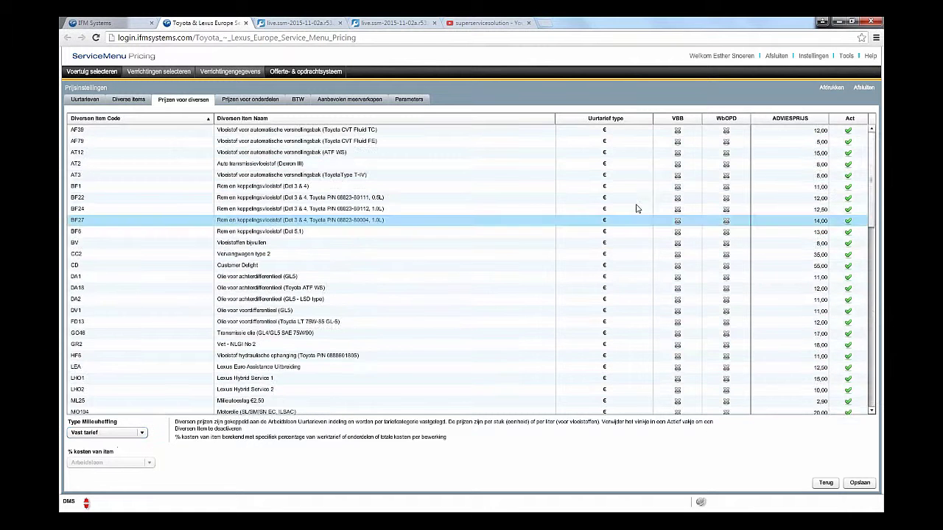
scroll(639, 213, "down", 8)
scroll(644, 226, "down", 3)
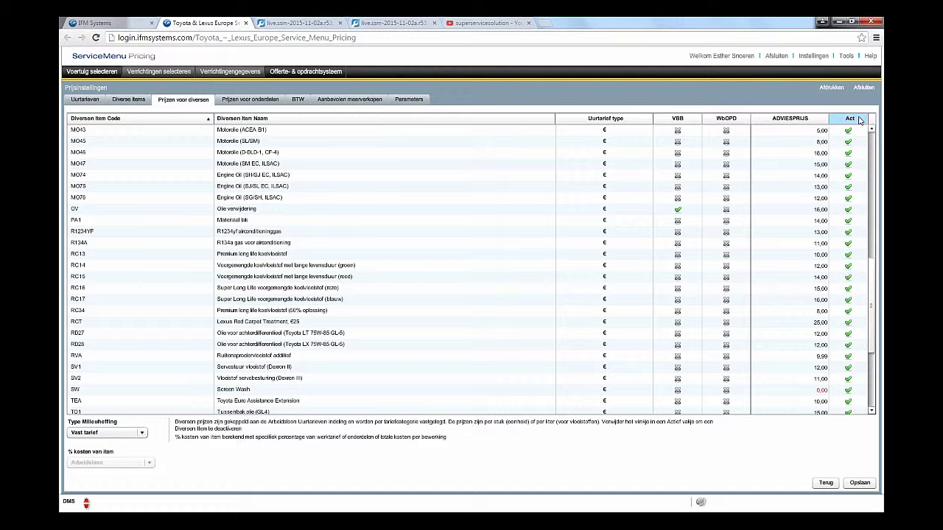
Step: Untick the Act checkbox on row TO24, Tussenbak olie (Toyota LX 75W-85 GL-5)
scroll(835, 217, "down", 4)
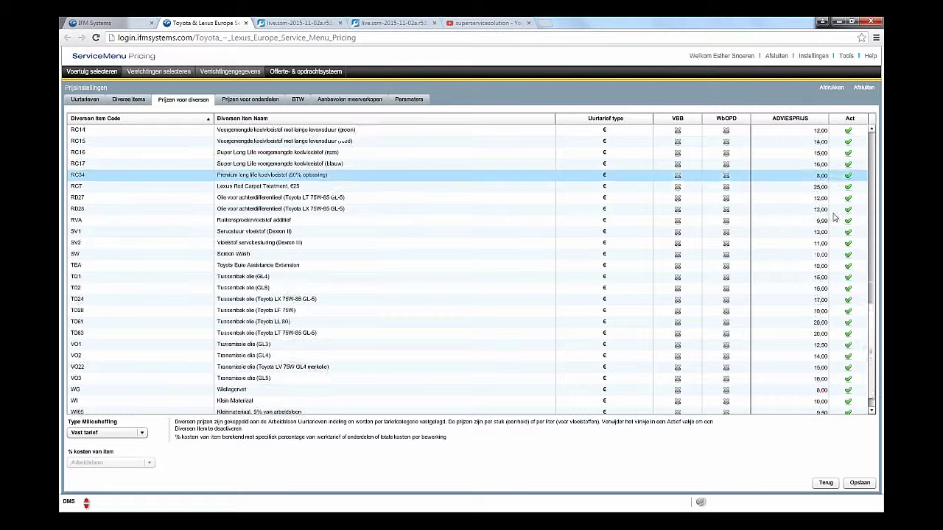
scroll(834, 217, "down", 1)
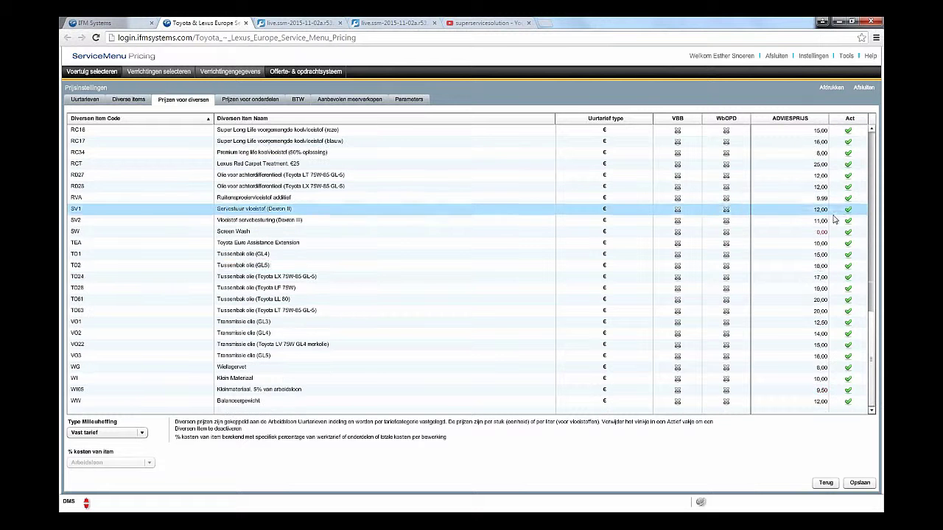
left_click(848, 278)
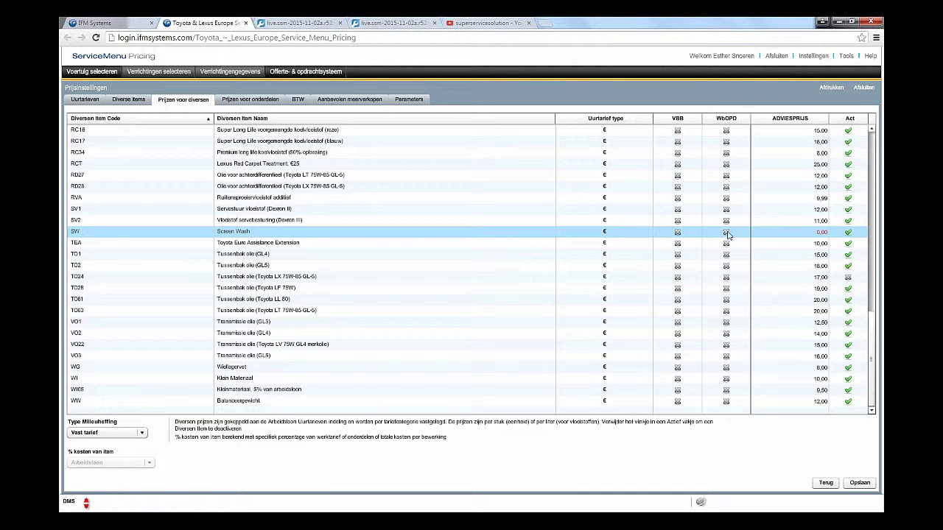
Step: Set Screen Wash's advised price to 3,00, save it, and show the parts price levels
left_click(725, 233)
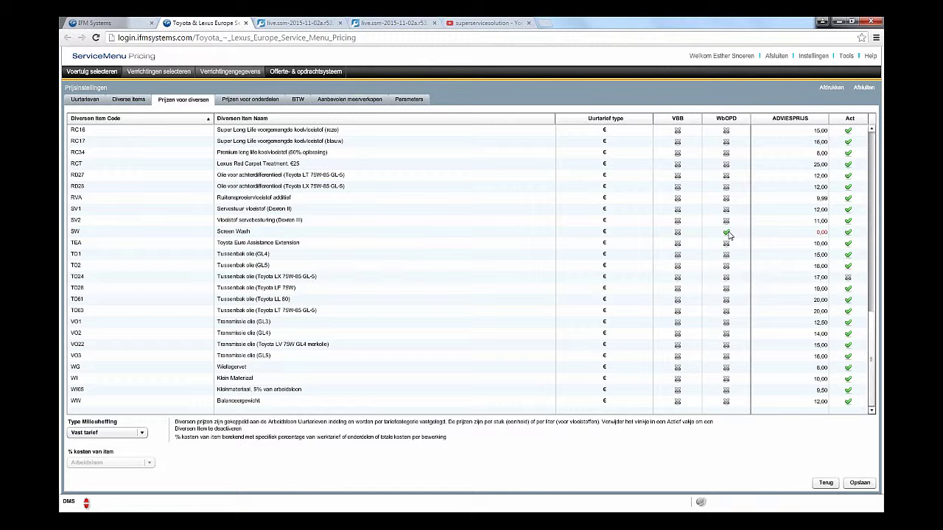
left_click(726, 234)
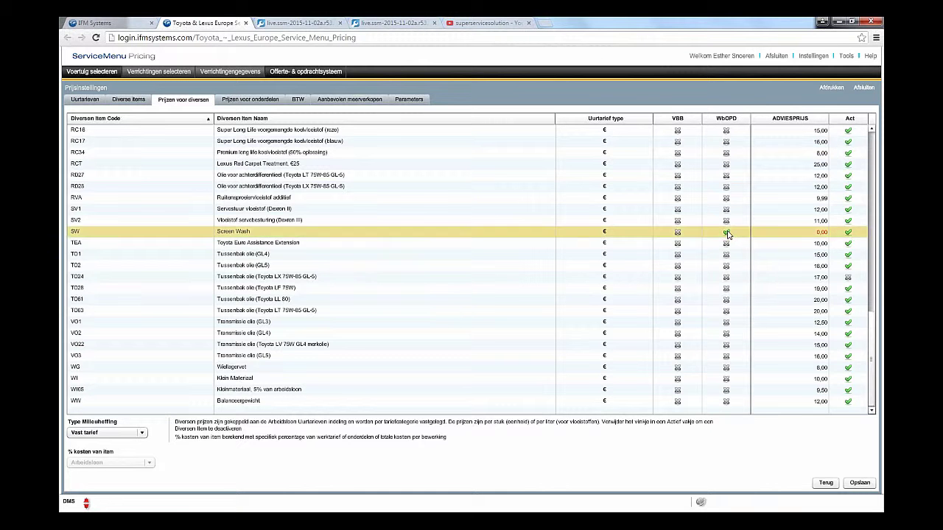
left_click(818, 233)
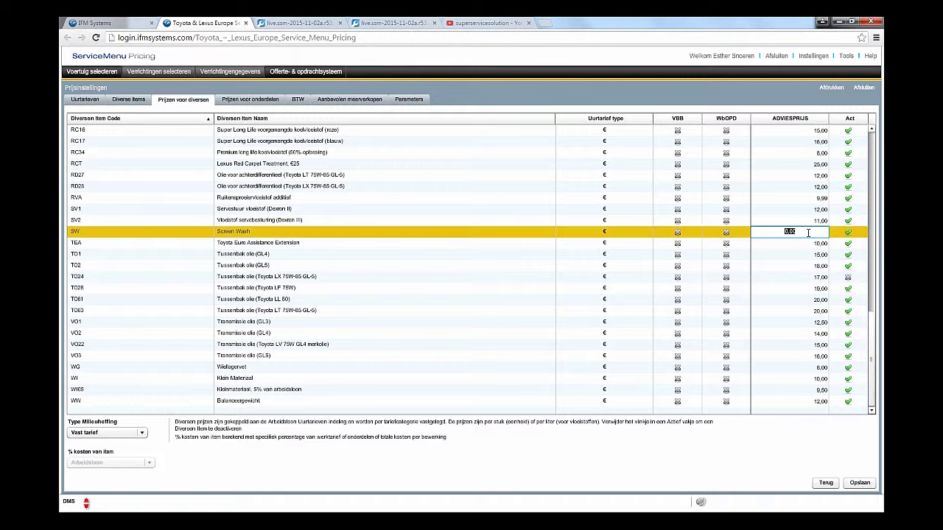
type("3")
key("Return")
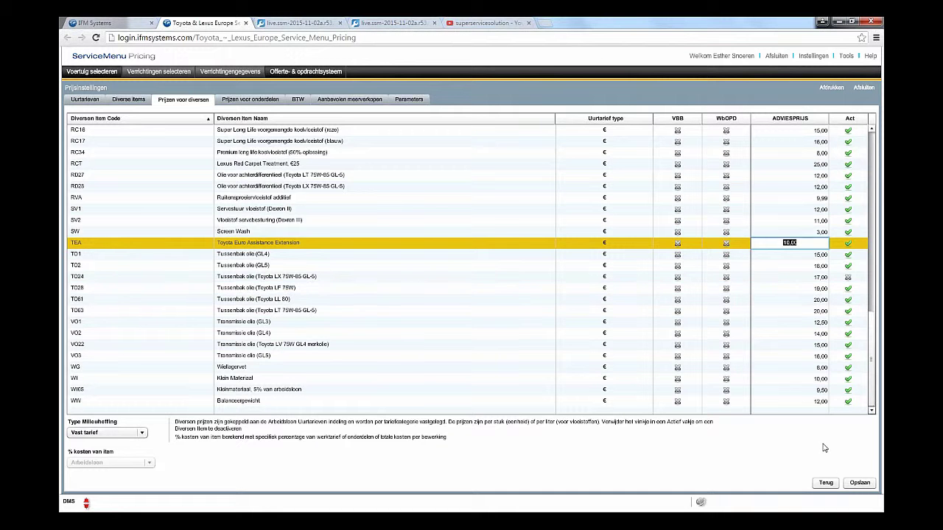
left_click(859, 482)
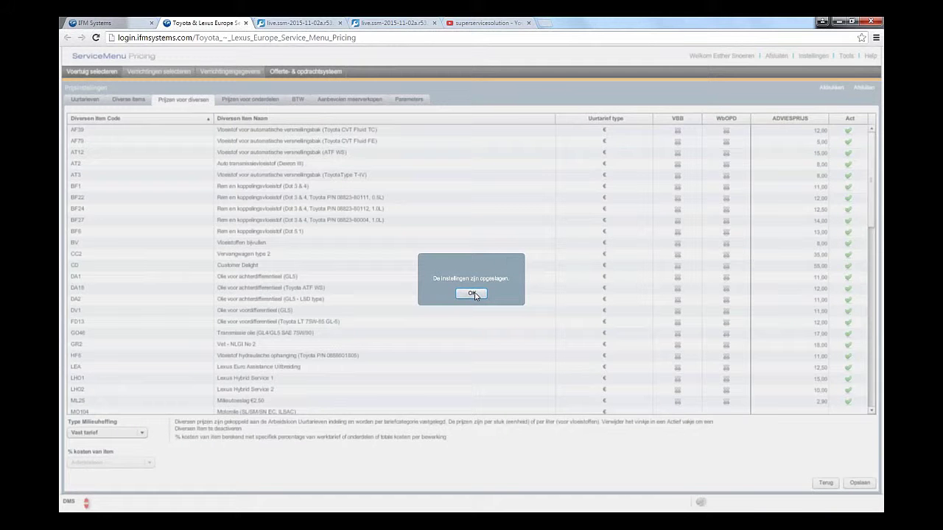
left_click(472, 294)
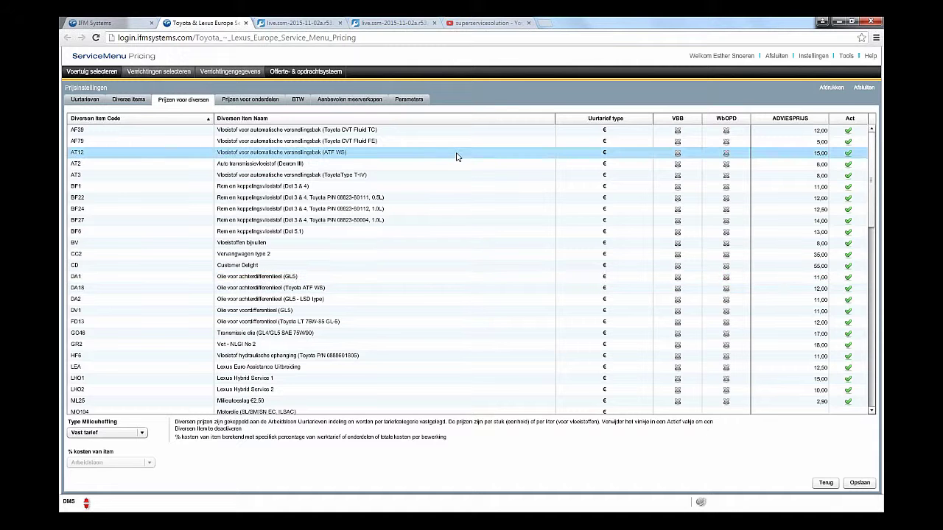
left_click(251, 100)
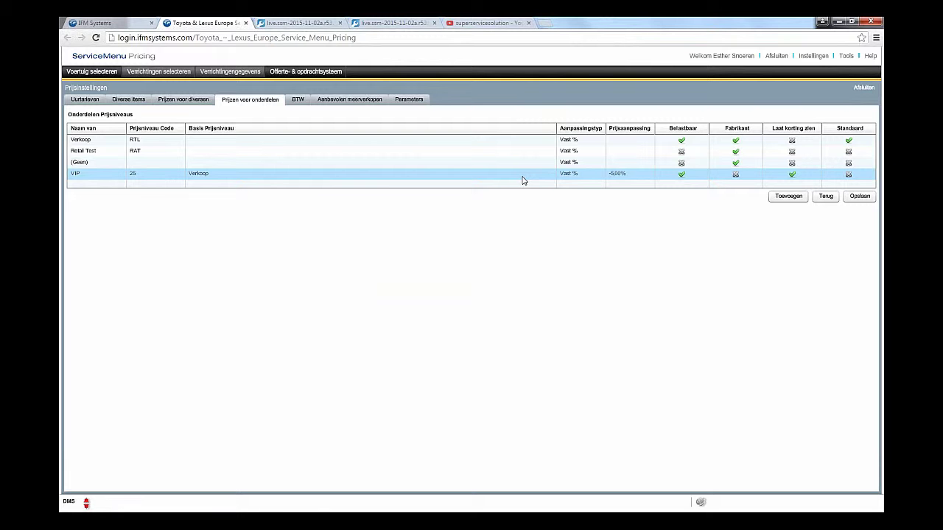
double_click(521, 179)
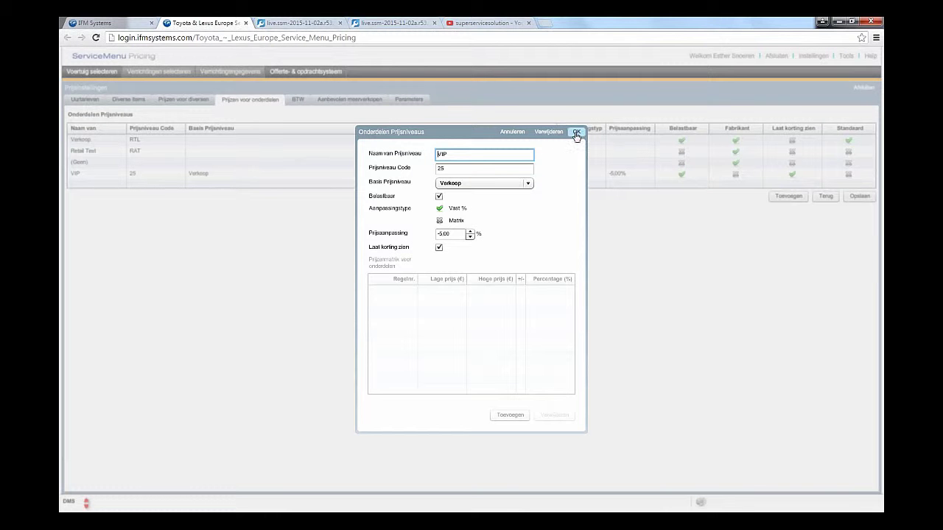
left_click(512, 131)
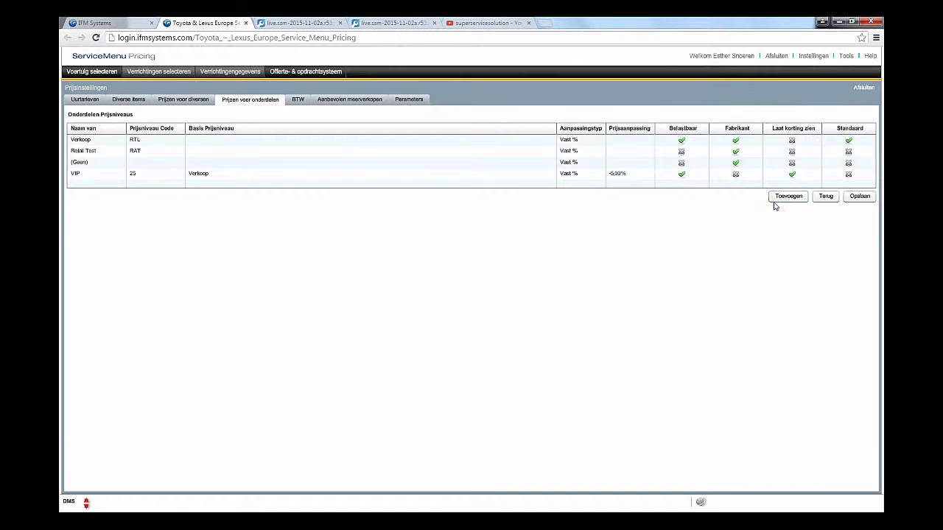
Step: Add a new parts price level named VIP2 and enter its code
left_click(788, 197)
left_click(505, 156)
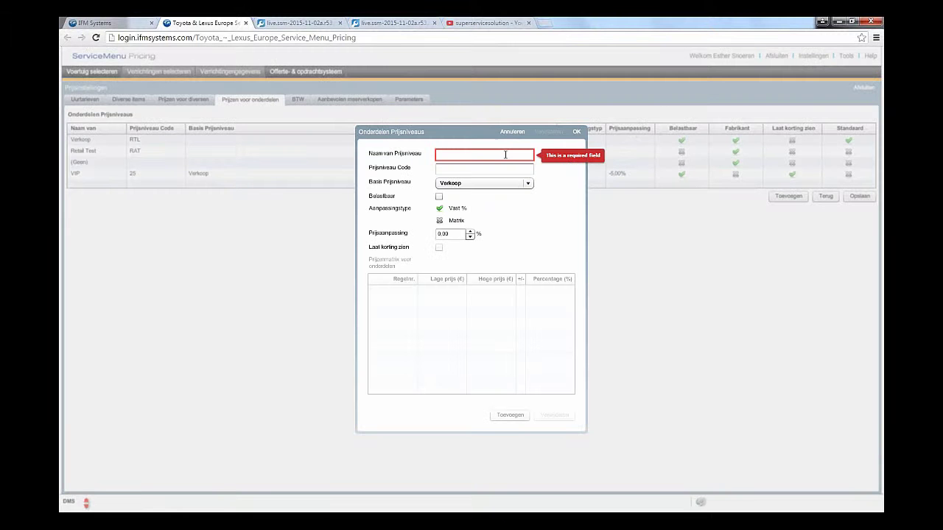
type("VIP")
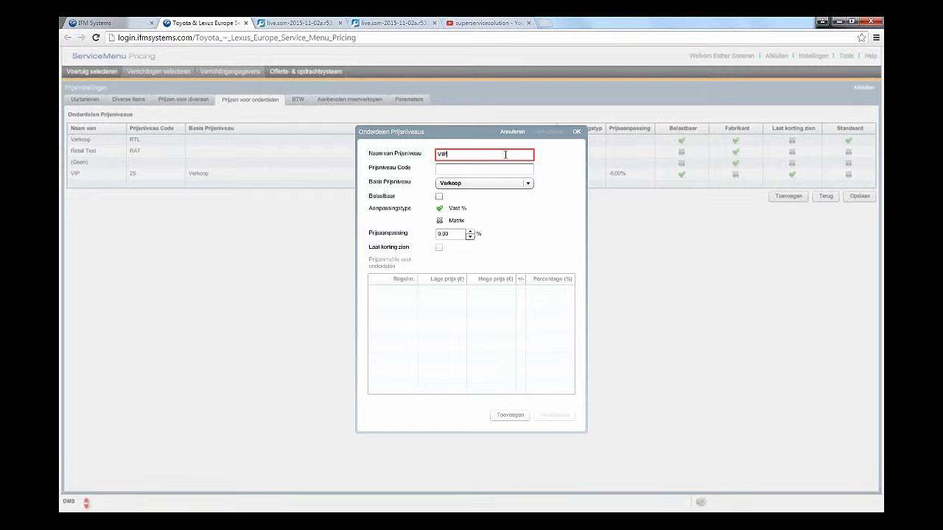
type("2")
key("Tab")
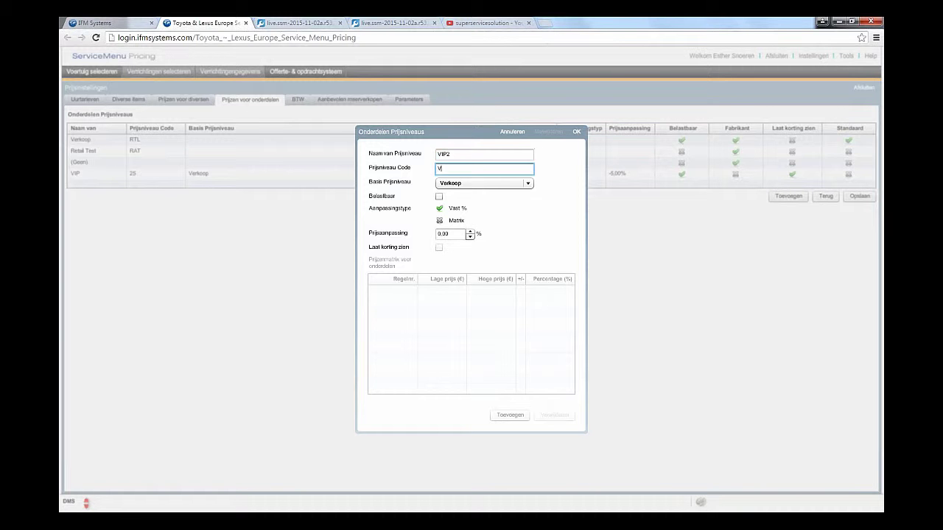
type("VIP2")
Step: Base VIP2 on Verkoop, make it taxable, and enter a price adjustment of 15
left_click(526, 186)
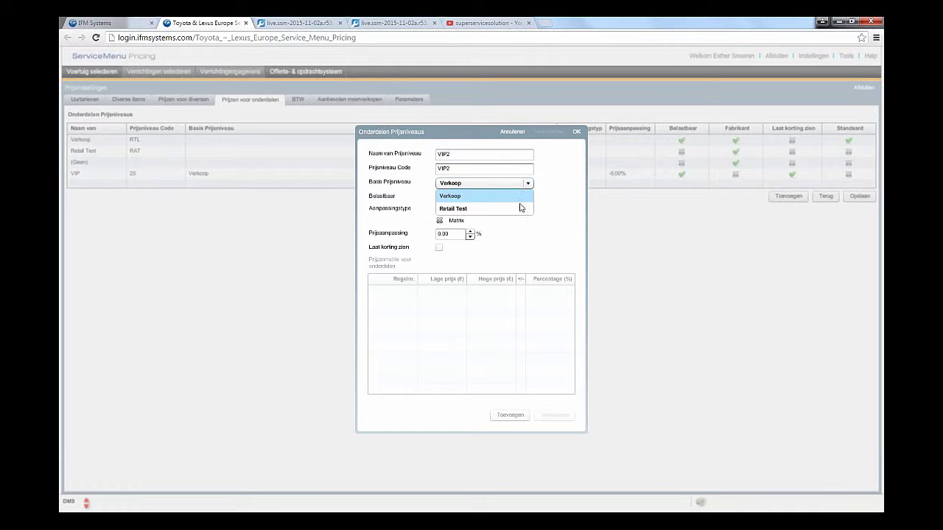
left_click(508, 198)
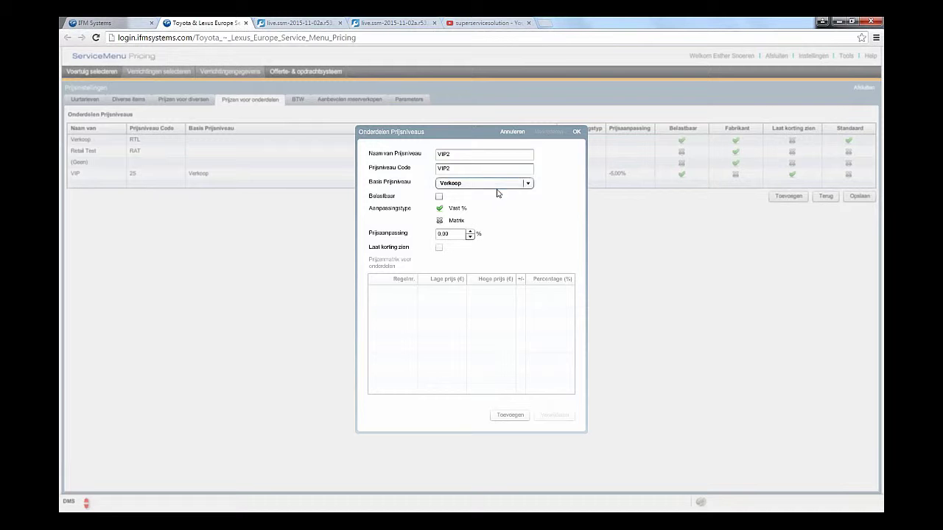
left_click(440, 198)
left_click(440, 233)
type("-15")
key("BackSpace")
key("BackSpace")
type("15")
Step: Try a matrix adjustment with one row: 1, low price 20, high price 50, 10 percent
left_click(441, 222)
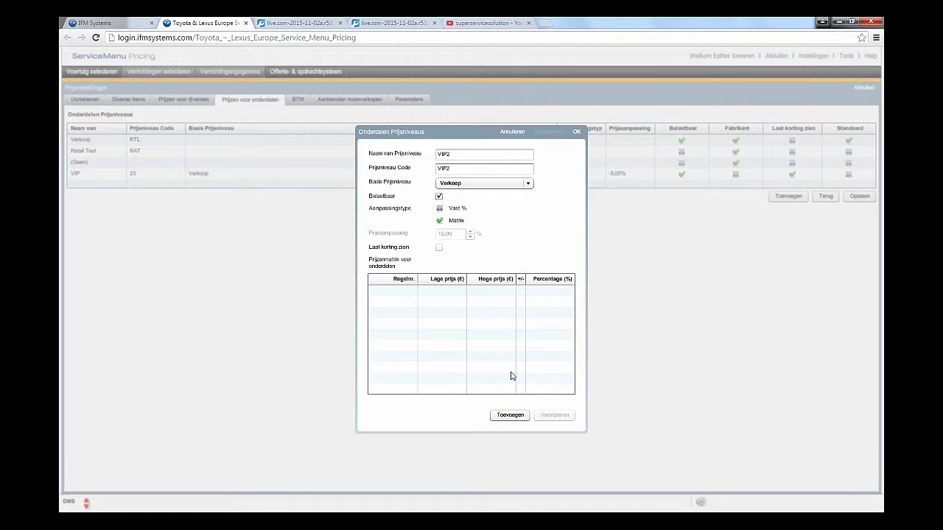
left_click(510, 415)
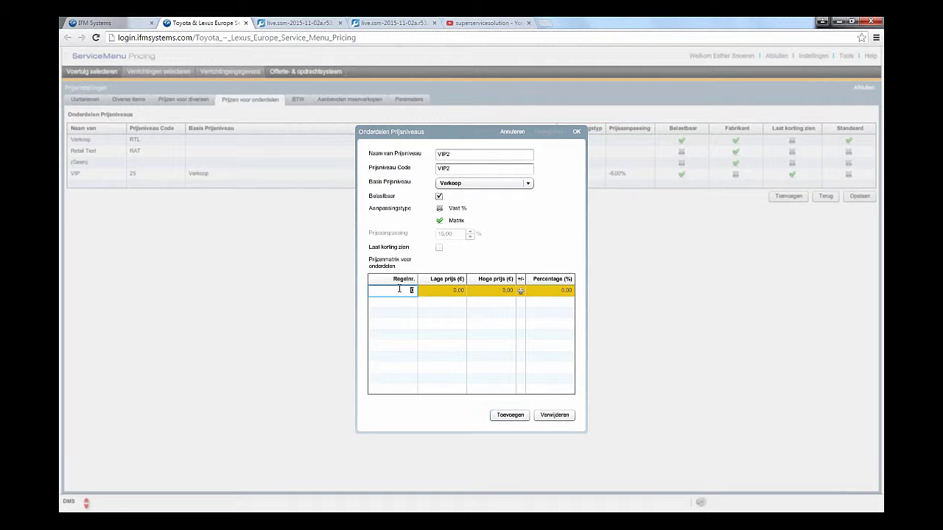
type("1")
key("Tab")
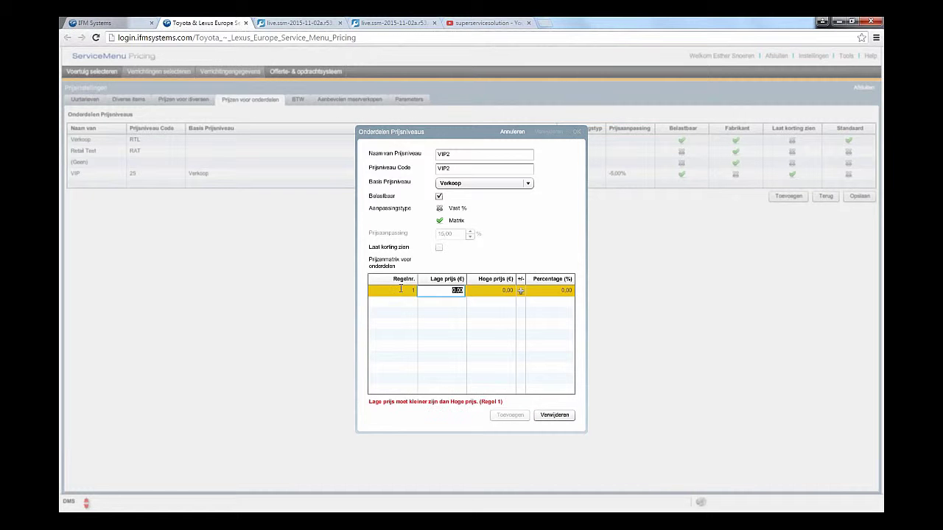
type("20")
key("Tab")
type("50")
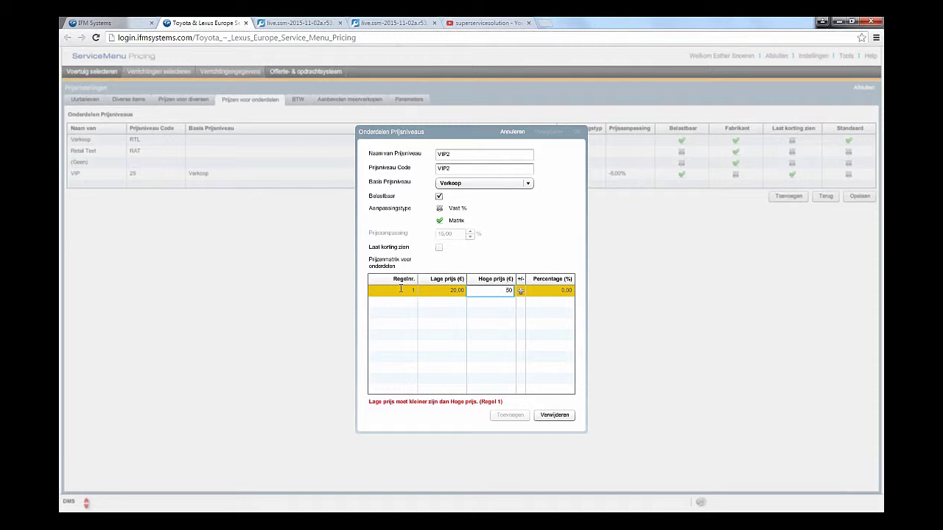
key("Tab")
type("10")
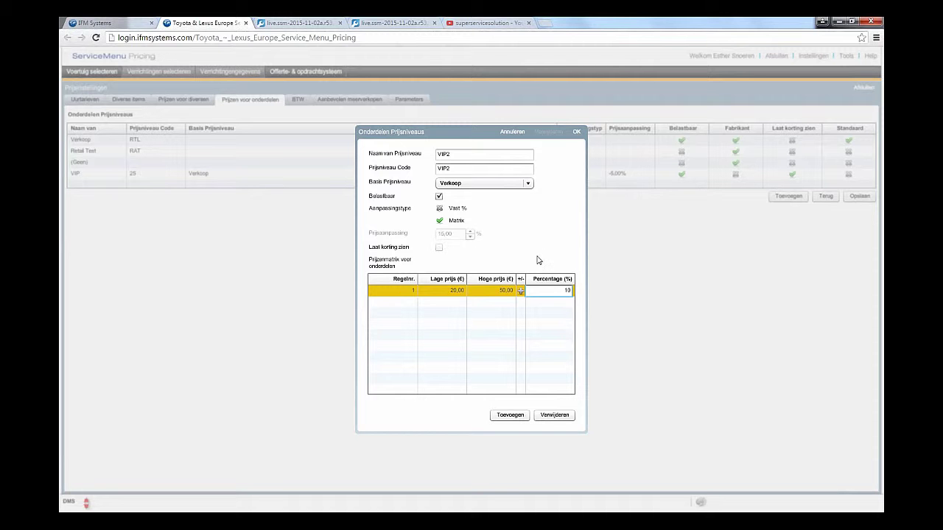
key("Return")
Step: Switch VIP2 back to a fixed -15 adjustment, add it, and save the price levels
left_click(441, 210)
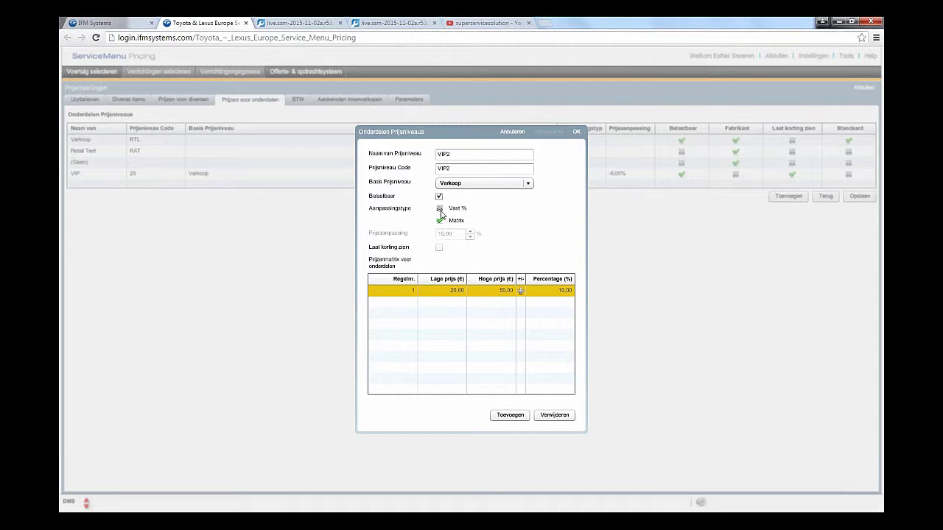
double_click(451, 233)
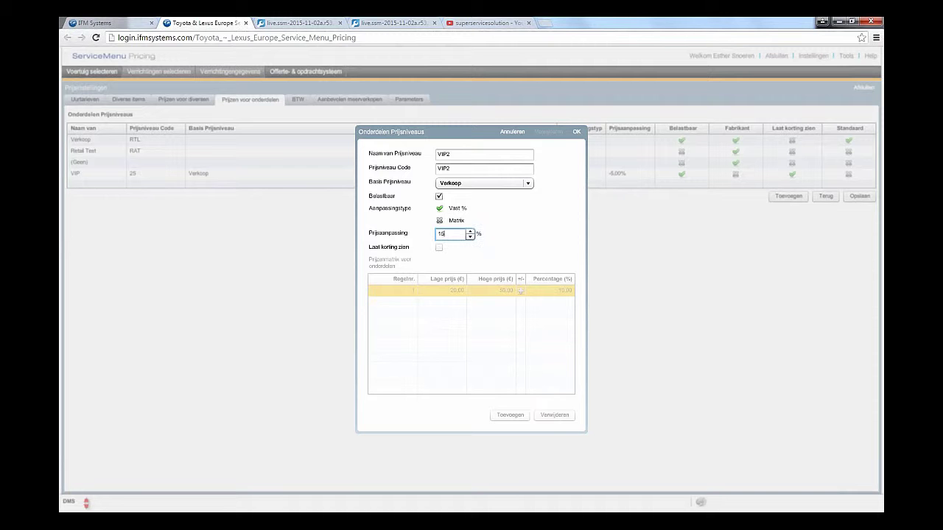
key("BackSpace")
type("-15")
left_click(576, 132)
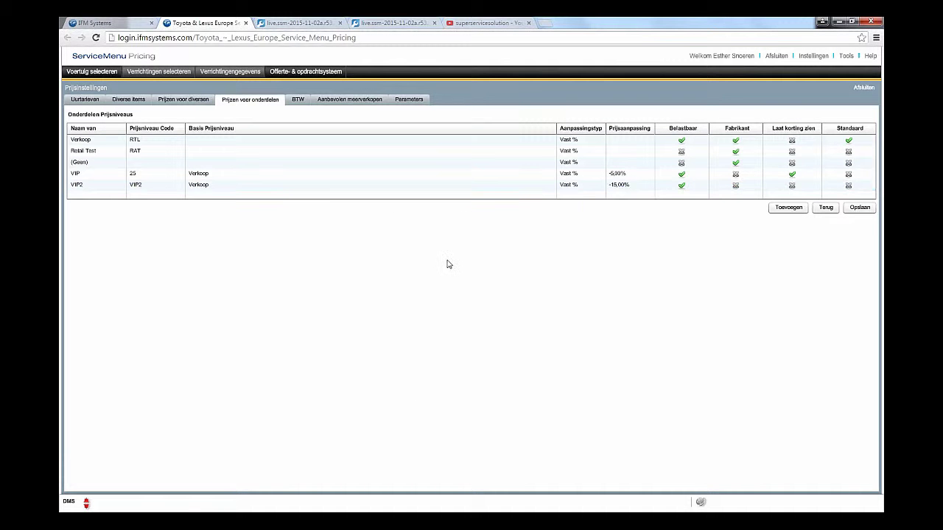
left_click(860, 208)
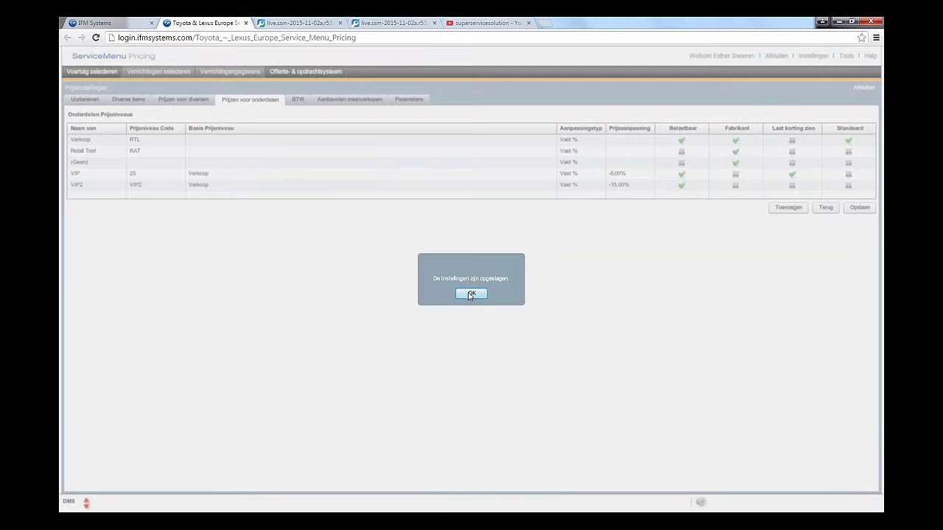
left_click(471, 293)
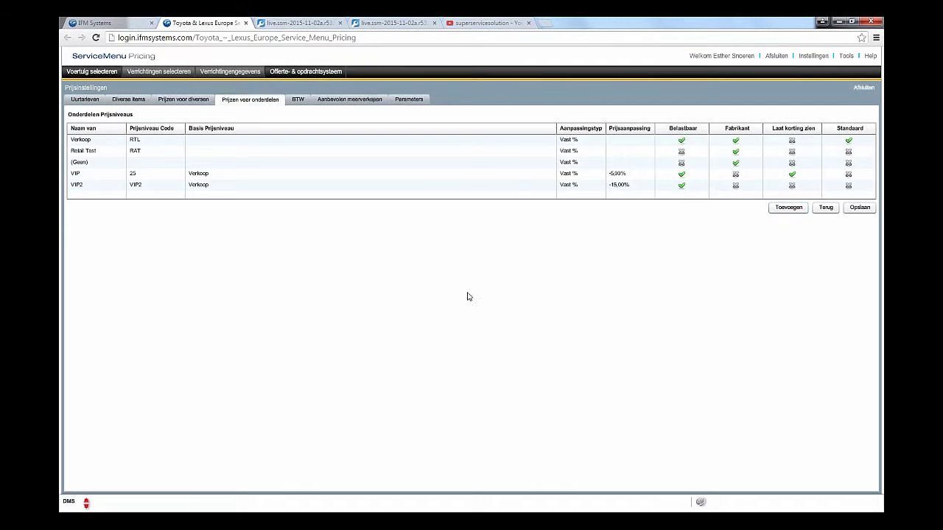
Step: Add a TAX2 VAT rate of 8% beside the existing TAX rate and save
left_click(297, 102)
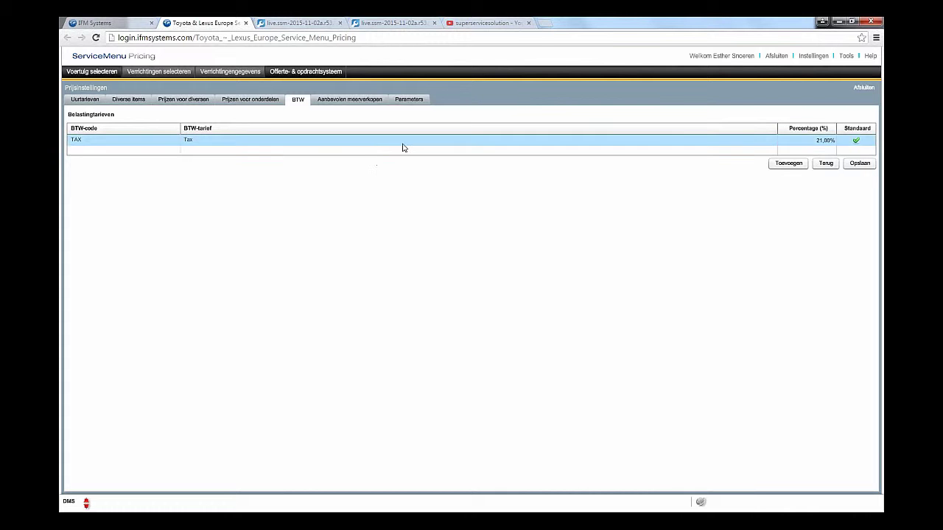
left_click(800, 140)
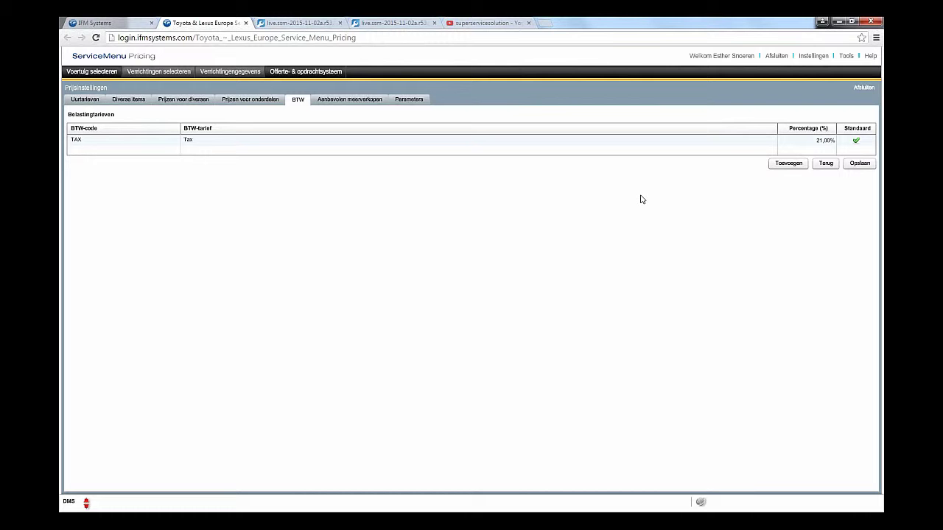
left_click(789, 164)
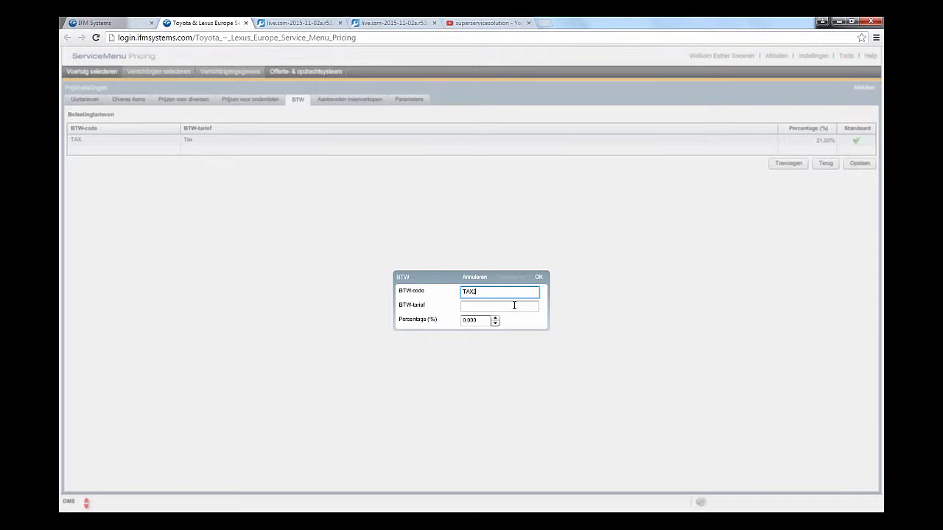
left_click(508, 307)
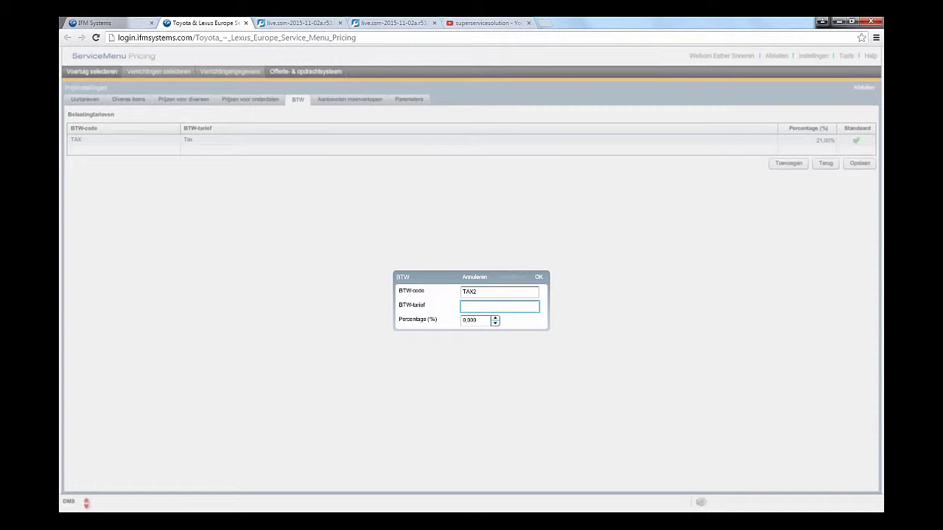
left_click(469, 321)
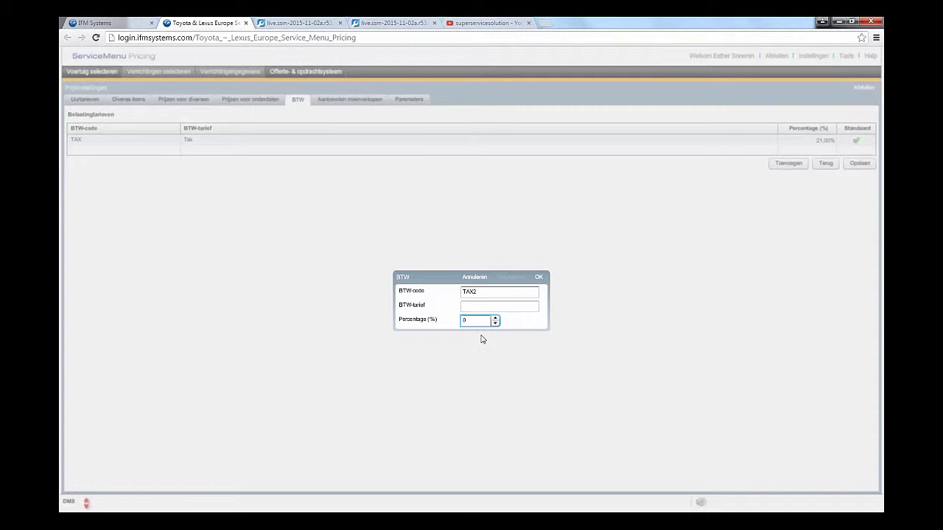
type("8")
left_click(502, 306)
type("T")
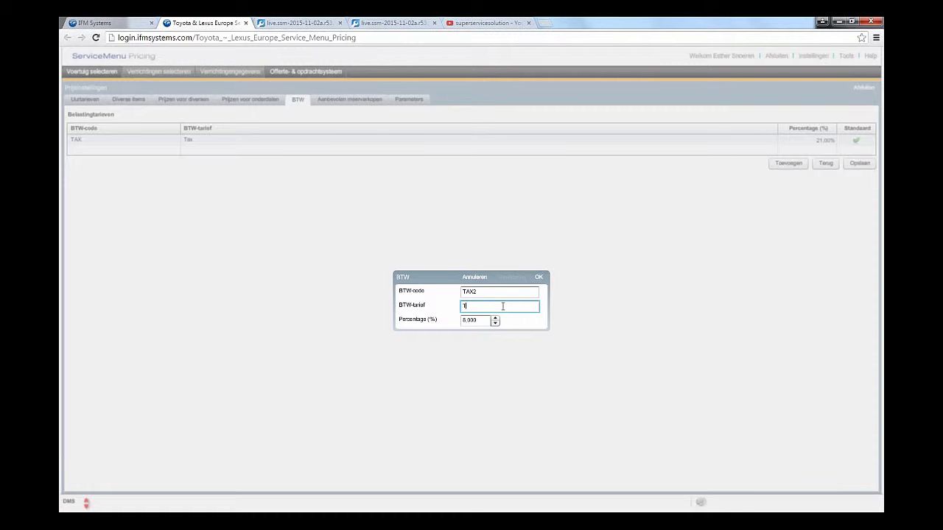
type("AX2")
left_click(538, 278)
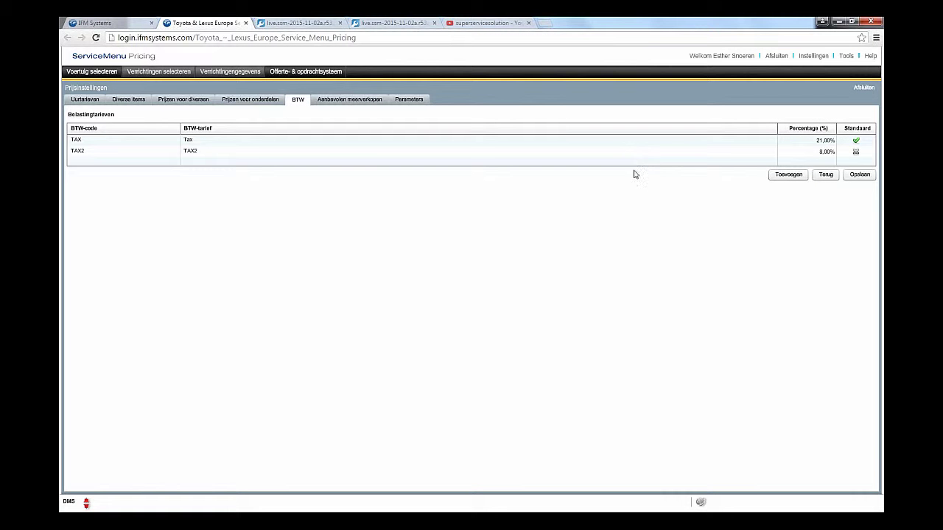
left_click(867, 177)
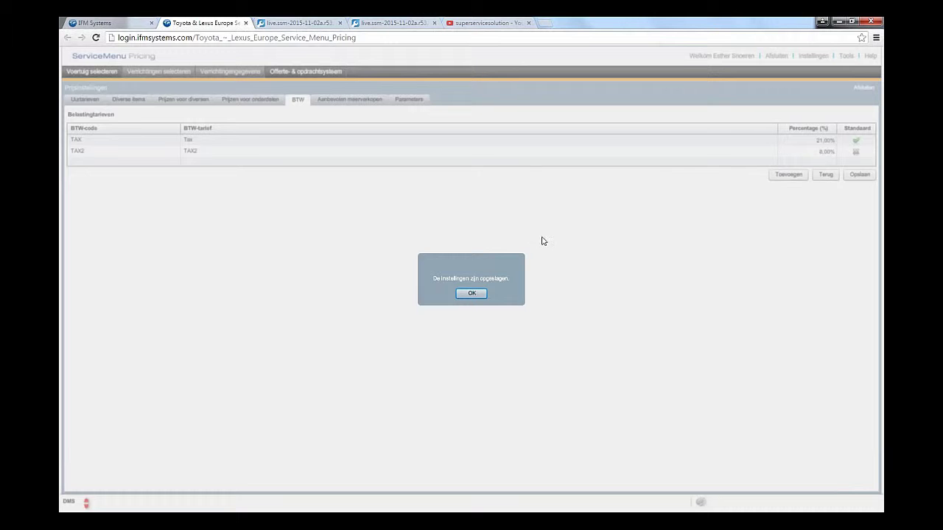
left_click(472, 293)
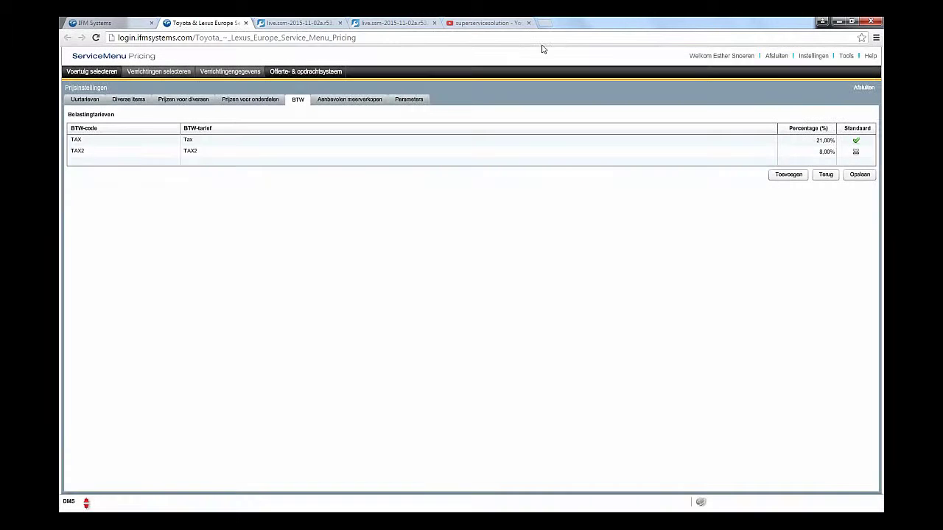
Step: In recommended upsells, choose the Koelsysteem section and select the thermostat and water pump operations
left_click(353, 102)
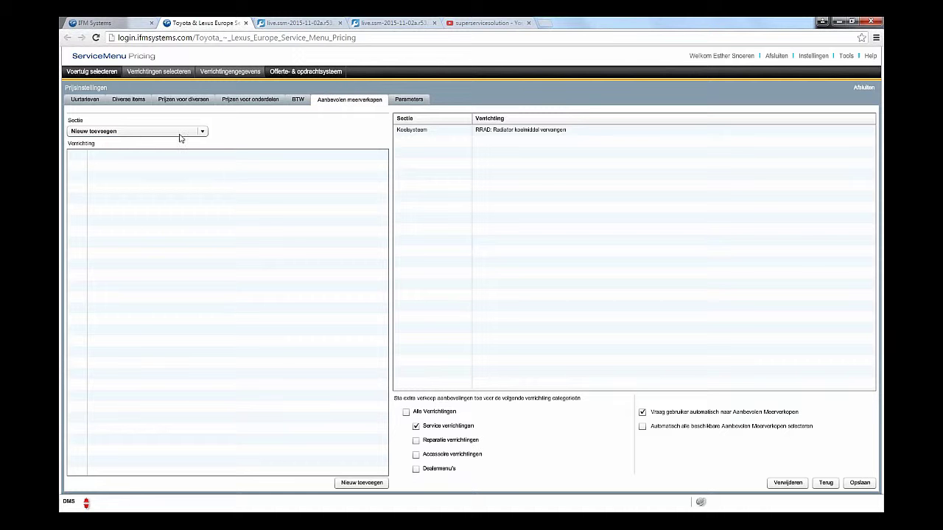
left_click(202, 131)
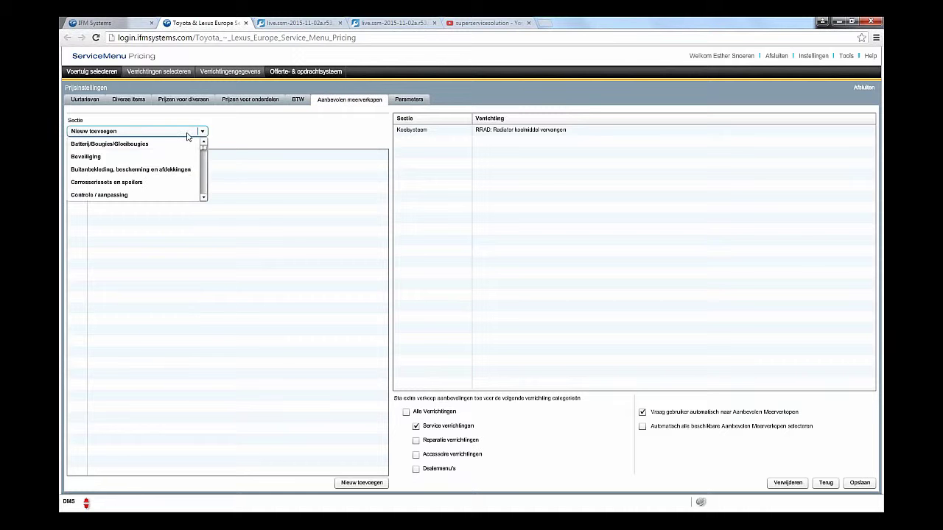
scroll(205, 199, "down", 6)
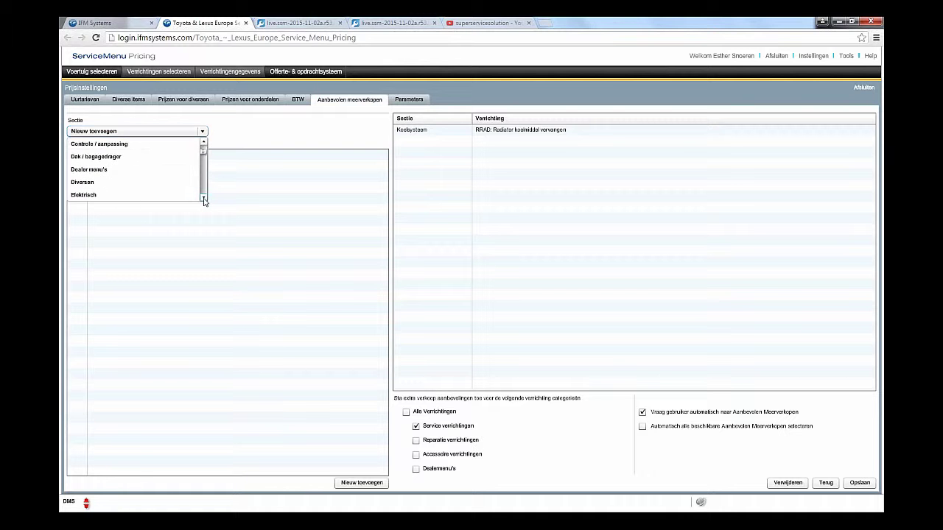
scroll(204, 199, "down", 3)
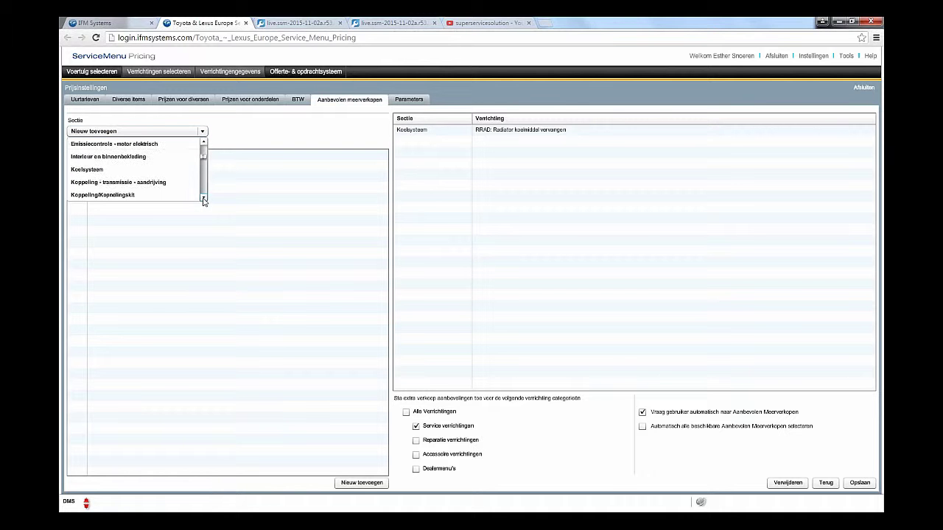
left_click(153, 167)
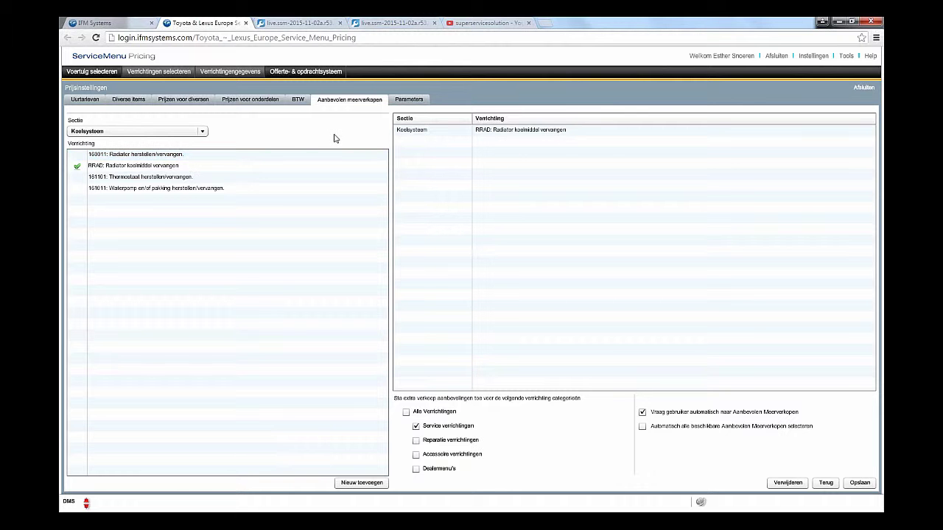
left_click(210, 182)
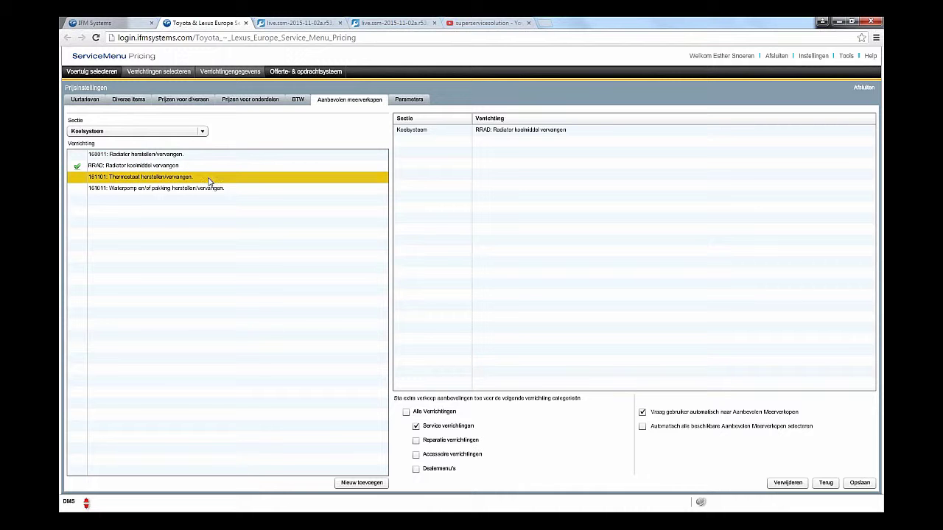
left_click(242, 193)
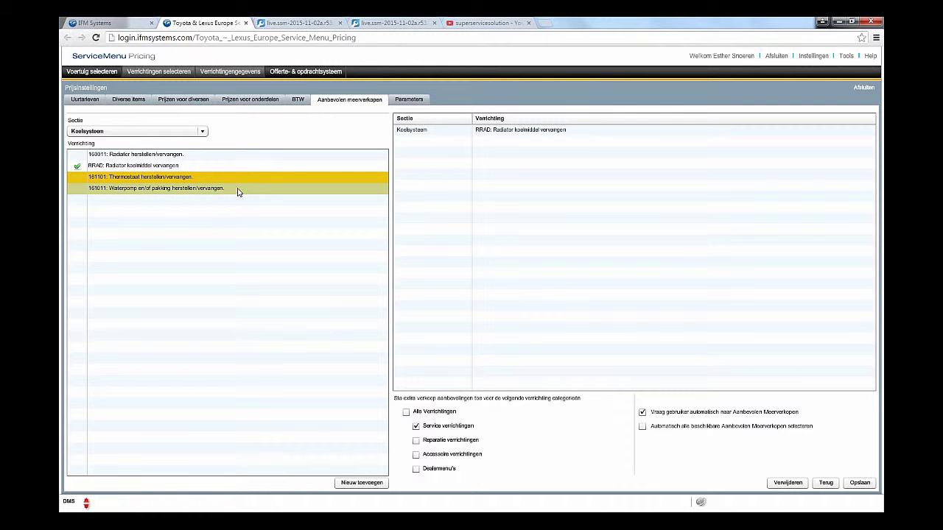
Step: Add the thermostat and water pump operations as recommendations and save them
left_click(368, 484)
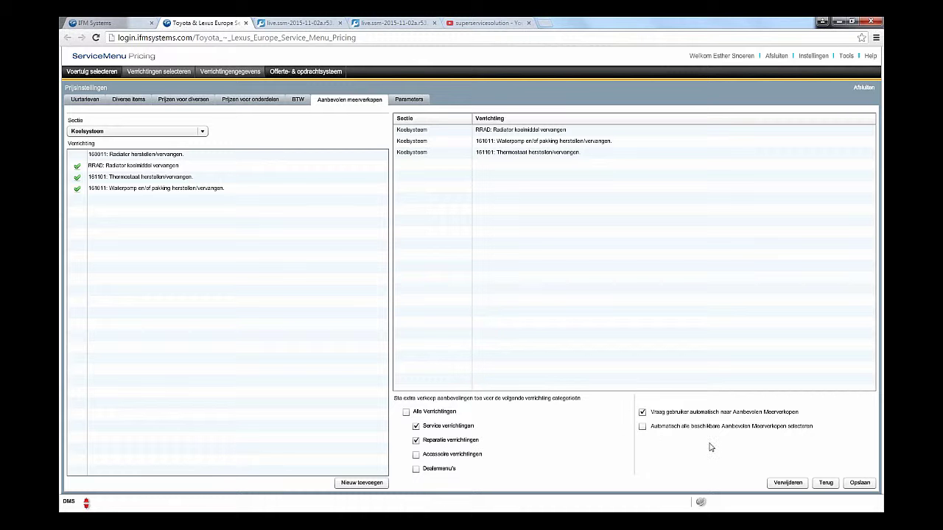
left_click(859, 482)
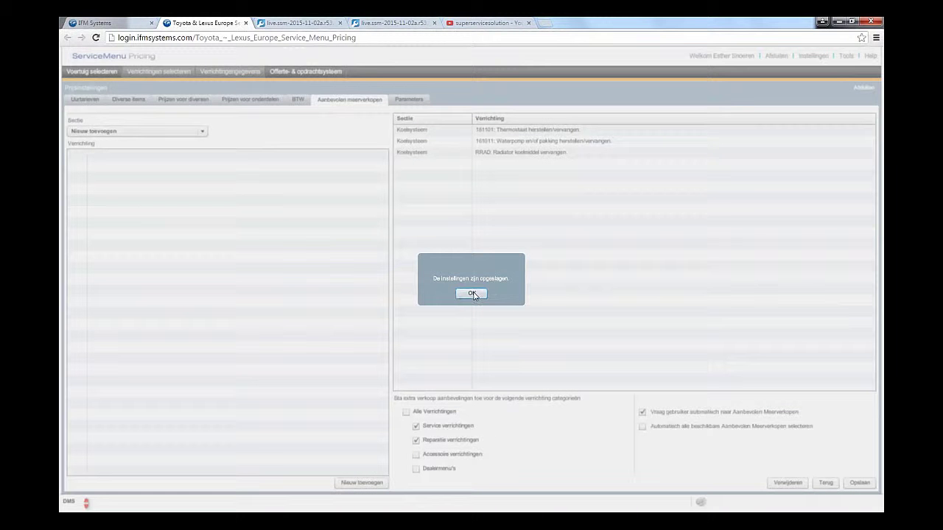
left_click(472, 294)
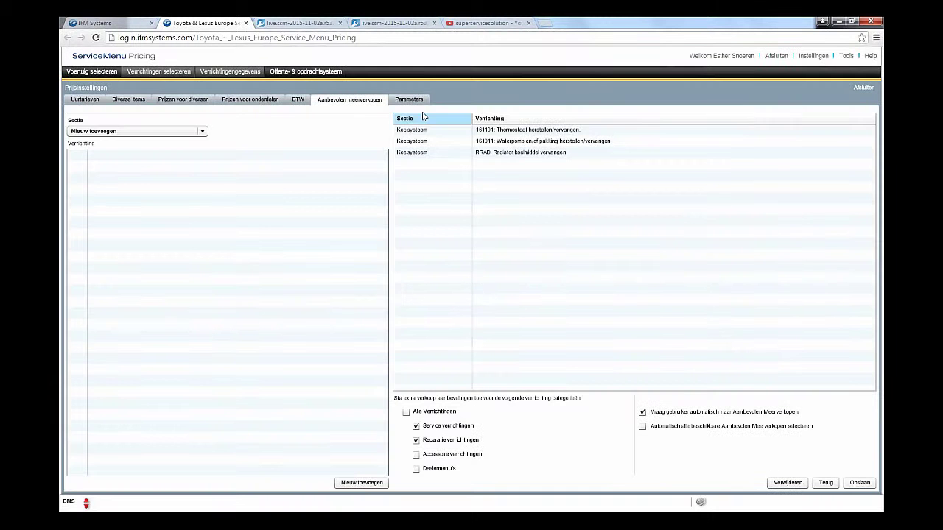
Step: Keep €1.234,00 currency and no price rounding, save the parameters, and close price settings
left_click(403, 103)
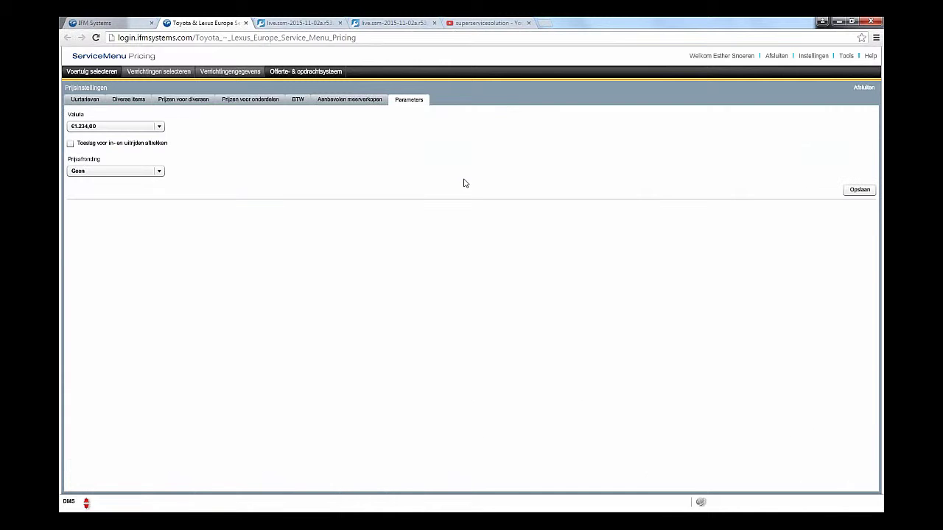
left_click(161, 130)
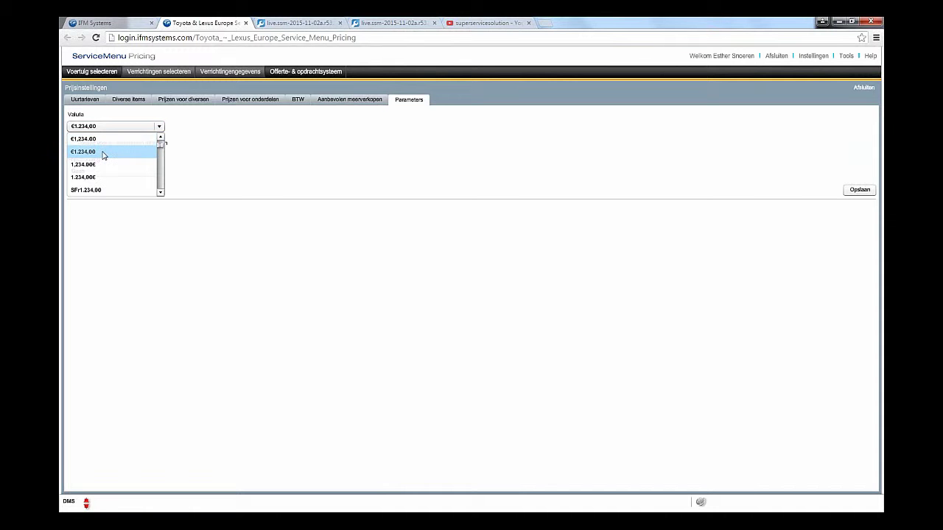
left_click(103, 154)
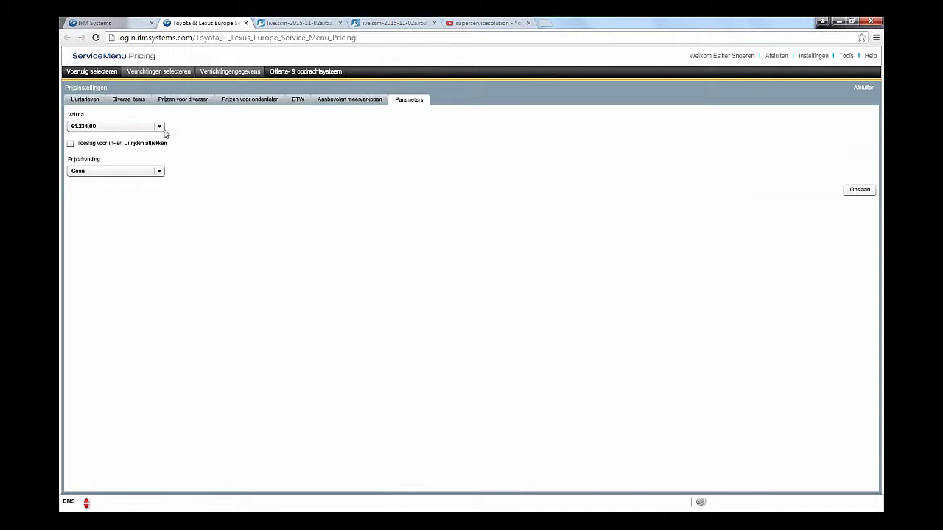
left_click(71, 144)
left_click(155, 173)
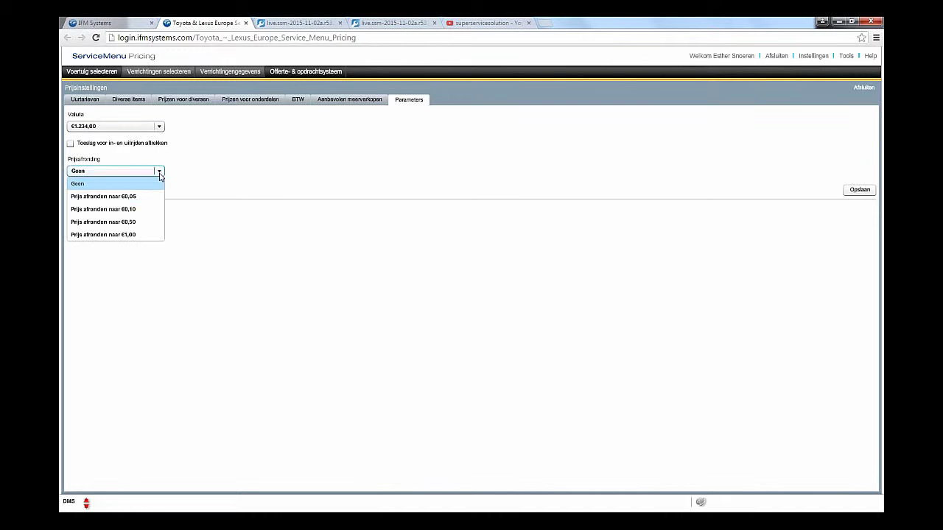
left_click(209, 177)
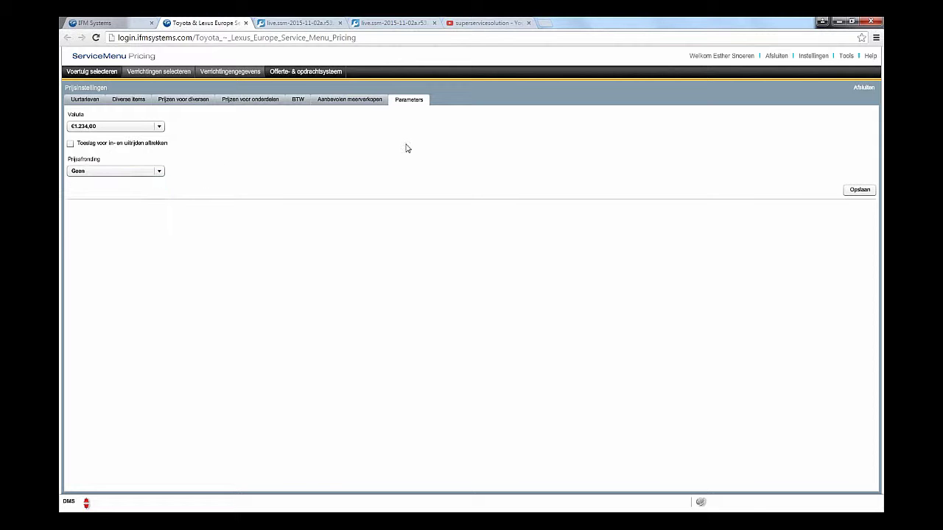
left_click(855, 192)
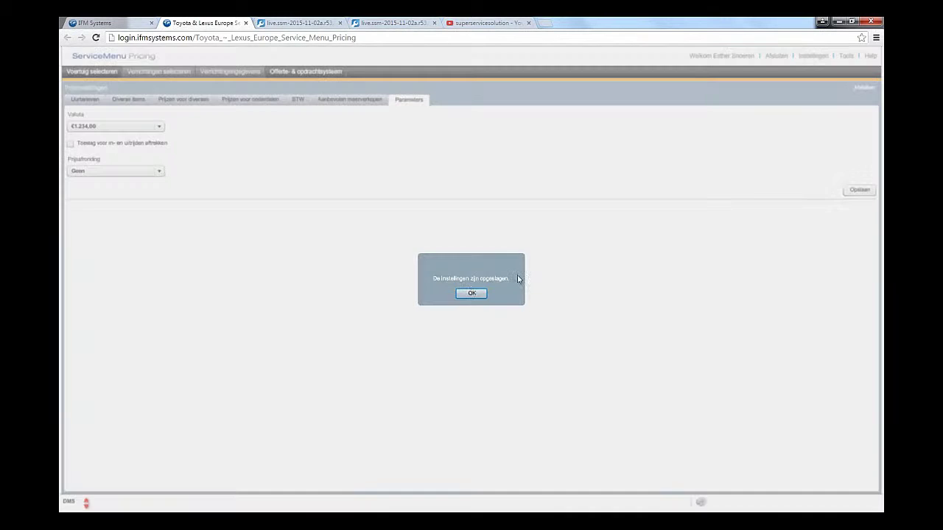
left_click(479, 294)
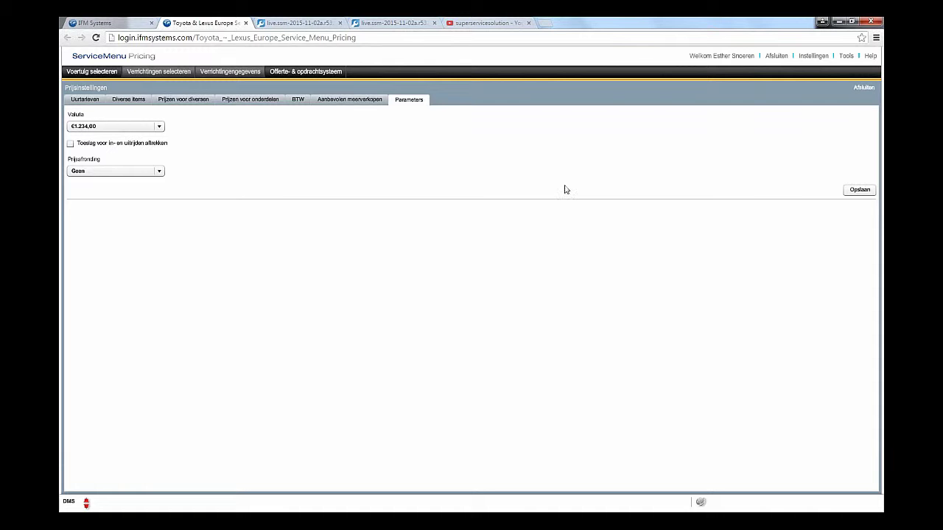
left_click(862, 89)
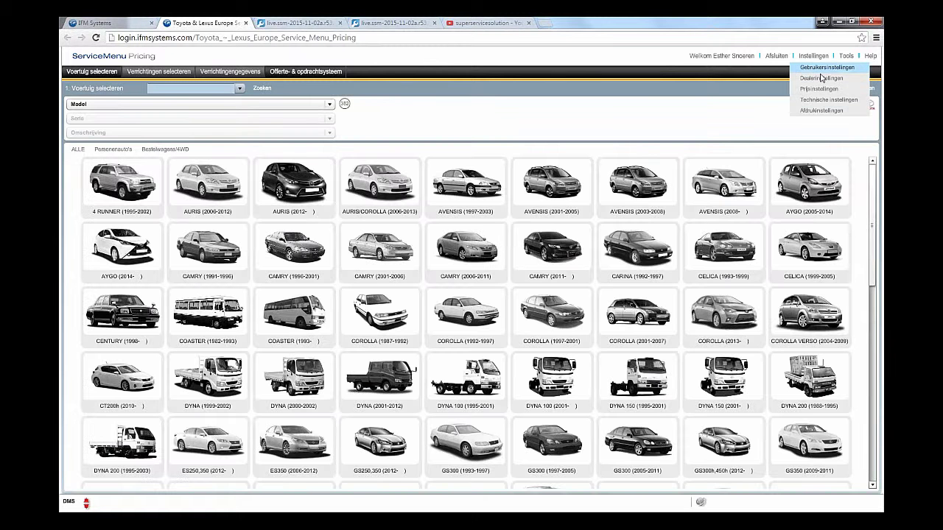
Step: Show the integration settings: DMSi integration allowed, host localhost, port 49962
left_click(833, 105)
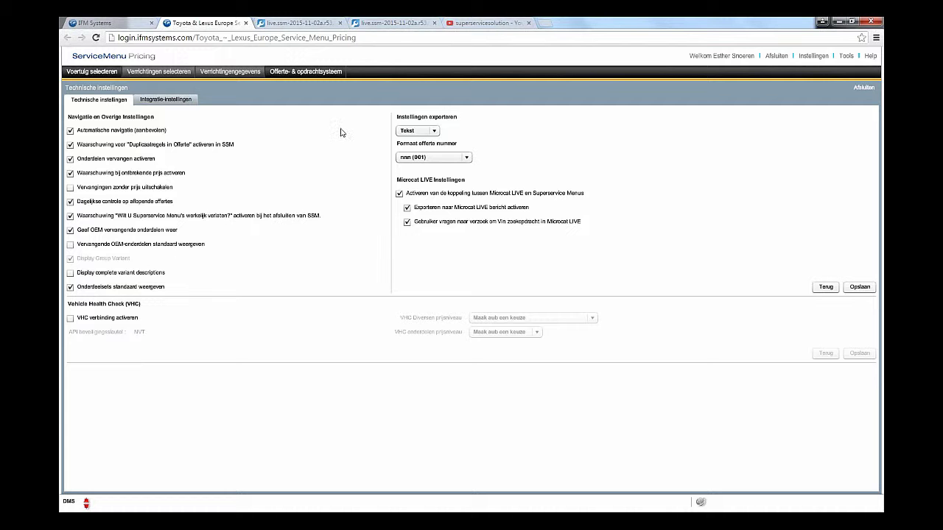
left_click(174, 104)
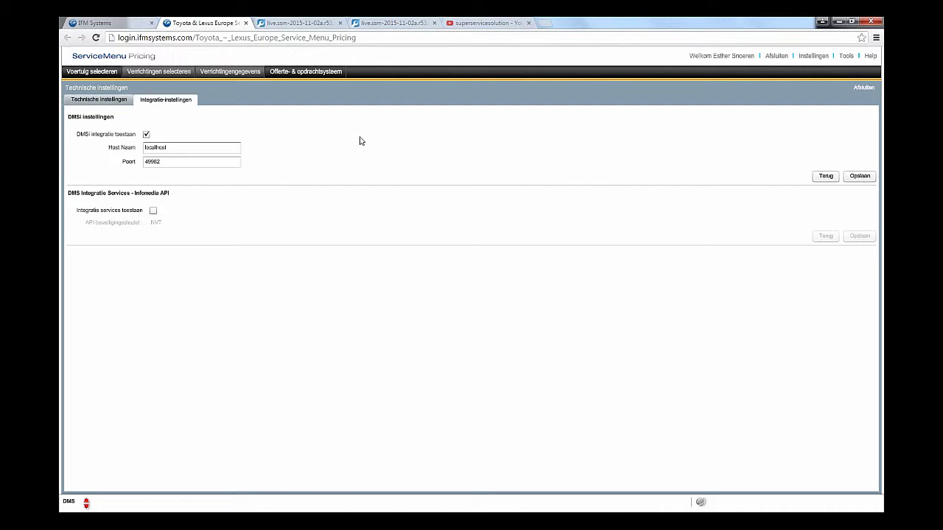
left_click(808, 64)
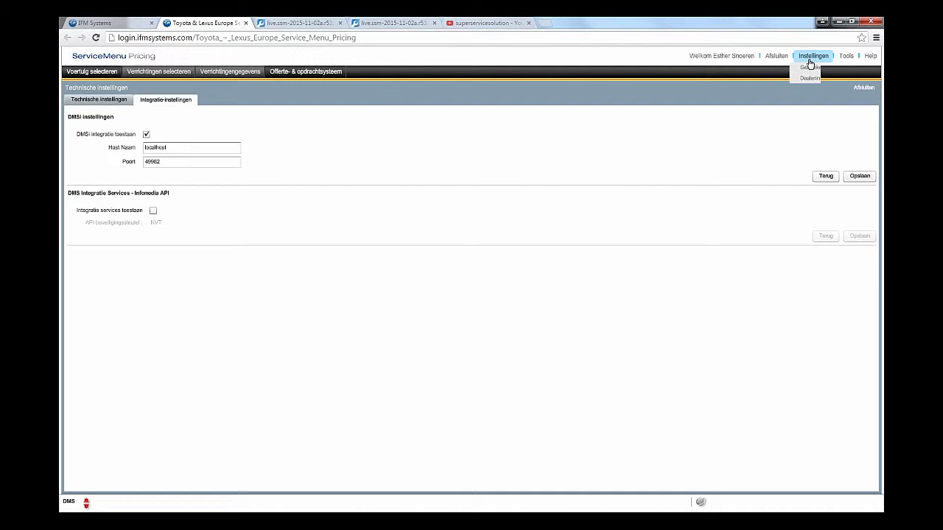
Step: Review the print settings' disclaimer and dealer footnote, then preview the quote and close it
left_click(845, 111)
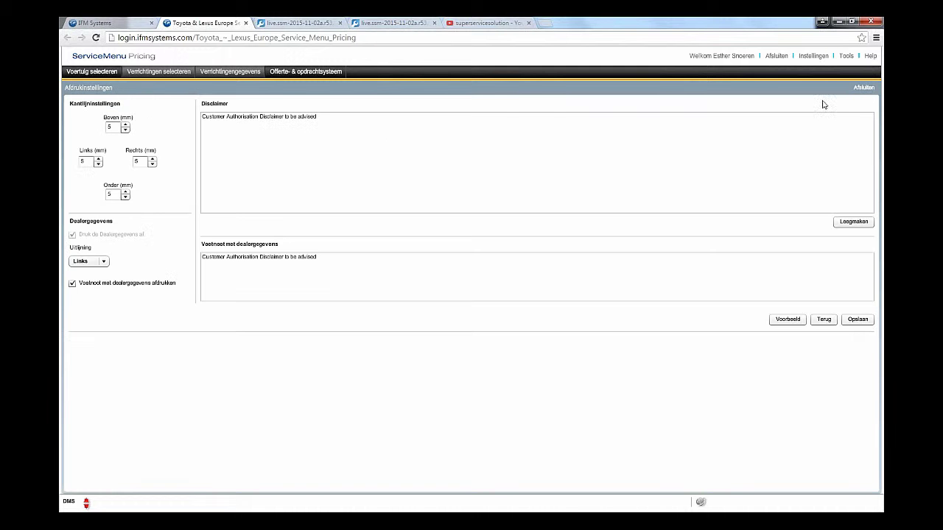
left_click(367, 124)
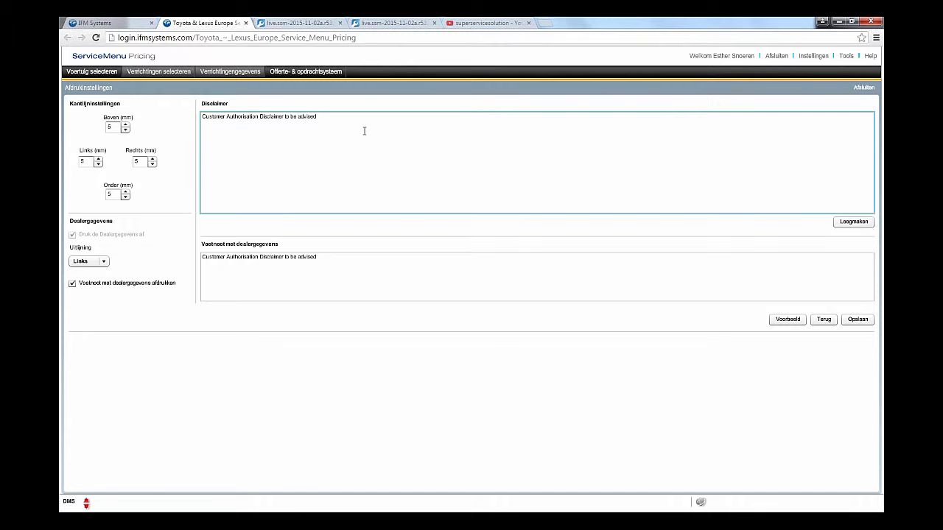
left_click(323, 265)
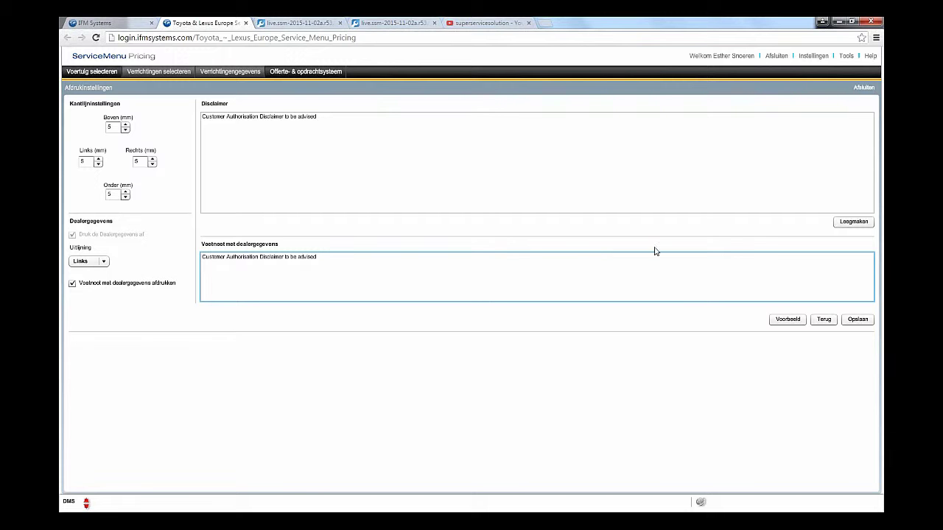
left_click(788, 321)
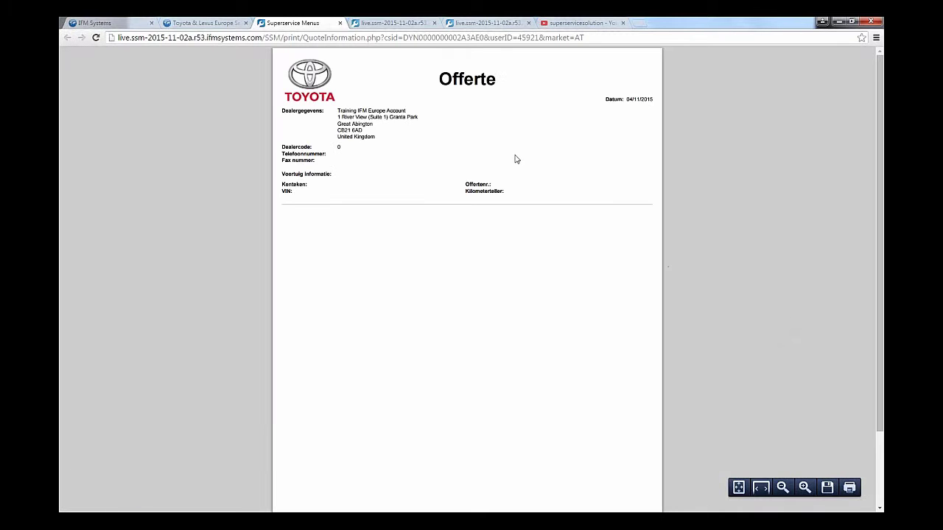
scroll(516, 162, "down", 3)
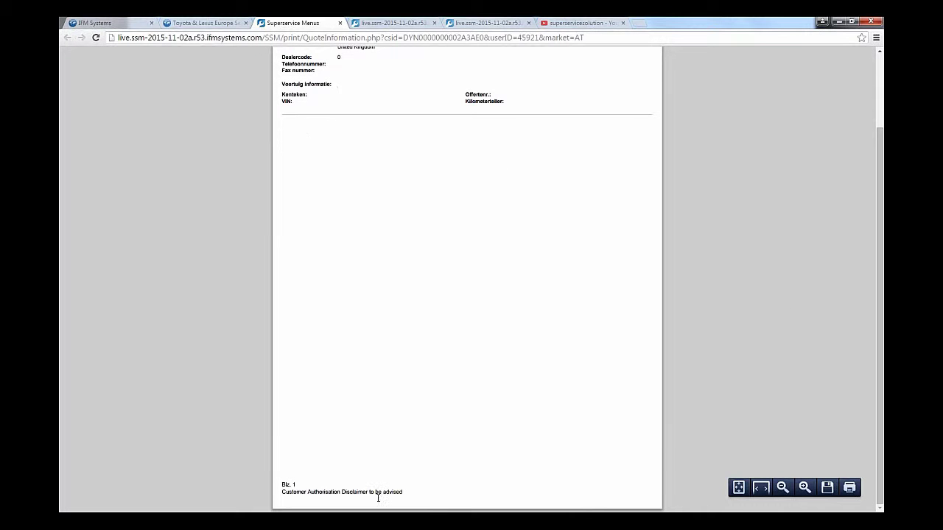
scroll(377, 490, "up", 3)
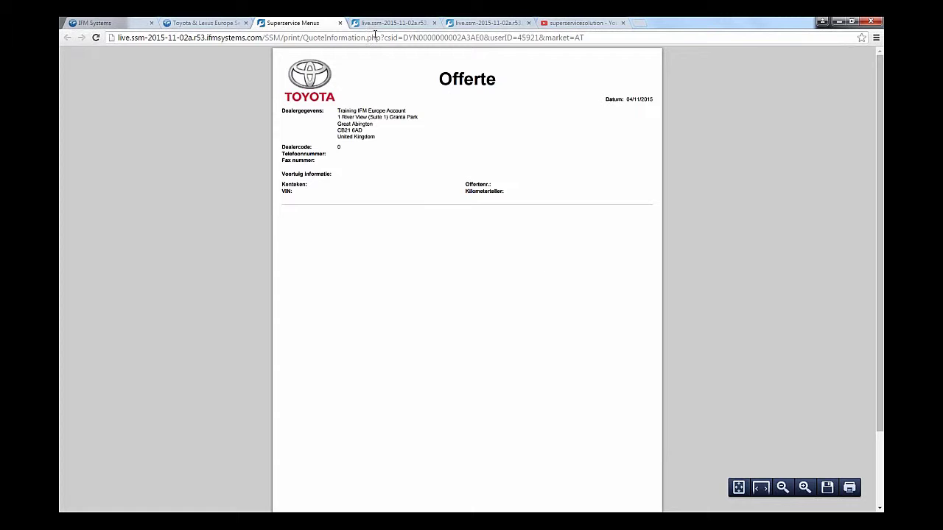
left_click(339, 23)
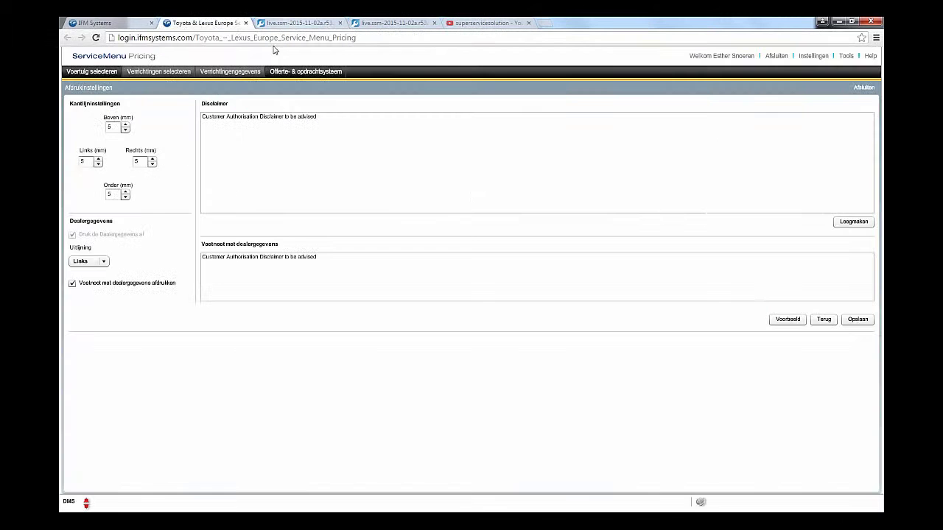
Step: Look up the vehicle by its VIN and check it is the Rav4 2.2L diesel
left_click(863, 87)
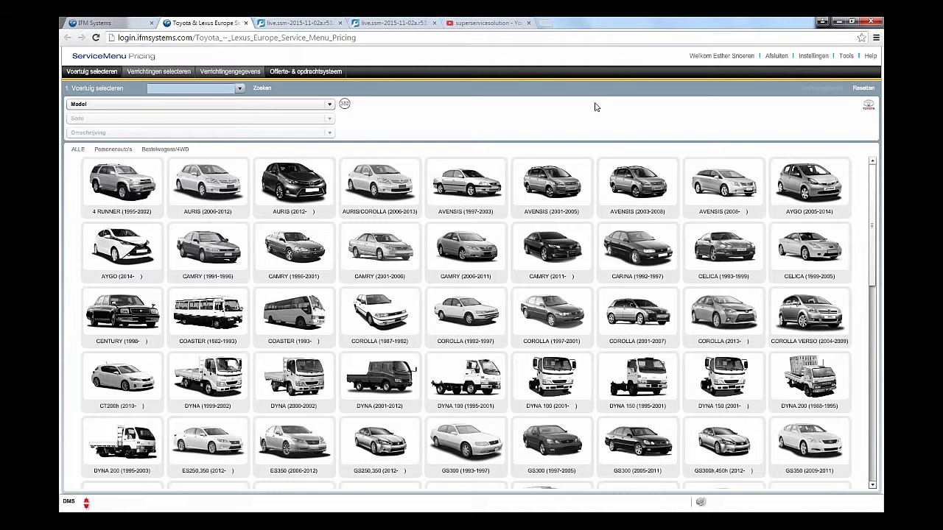
left_click(203, 89)
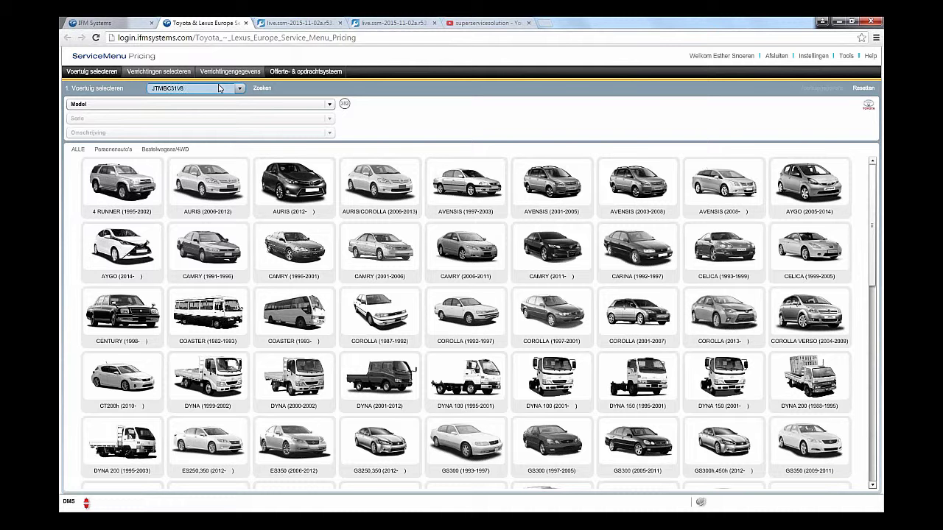
left_click(263, 88)
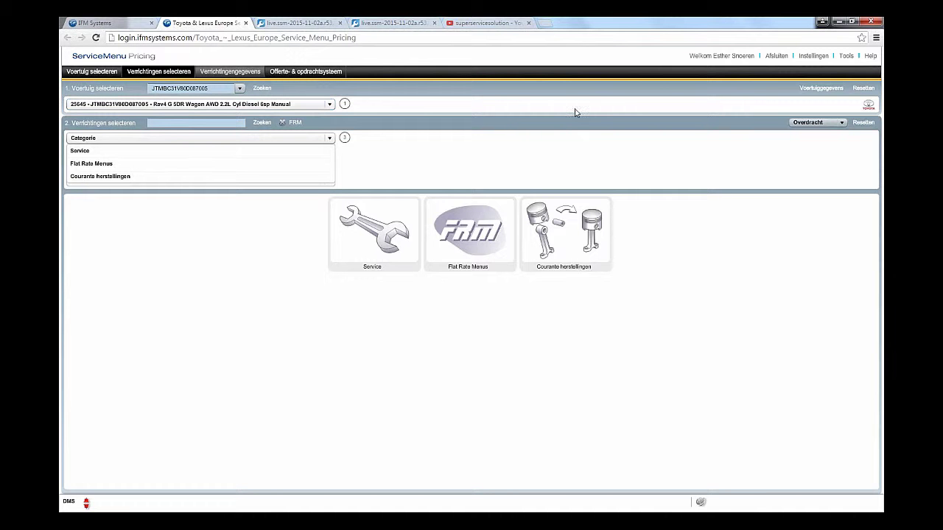
left_click(825, 94)
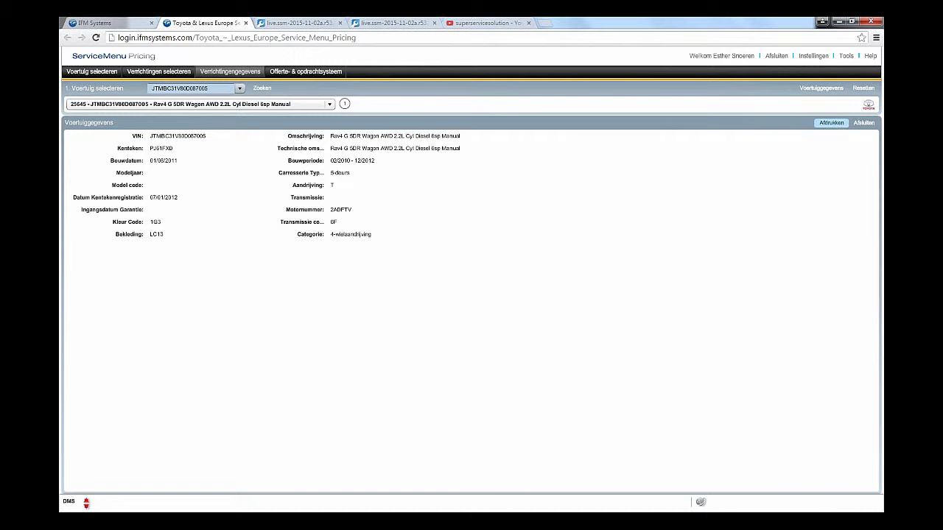
left_click(862, 124)
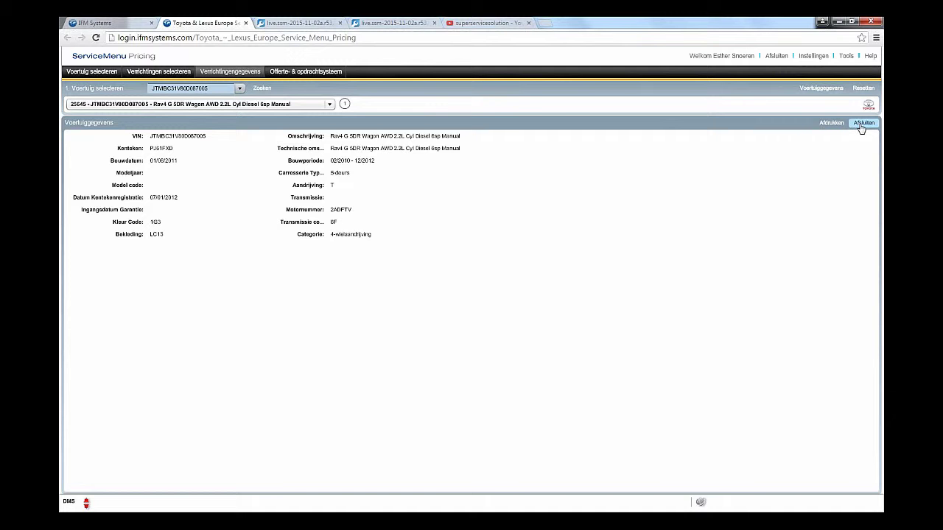
Step: Clear the vehicle, find the Rav 4 M 2.0L CVT Automatic by a partial VIN, and view its details
left_click(861, 89)
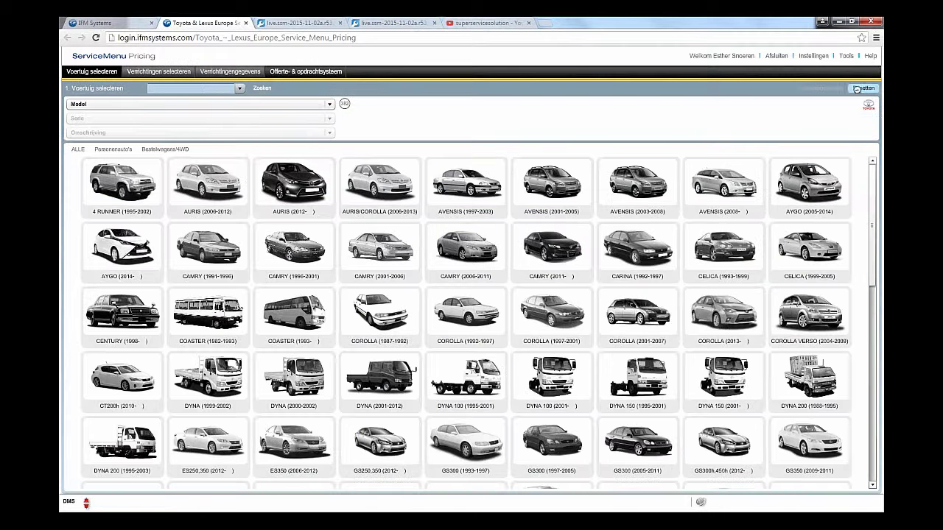
left_click(199, 89)
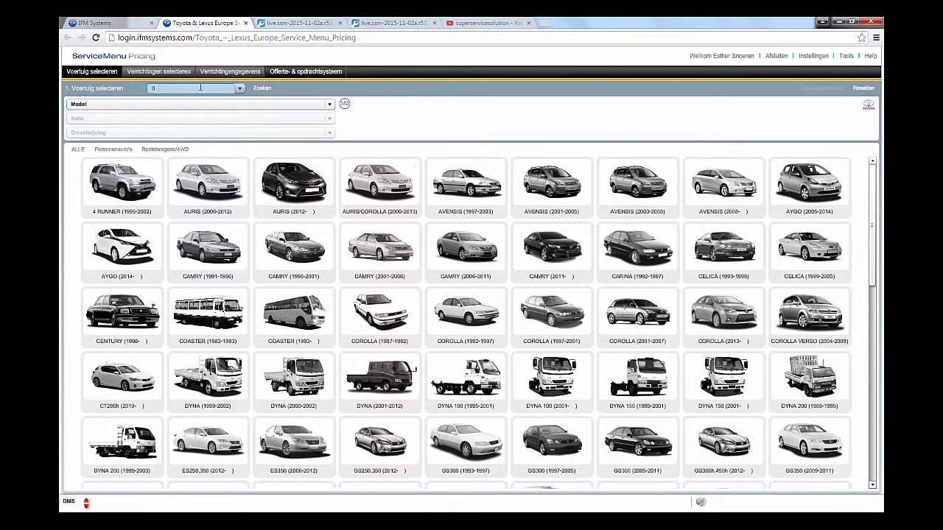
type("0D087005")
key("Return")
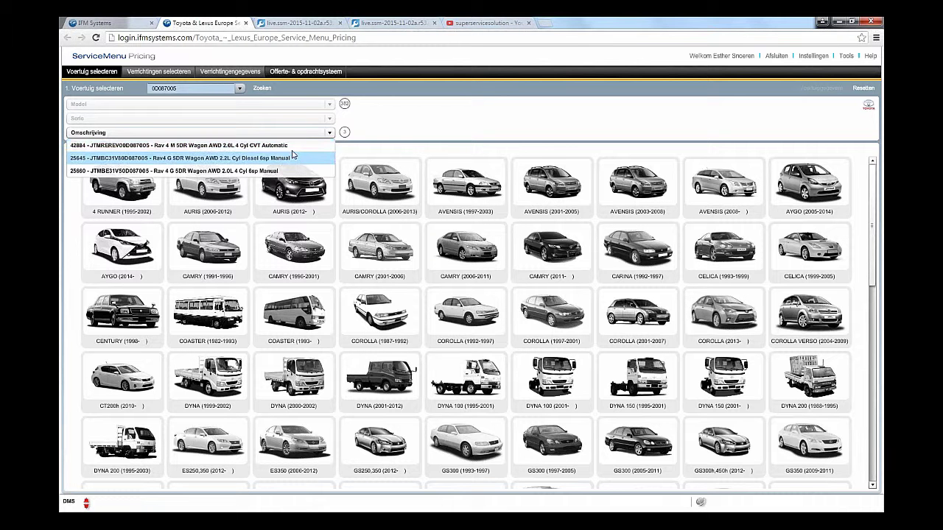
left_click(228, 147)
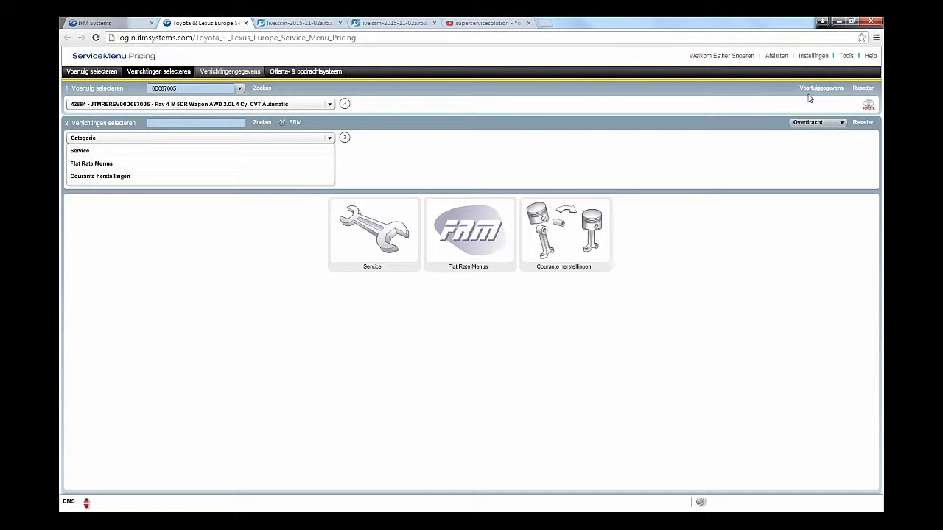
left_click(820, 88)
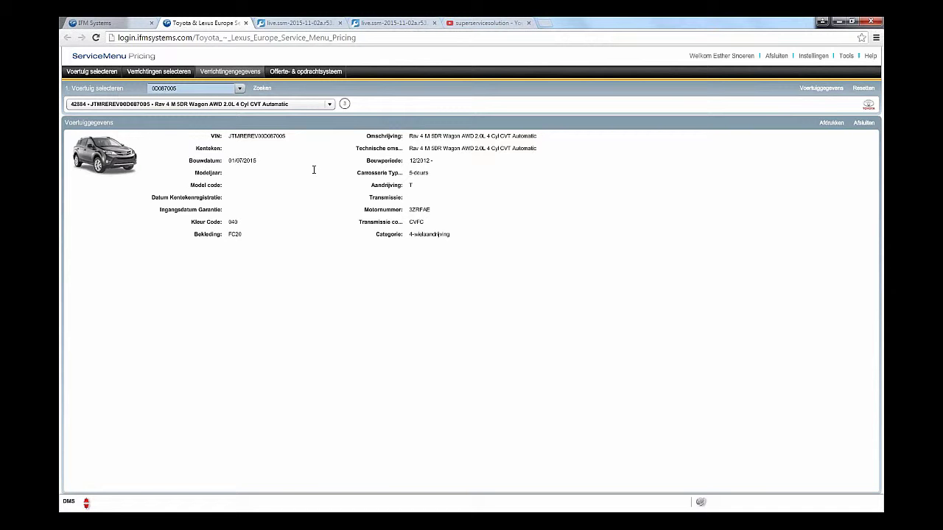
Step: Clear it, look up a vehicle by its registration number, view its details, then clear it again
left_click(859, 91)
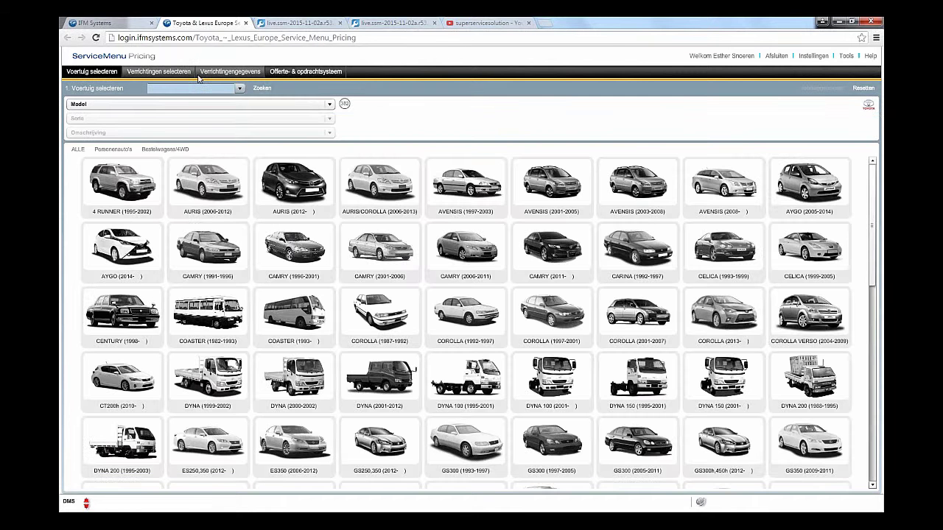
left_click(208, 89)
type("Pr")
type("81FXO")
key("Return")
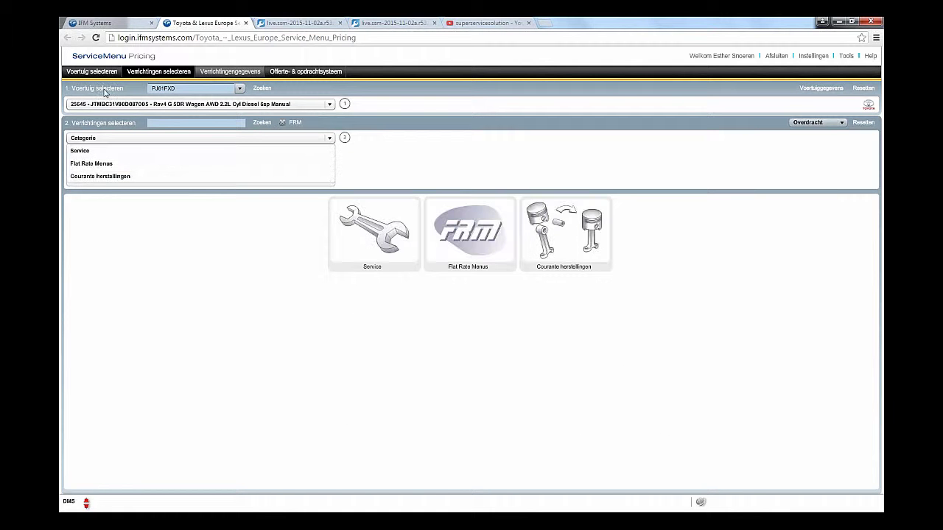
left_click(810, 89)
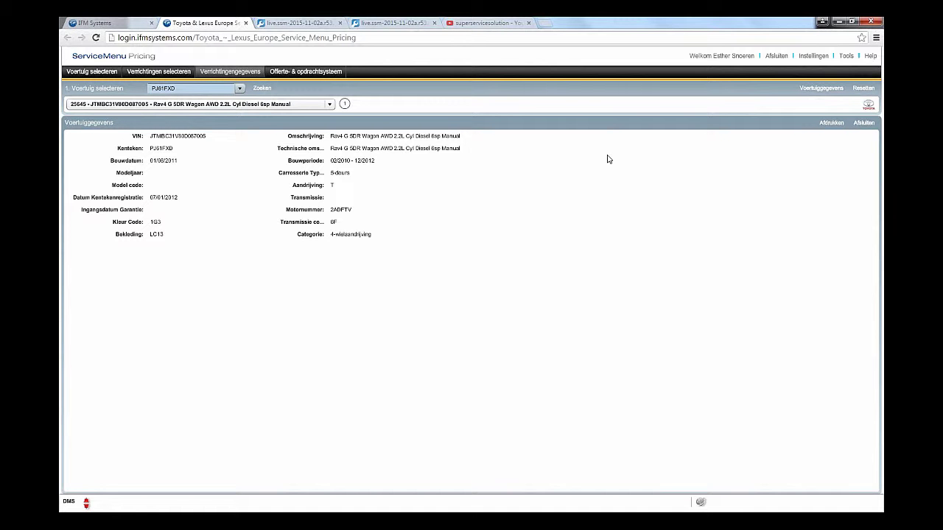
left_click(857, 90)
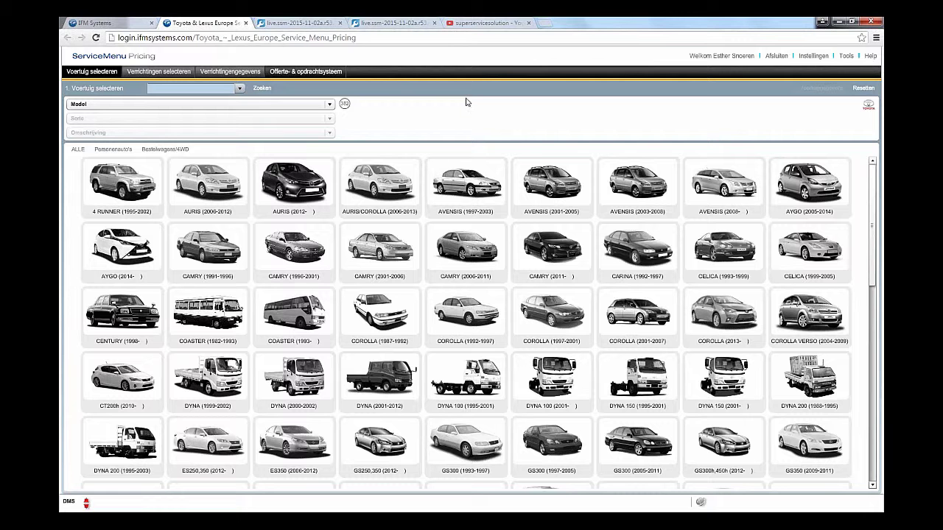
Step: Select the AURIS (2006-2012) ZWE150L HIGH hatchback 5-deurs from the model grid
left_click(216, 188)
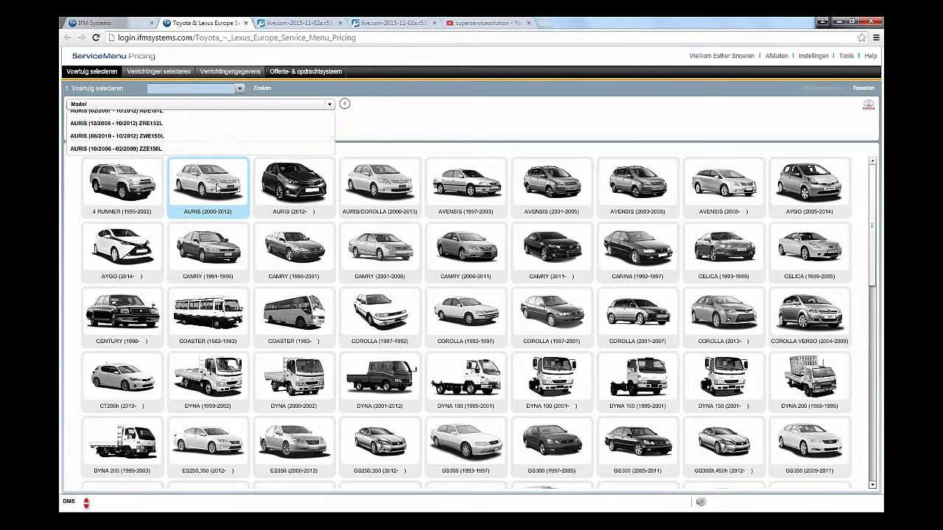
left_click(191, 143)
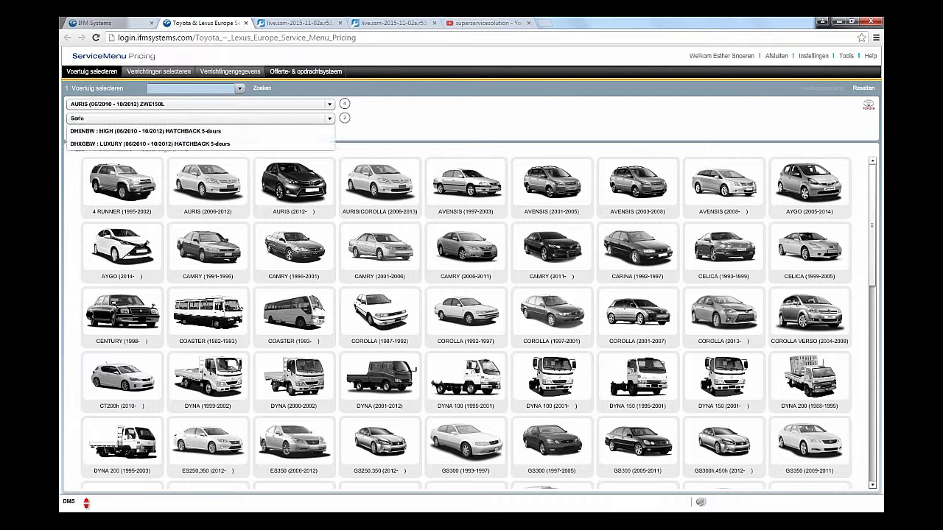
left_click(234, 135)
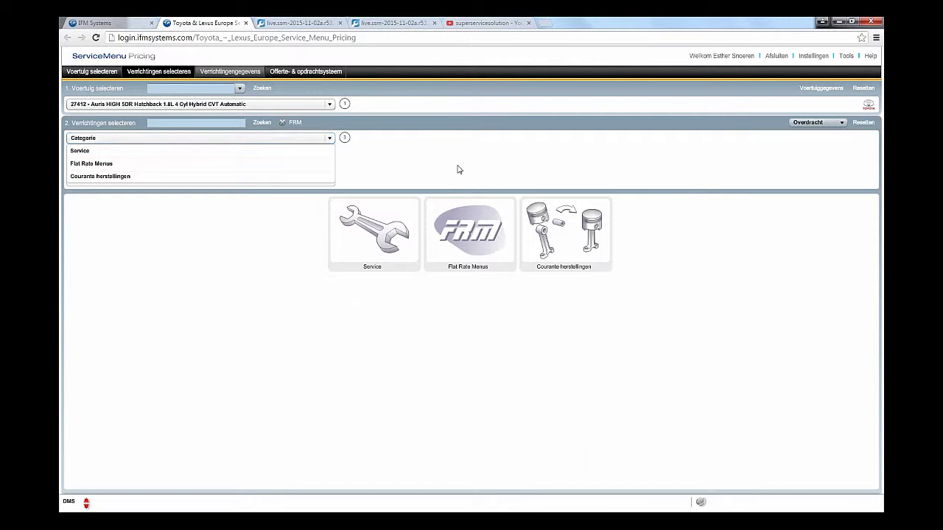
Step: Clear the Auris and reload the RAV4 2.2L diesel manual from the previously searched VIN
left_click(855, 90)
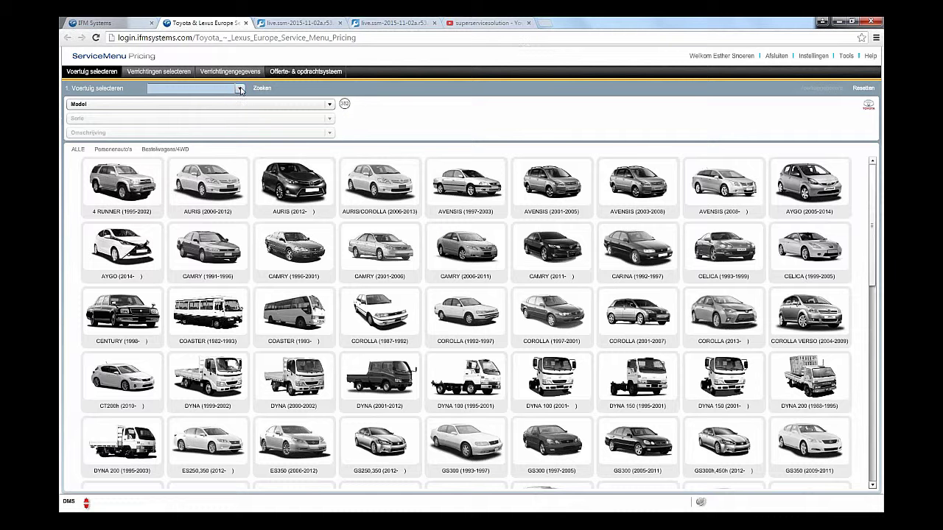
left_click(240, 88)
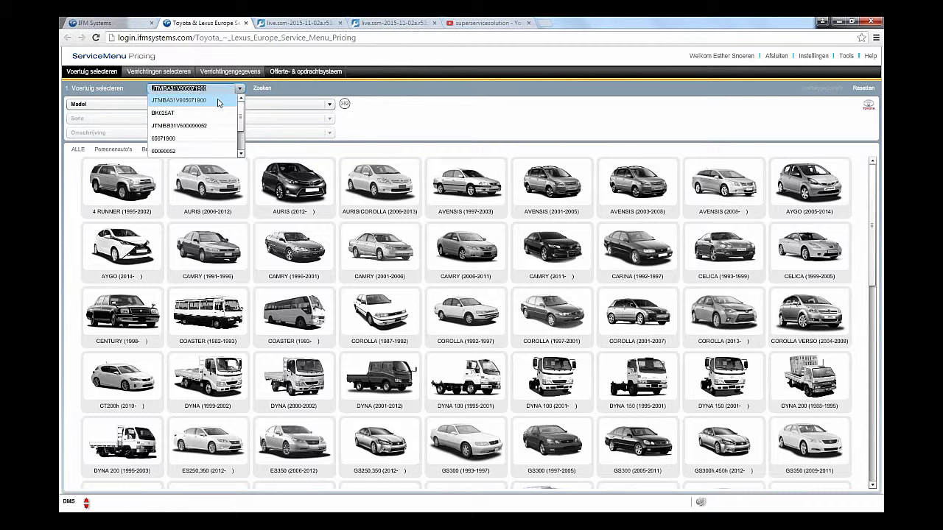
left_click(219, 100)
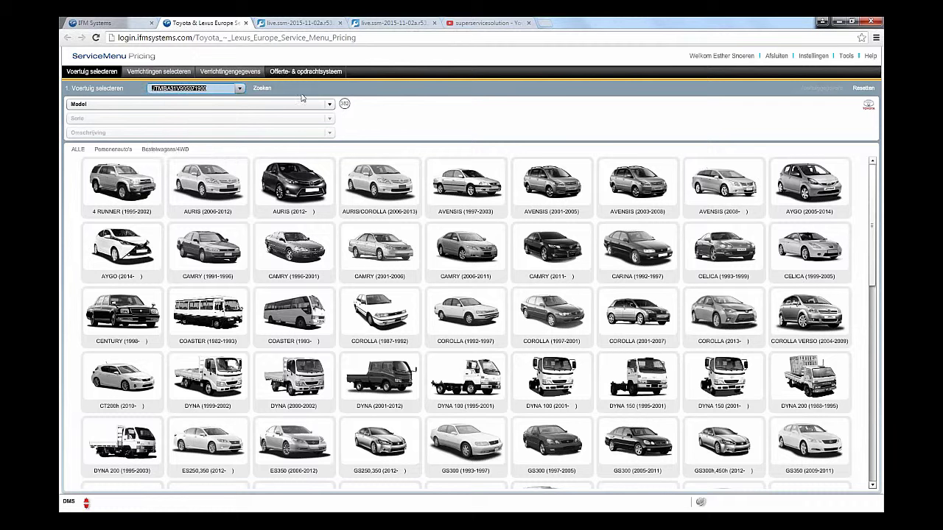
key("Return")
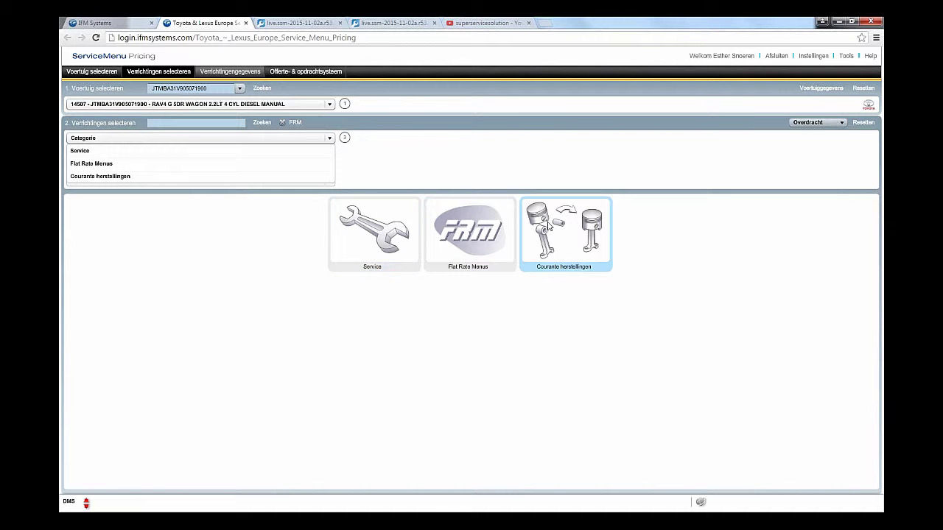
left_click(195, 152)
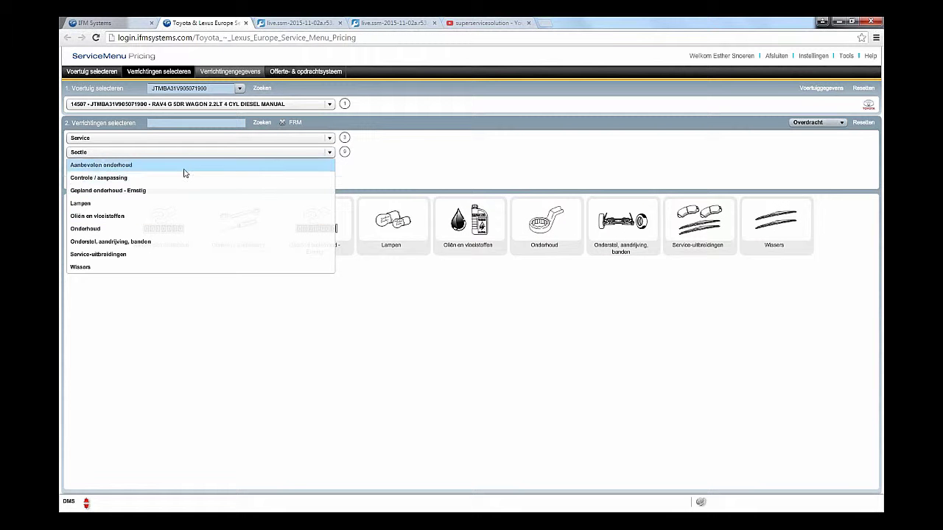
left_click(862, 122)
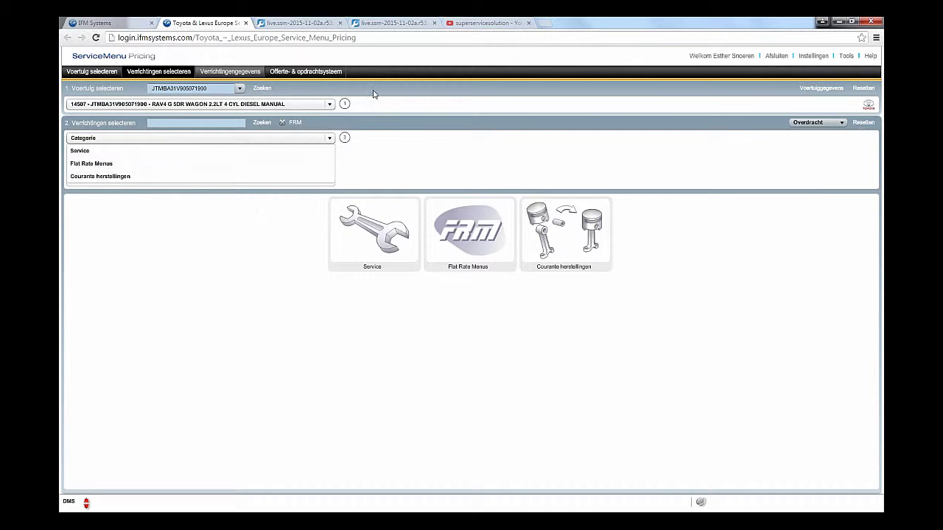
left_click(209, 122)
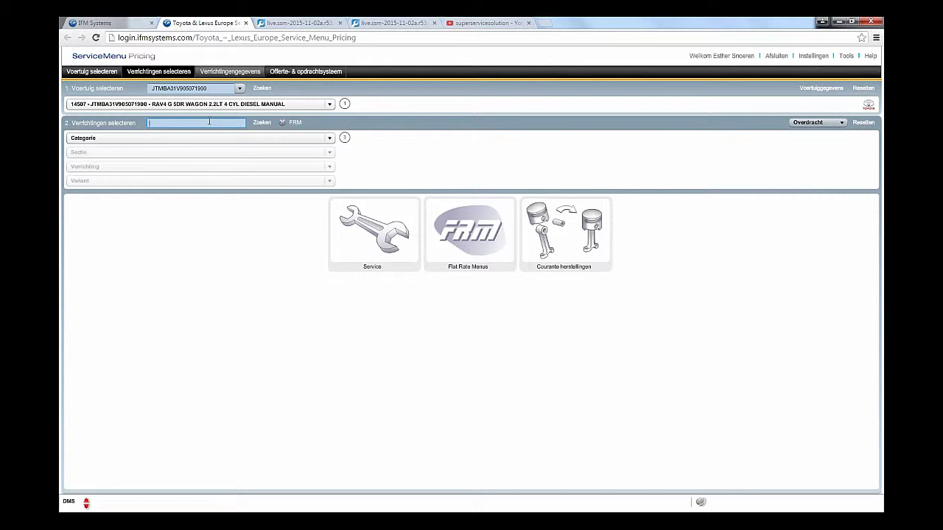
type("150011")
key("Return")
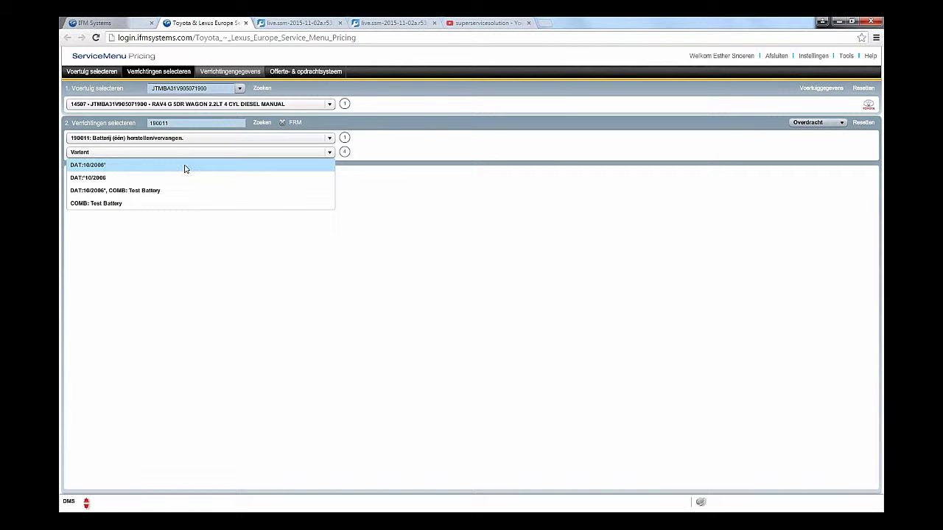
left_click(185, 166)
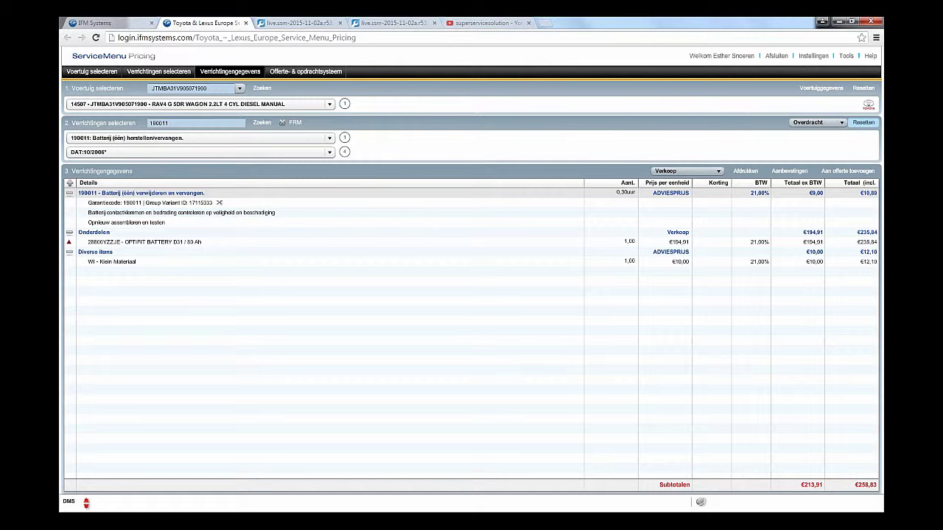
left_click(863, 122)
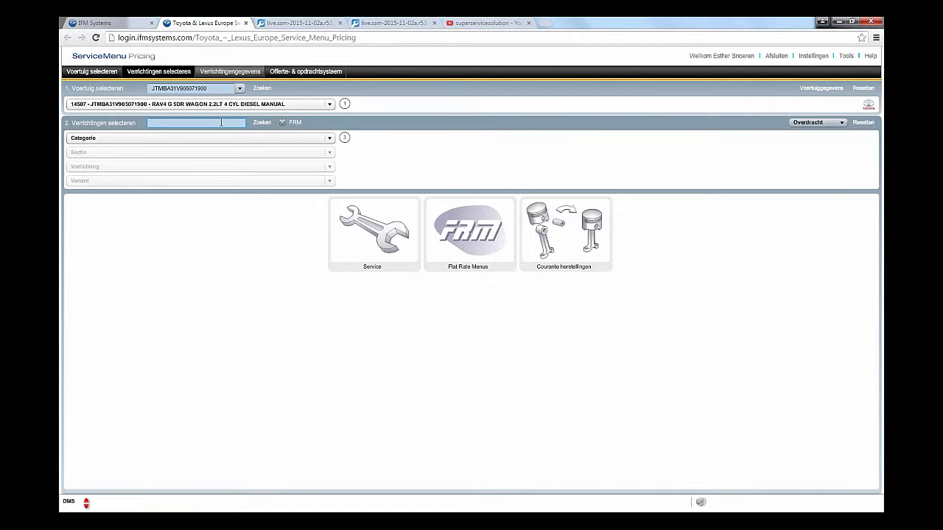
type("0446542190")
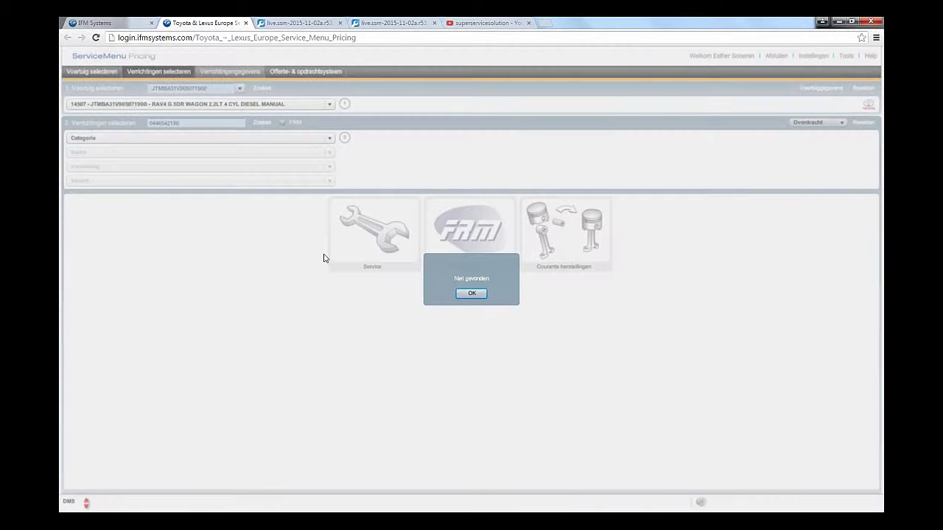
left_click(472, 293)
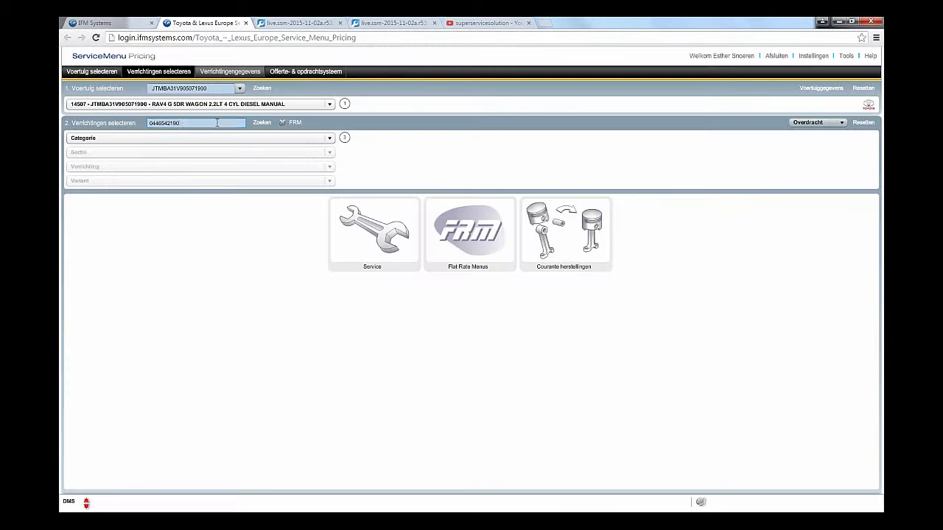
key("BackSpace")
type("0446542190")
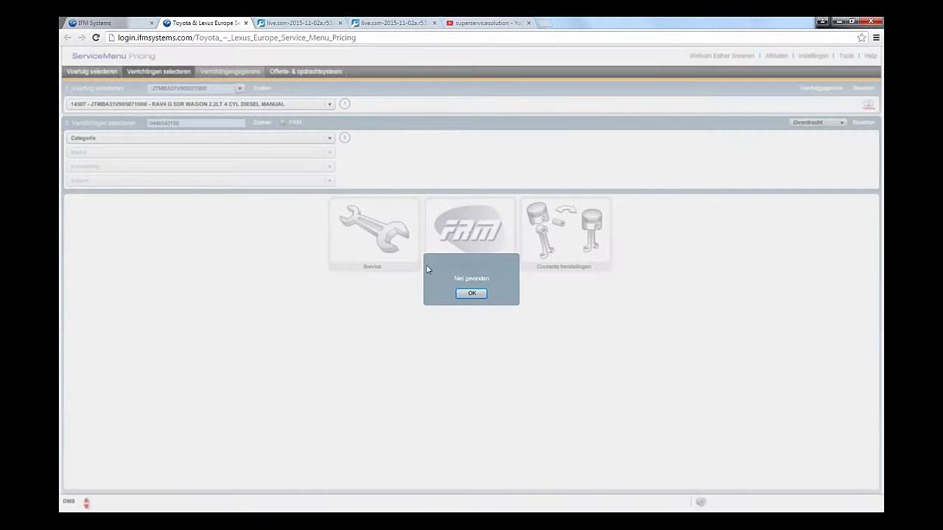
left_click(471, 293)
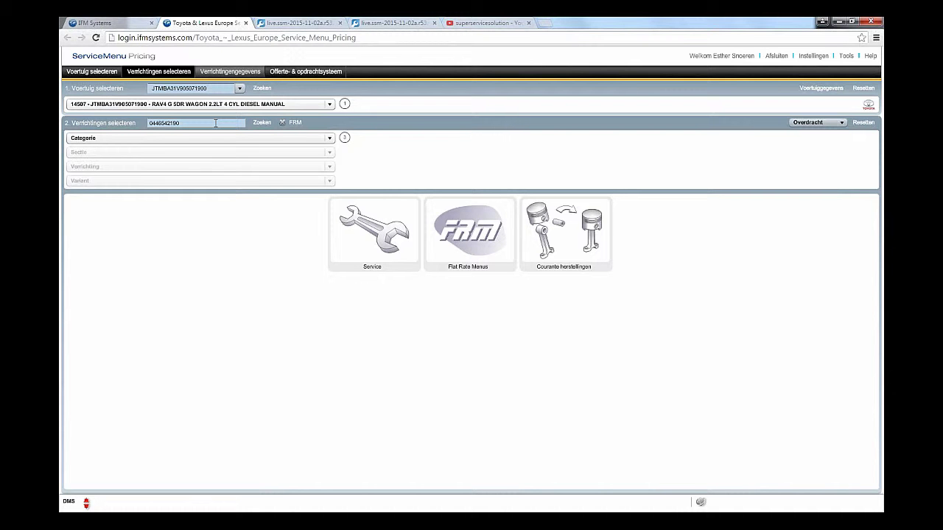
Step: Search operation 002019 and price its Basisverrichting variant, closing the recommendations overview
left_click_drag(197, 123, 147, 123)
left_click(861, 122)
key("Return")
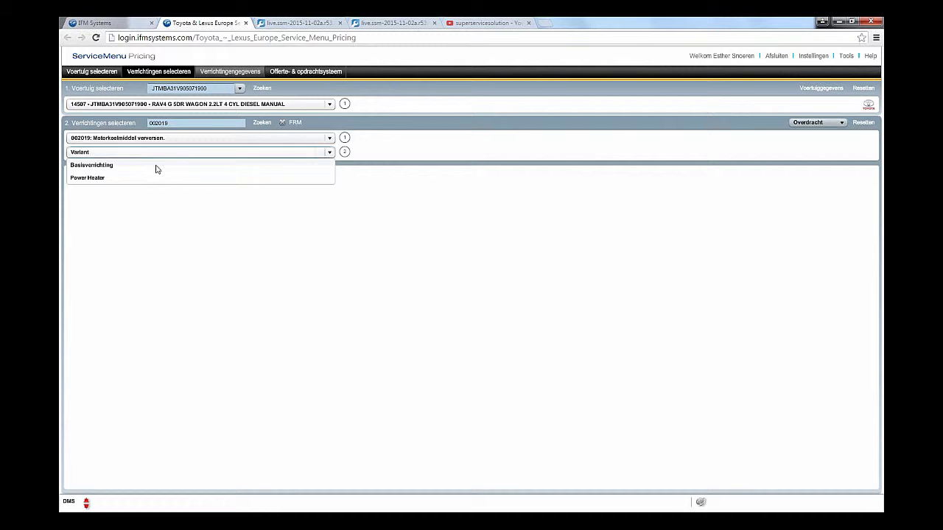
left_click(156, 166)
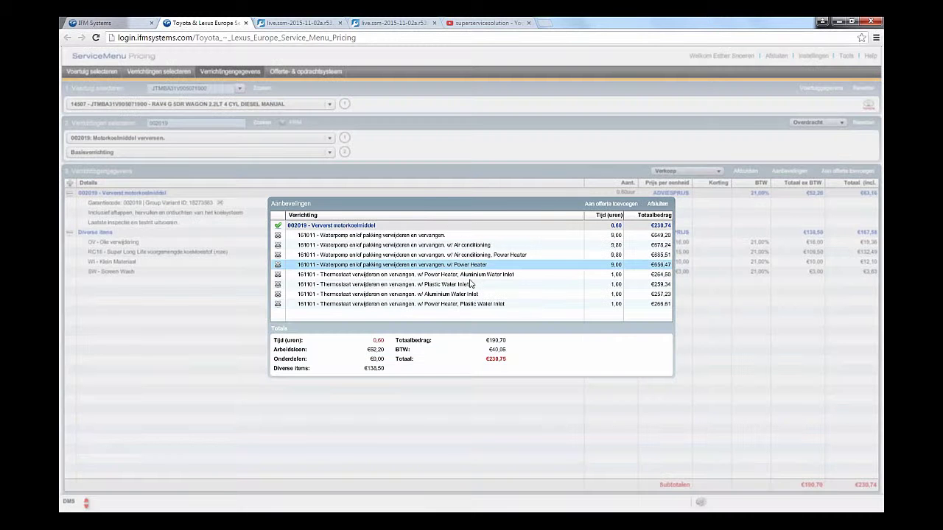
left_click(652, 206)
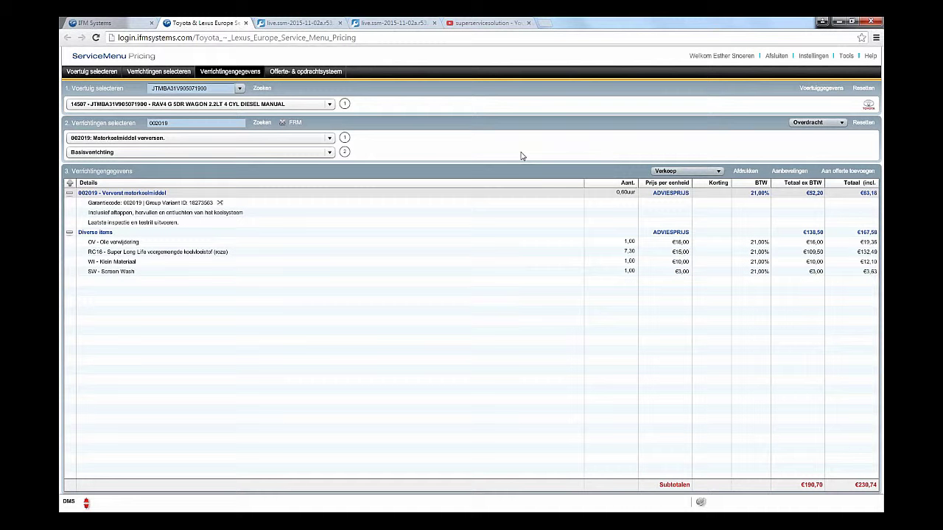
Step: Clear the coolant job, search KOPPELING with FRM times included, browse the results, then clear the search
left_click(863, 123)
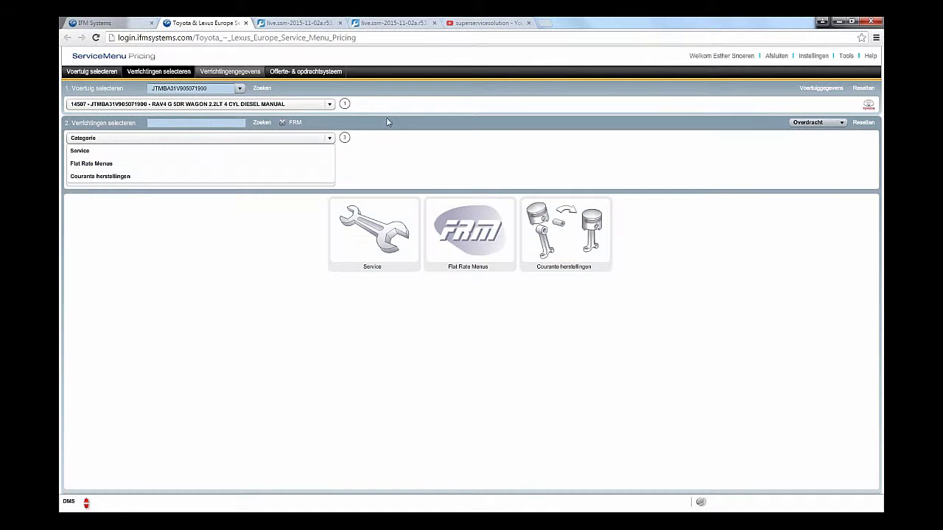
left_click(197, 122)
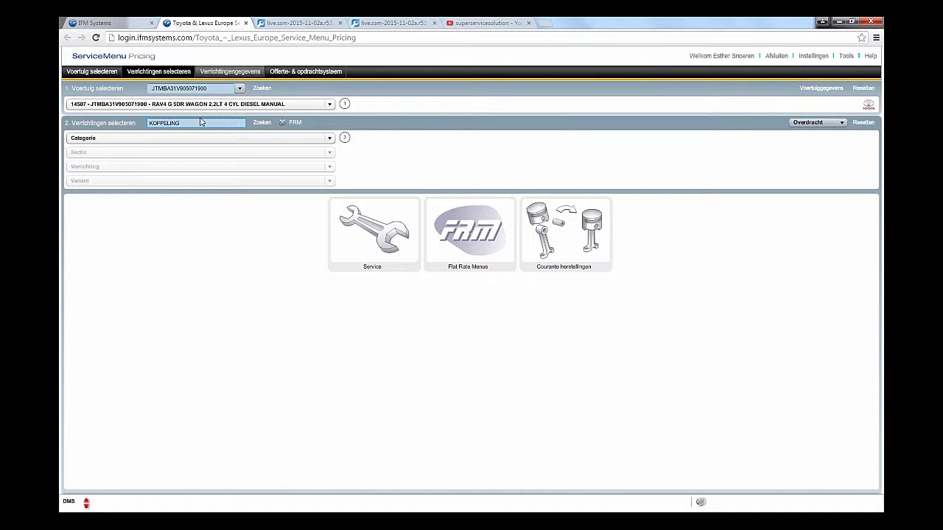
key("Return")
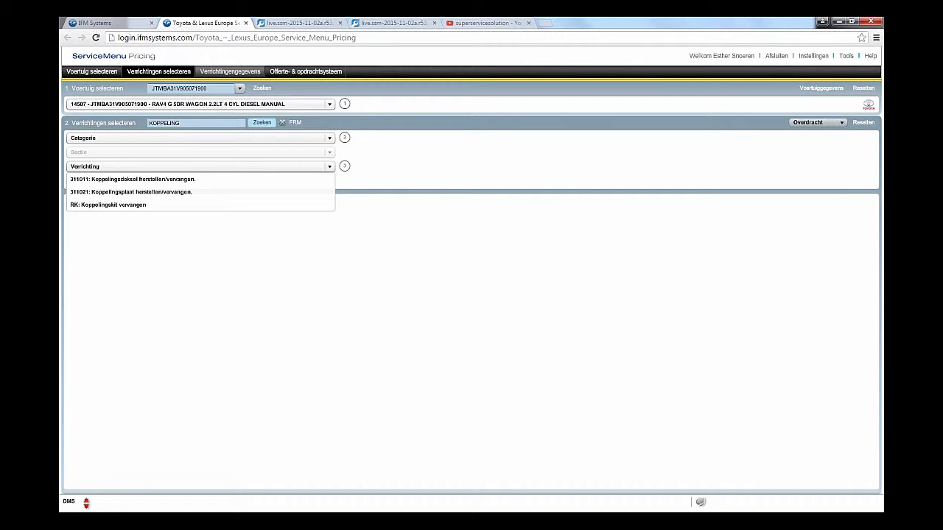
left_click(283, 125)
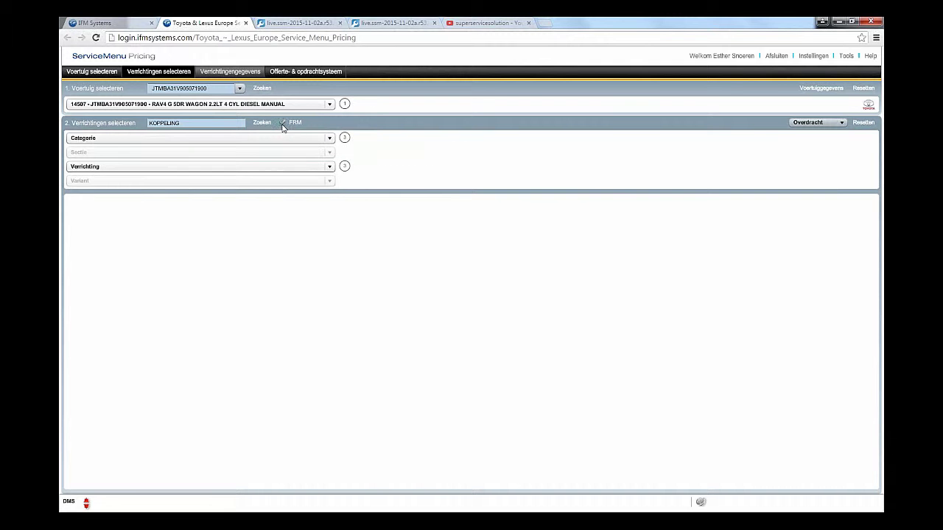
left_click(265, 126)
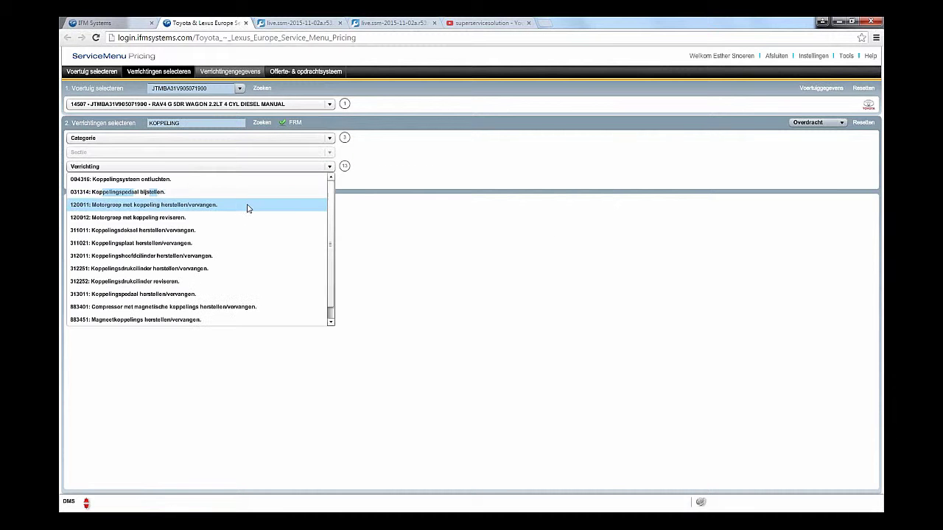
scroll(247, 213, "down", 1)
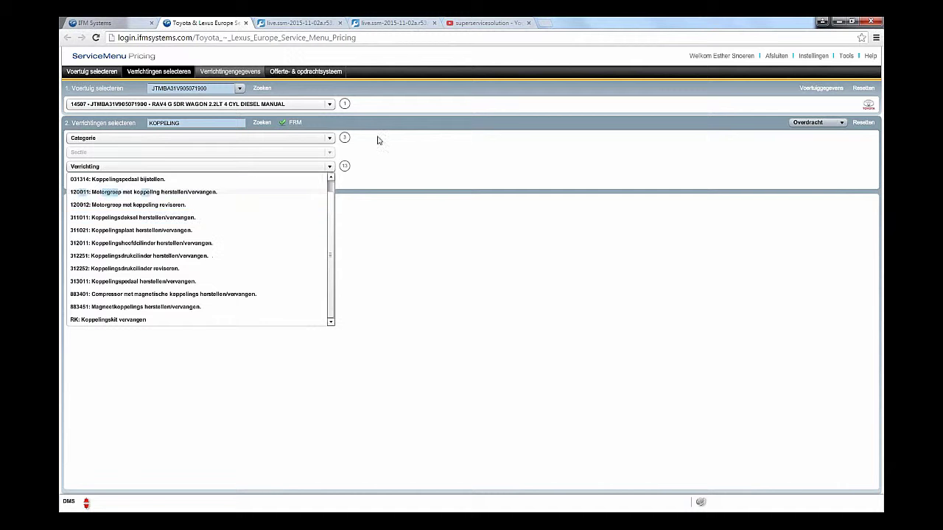
left_click(860, 123)
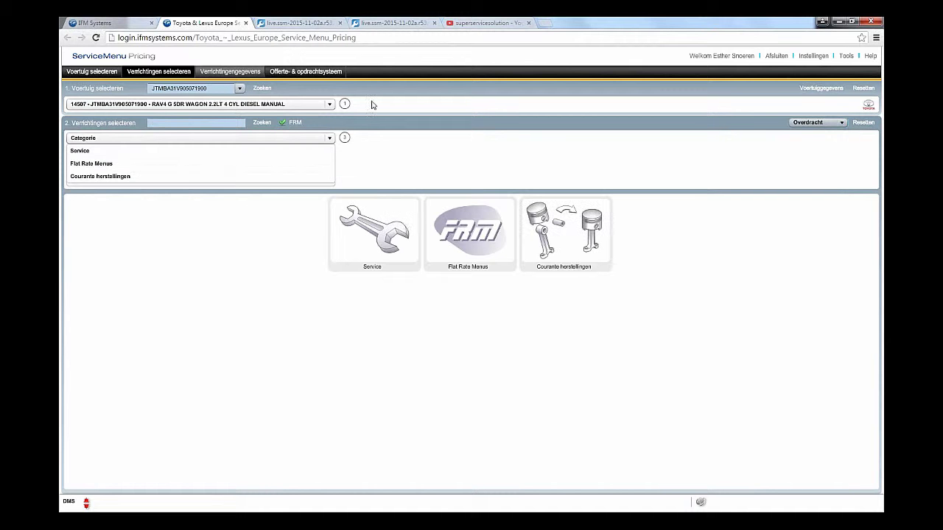
Step: Price the Jaar 1 - 15.000 km OMMS oil-and-filter service, adding the water pump with Air conditioning recommendation
left_click(372, 229)
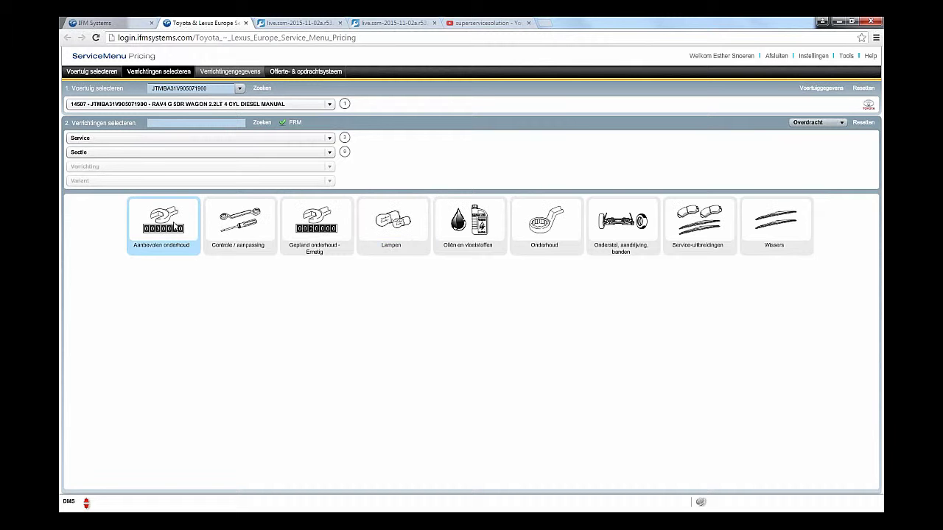
left_click(175, 227)
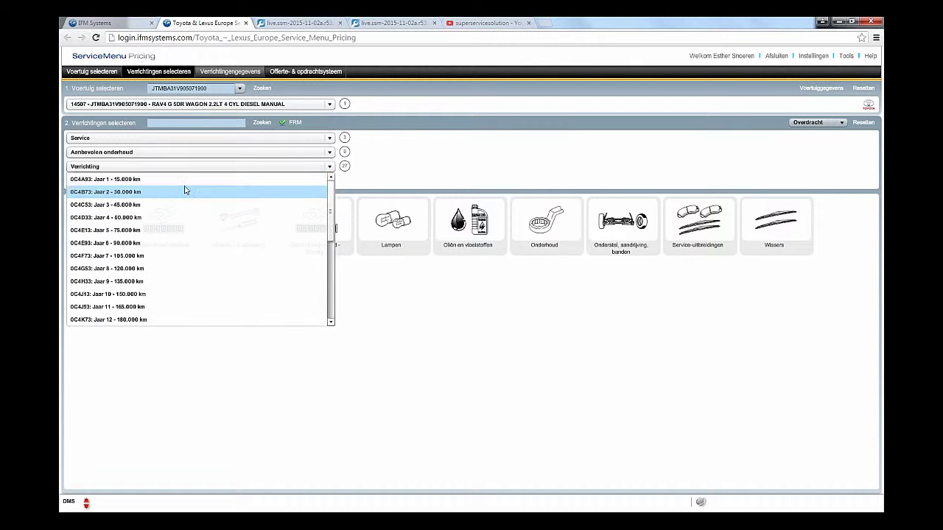
left_click(182, 182)
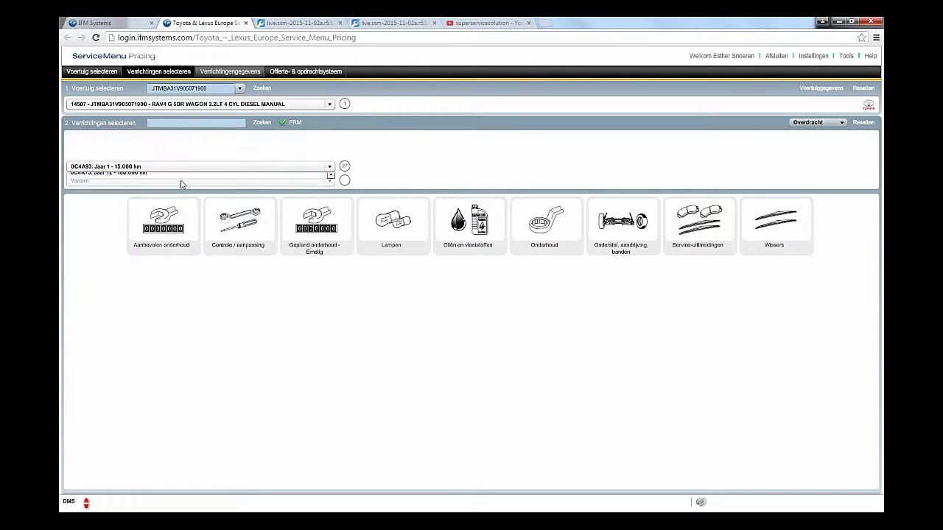
left_click(177, 167)
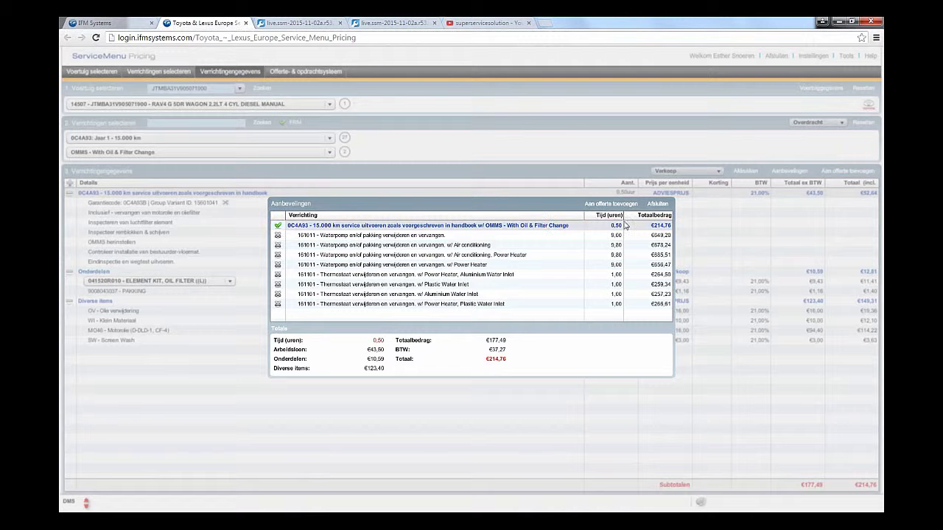
left_click(277, 245)
left_click(658, 204)
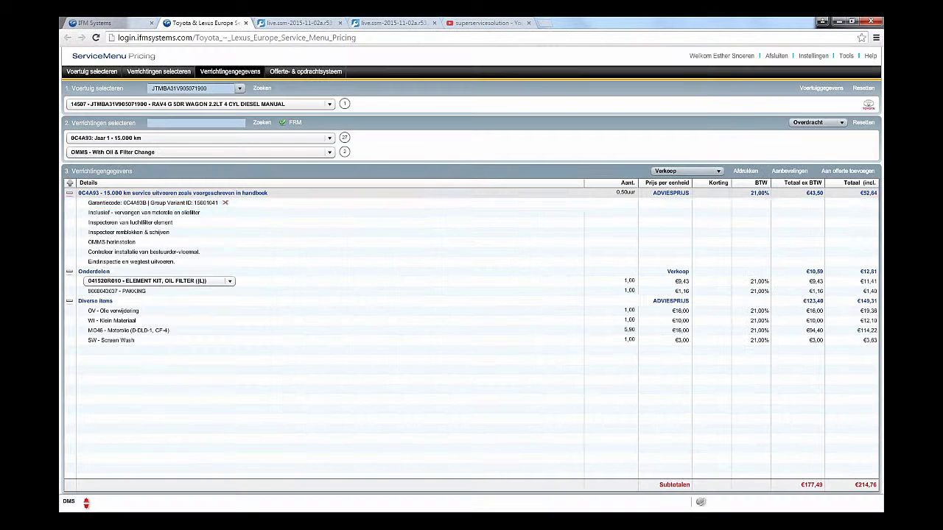
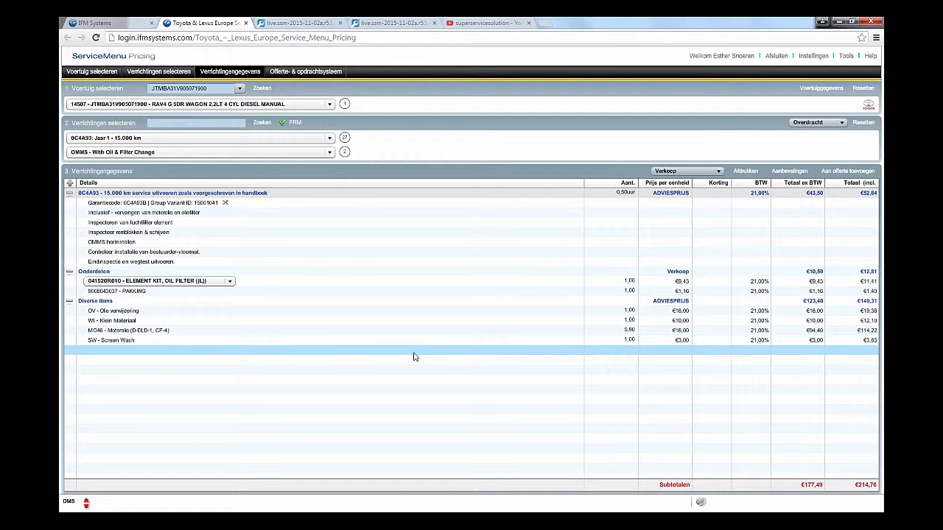
Step: Keep the 041520R010 oil filter kit and try VIP2 pricing before returning to Verkoop
left_click(229, 281)
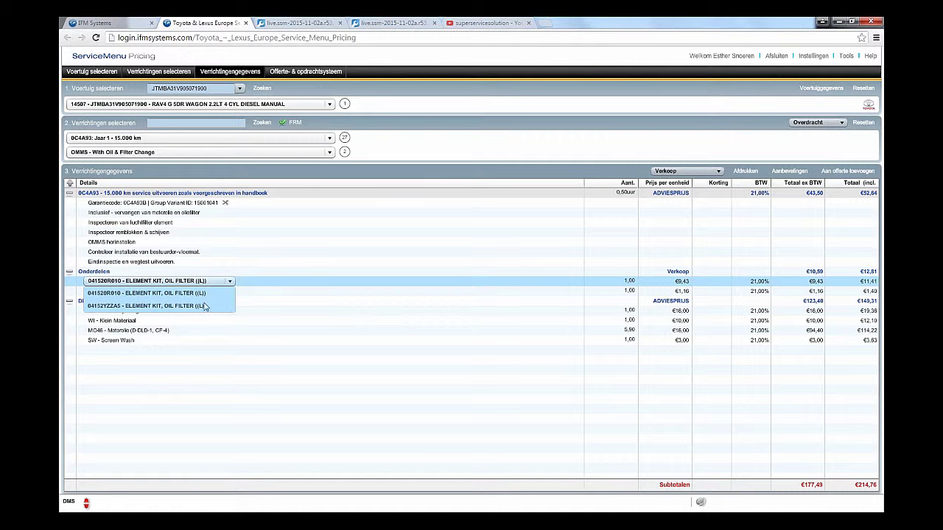
left_click(231, 284)
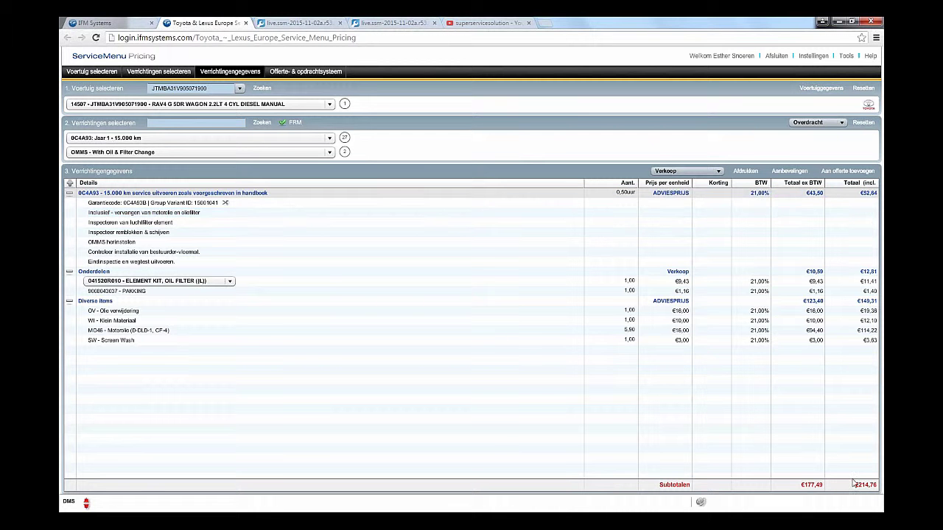
left_click(718, 171)
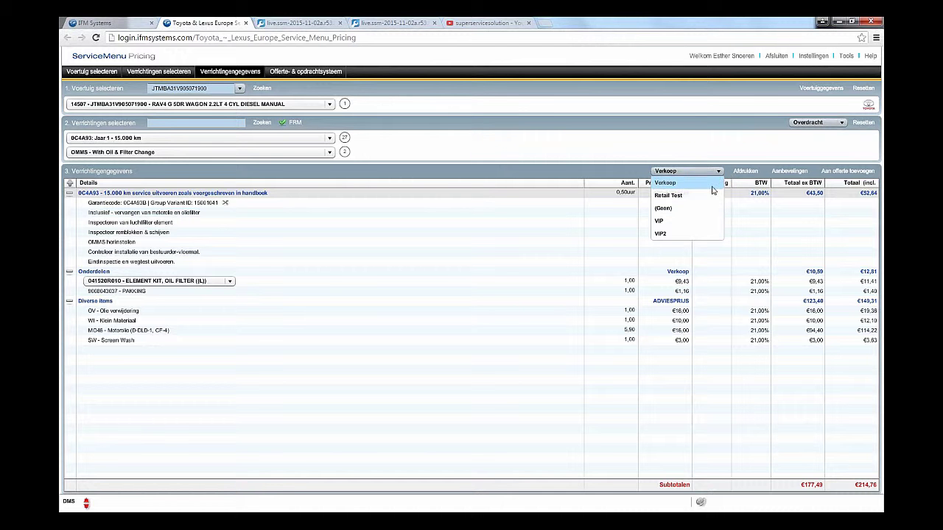
left_click(685, 234)
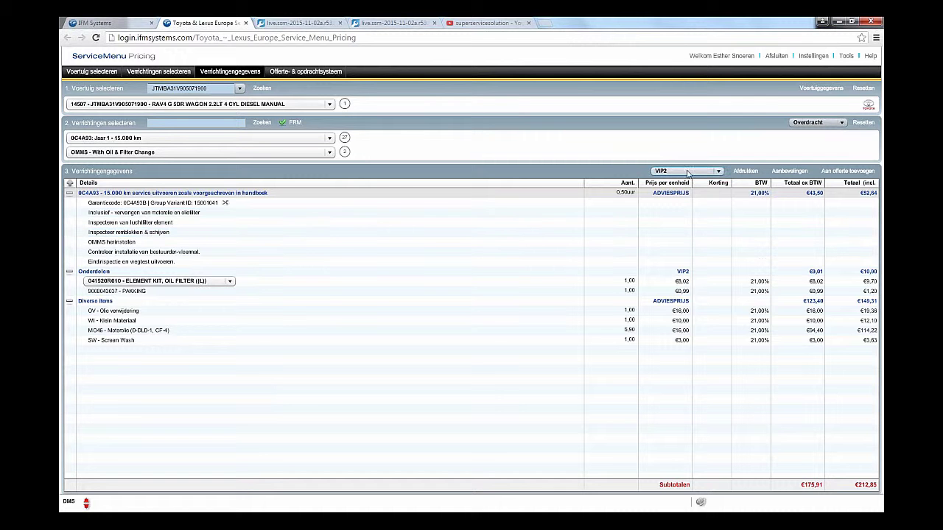
left_click(718, 175)
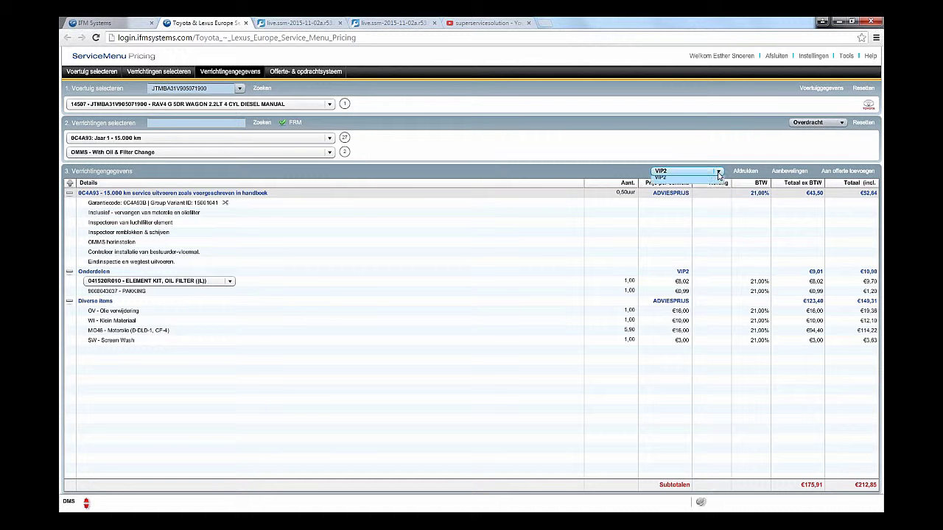
left_click(712, 186)
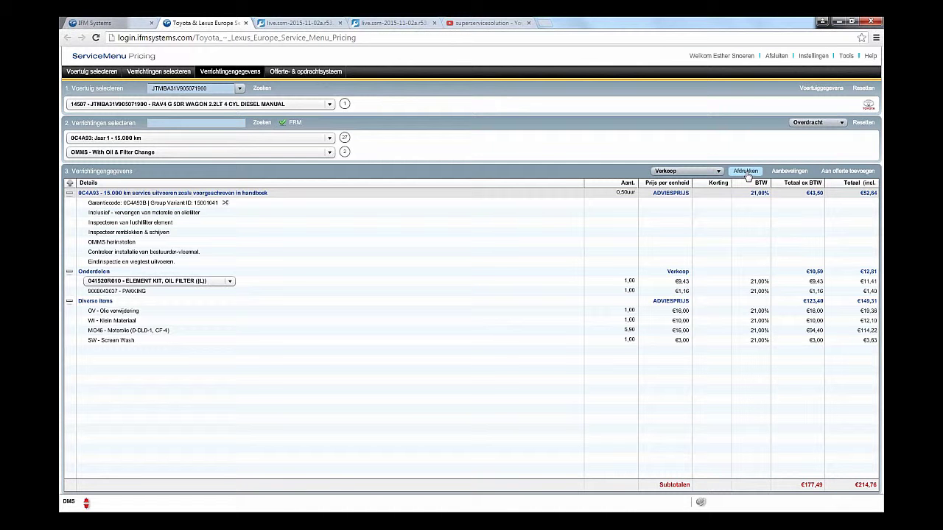
Step: Print as a work order with mileage 15000, leaving the pick-up time unset
left_click(745, 172)
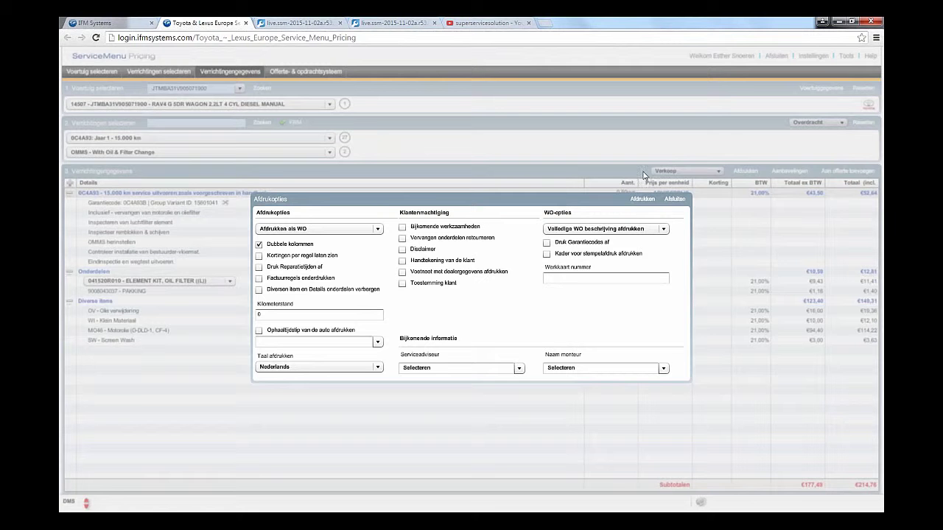
left_click(378, 230)
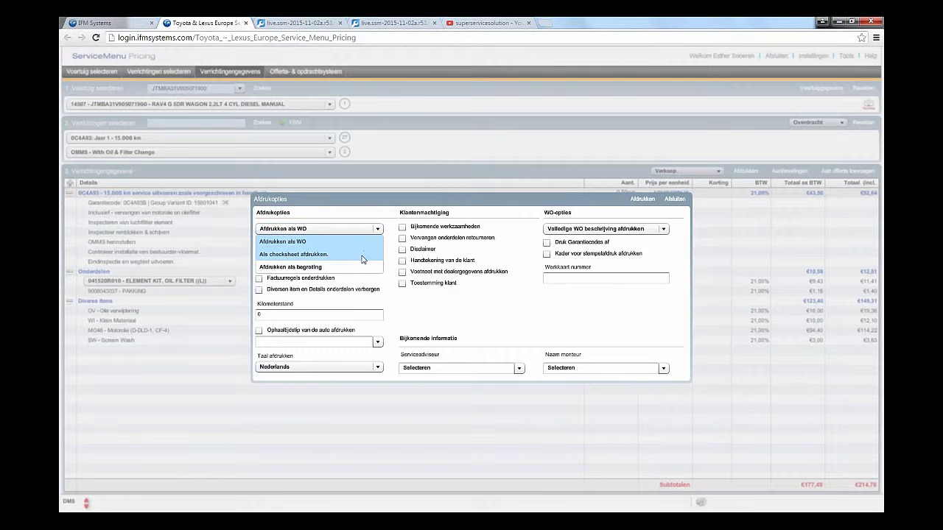
left_click(366, 208)
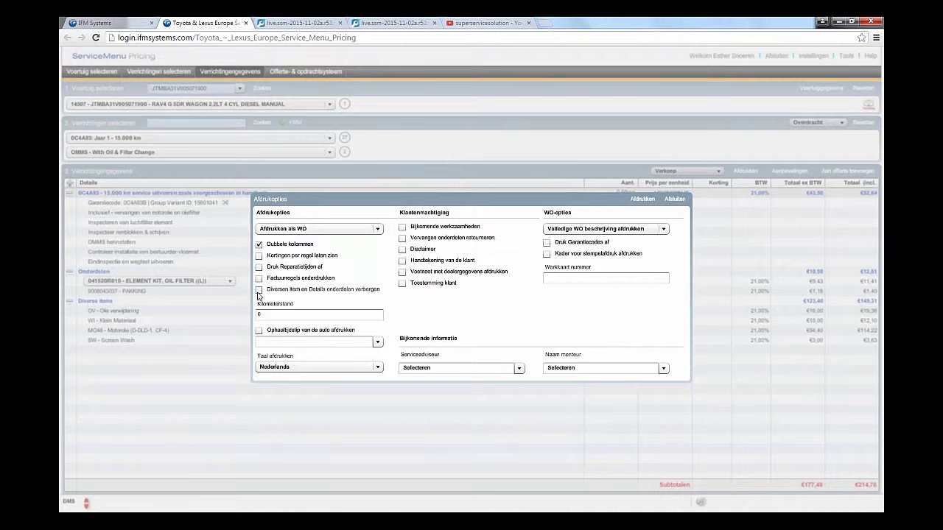
left_click(281, 317)
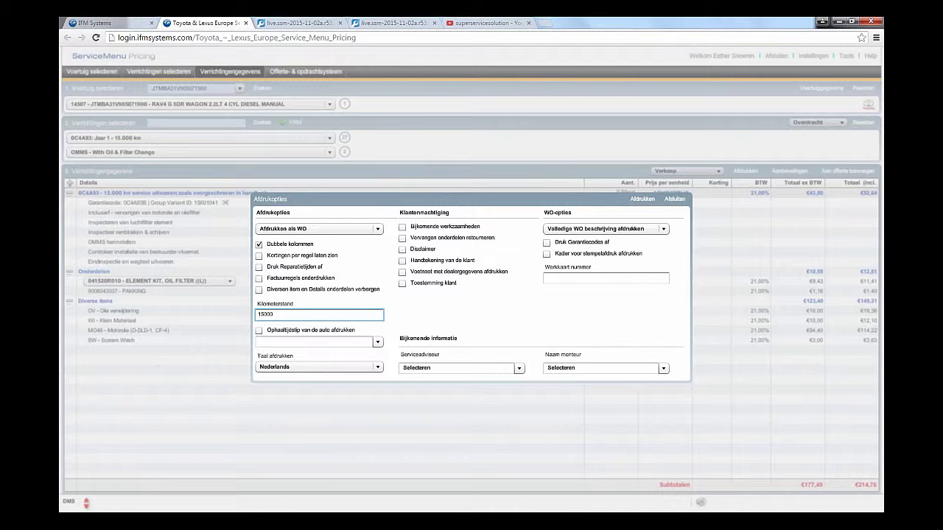
left_click(378, 343)
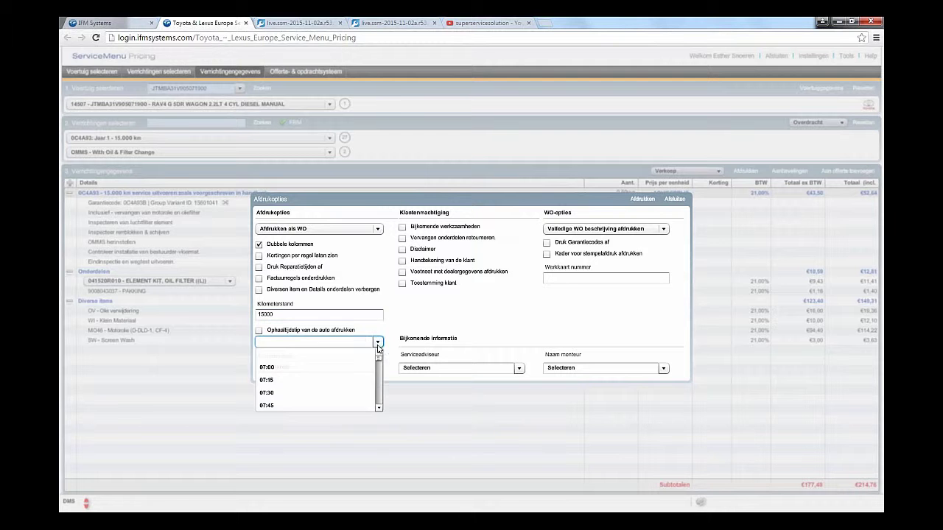
left_click(419, 329)
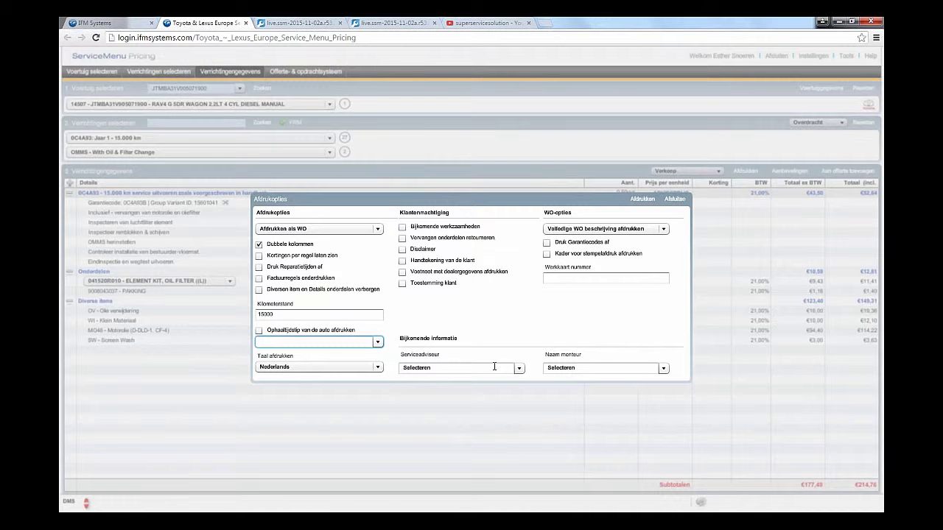
Step: Assign a service advisor and mechanic, add a customer signature, keep the full WO description
left_click(519, 369)
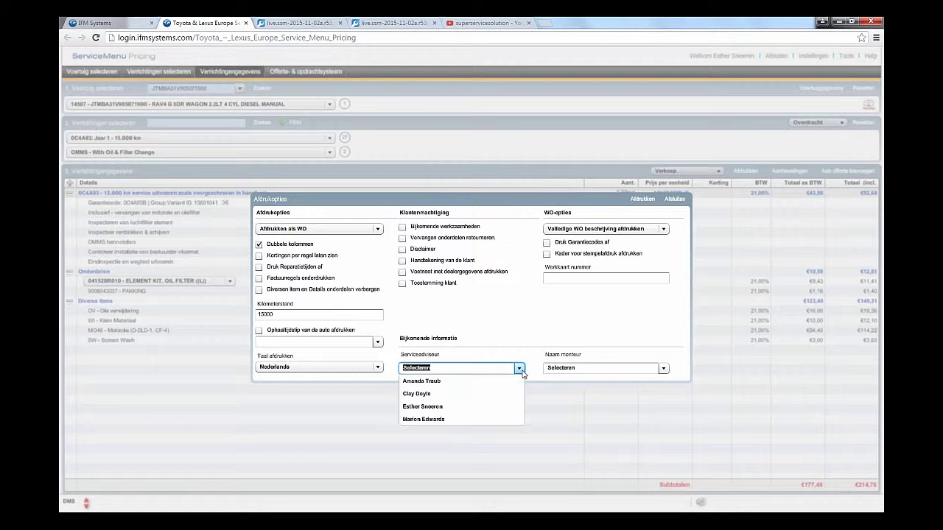
left_click(465, 419)
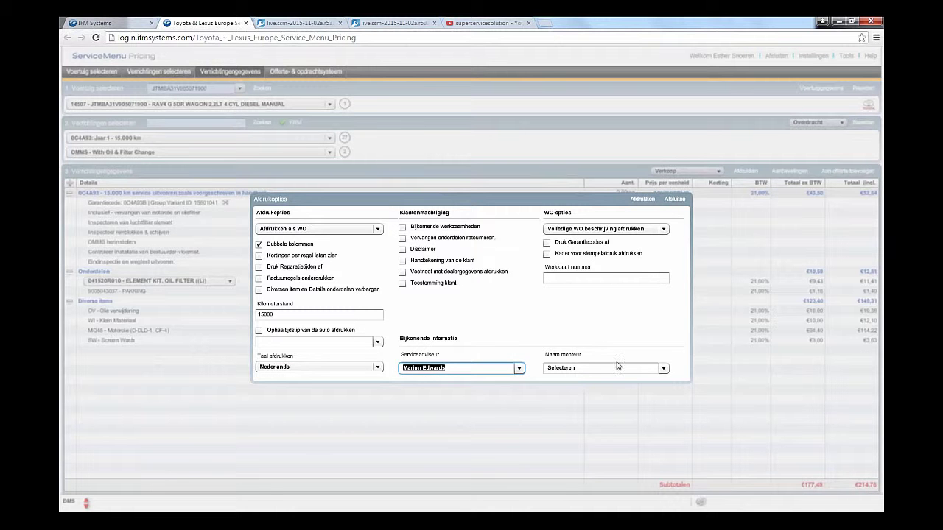
left_click(664, 369)
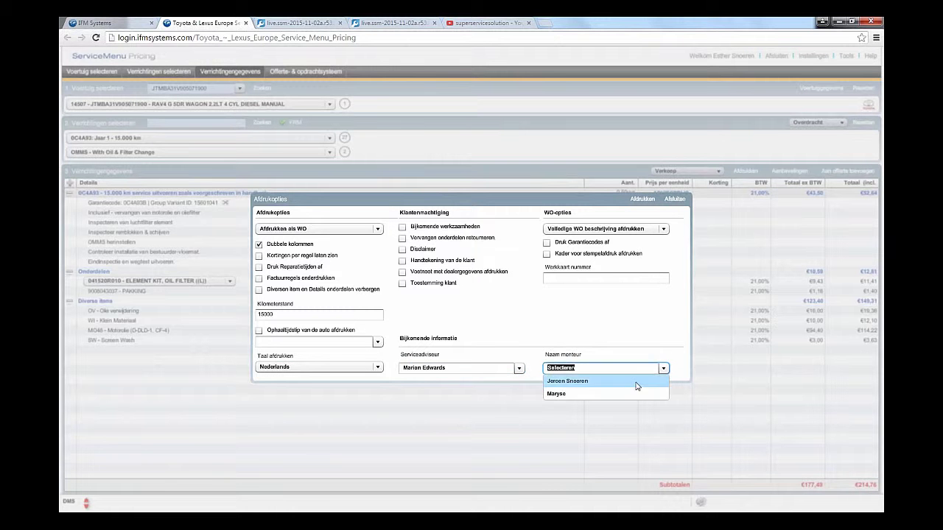
left_click(639, 381)
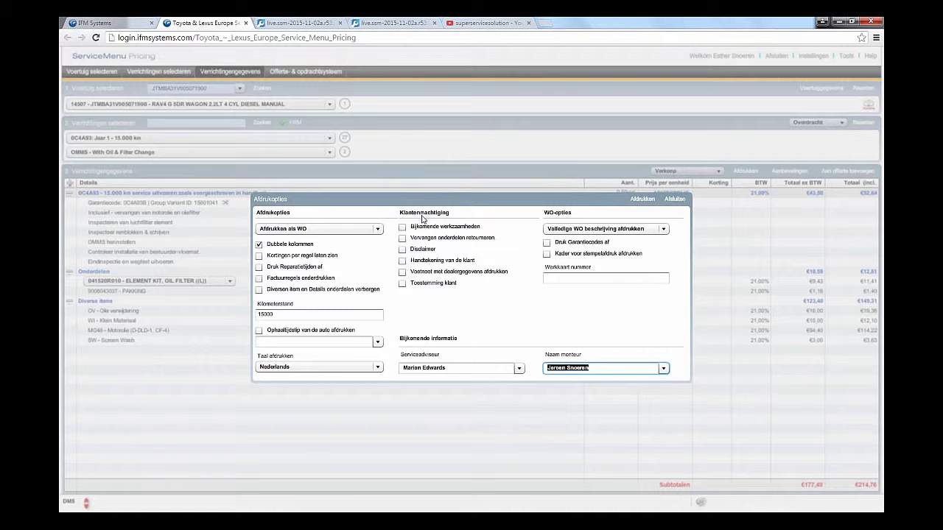
left_click(403, 262)
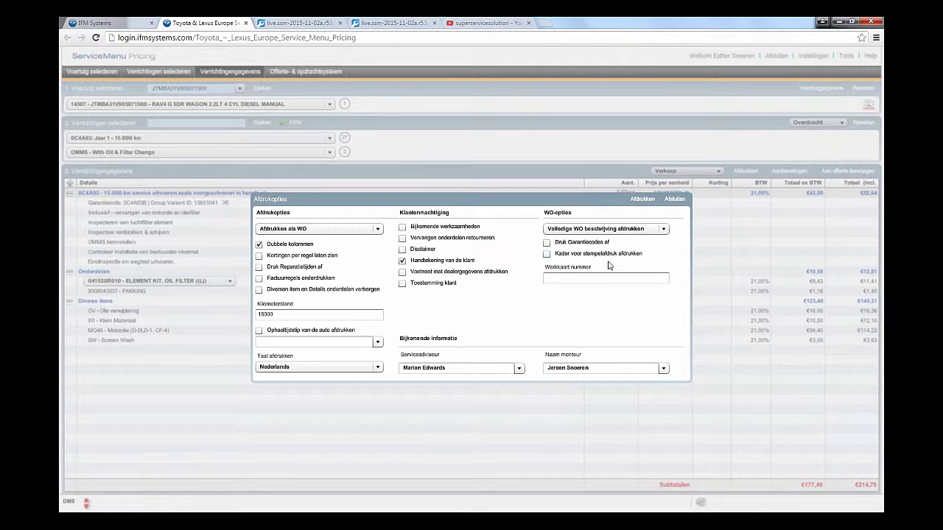
left_click(663, 229)
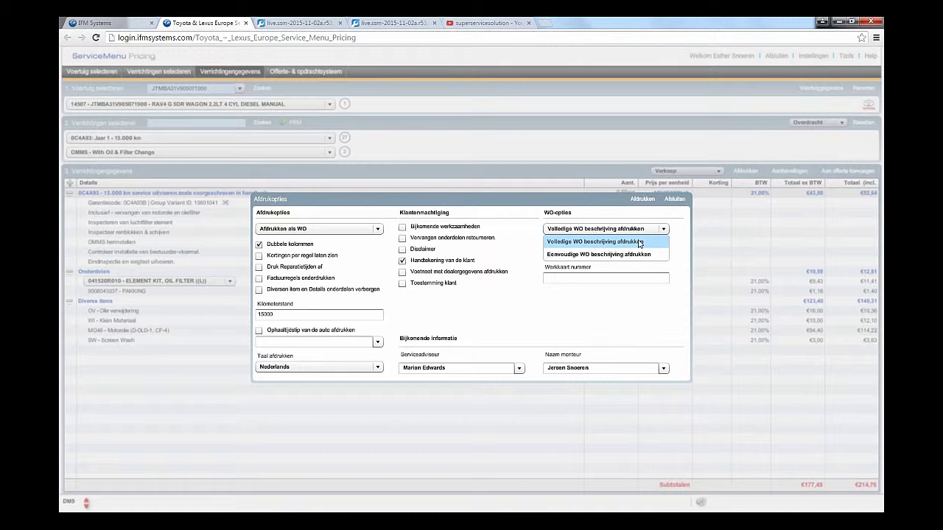
left_click(639, 243)
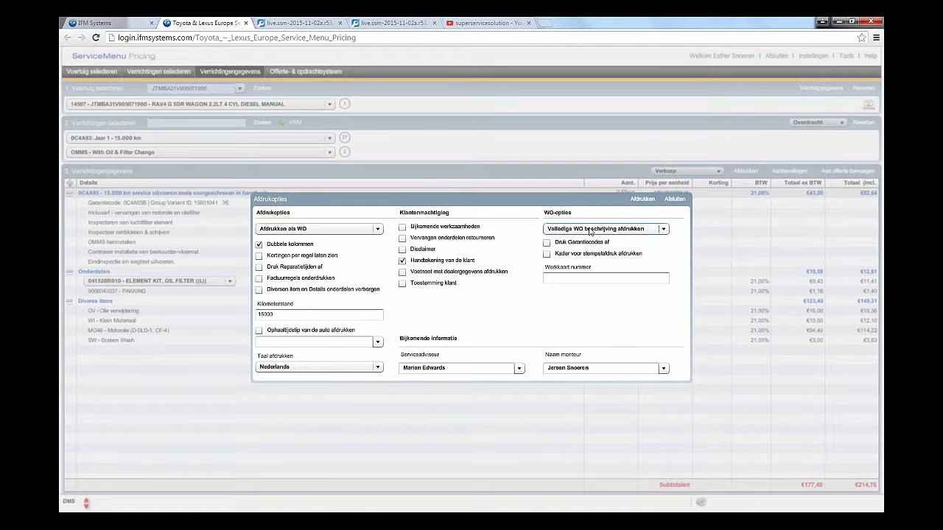
Step: Preview the work order with full, then simple description, and close the print options
left_click(644, 200)
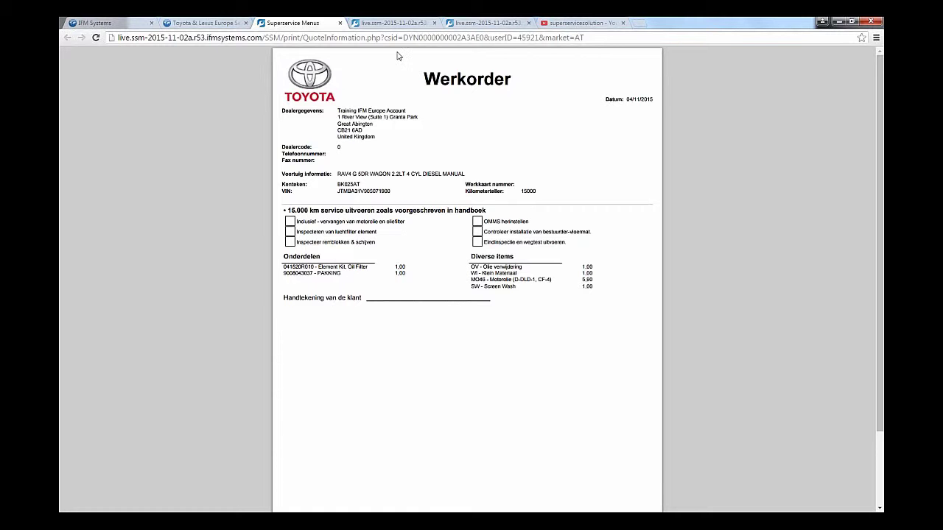
left_click(340, 23)
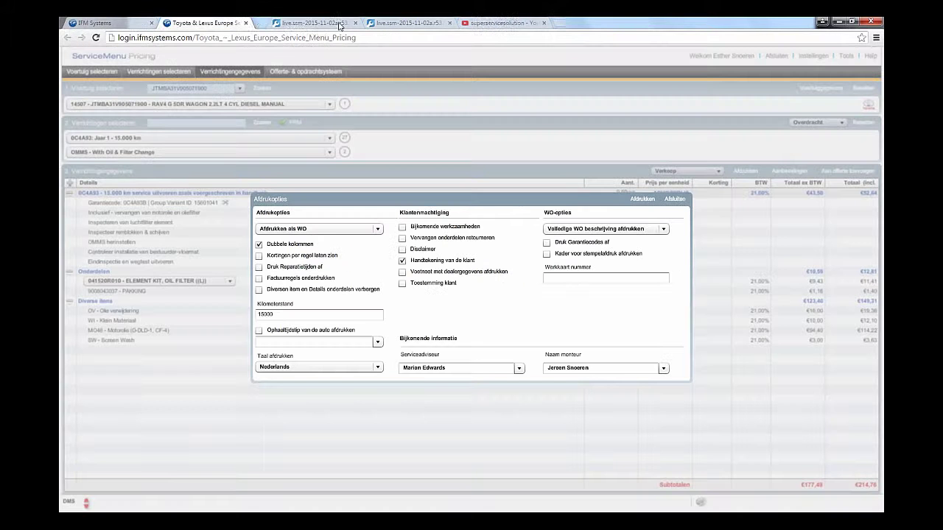
left_click(651, 229)
left_click(640, 253)
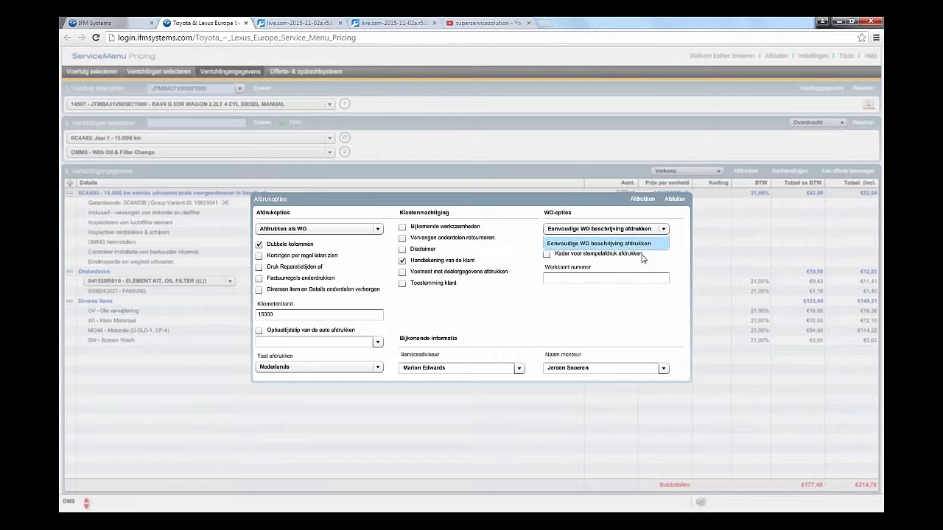
left_click(641, 199)
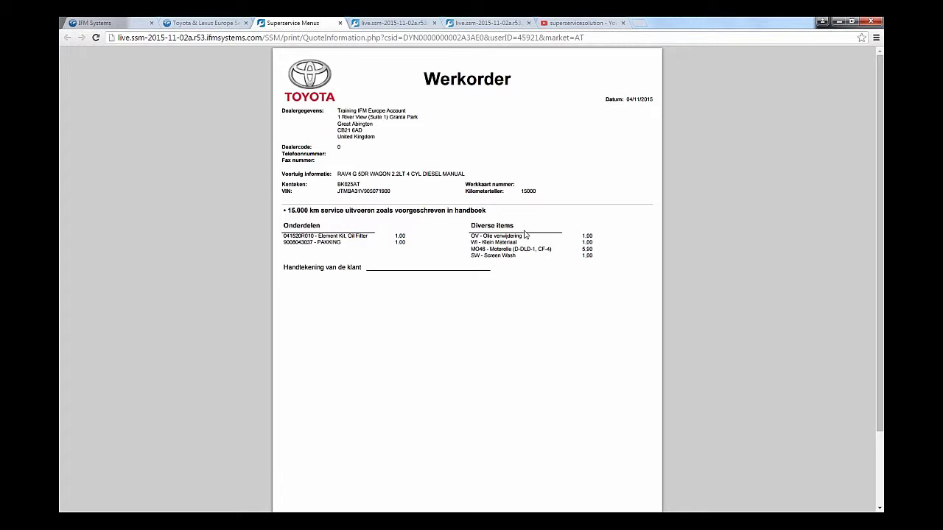
left_click(339, 23)
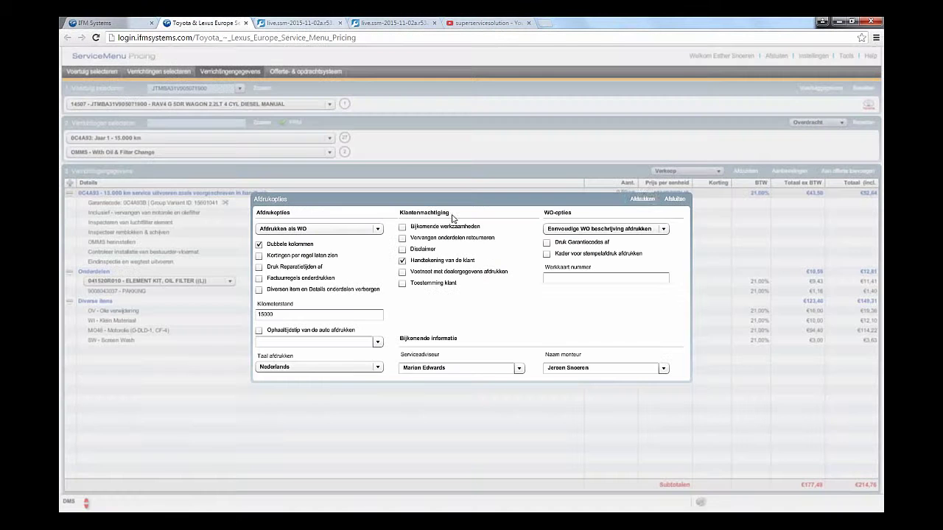
left_click(675, 199)
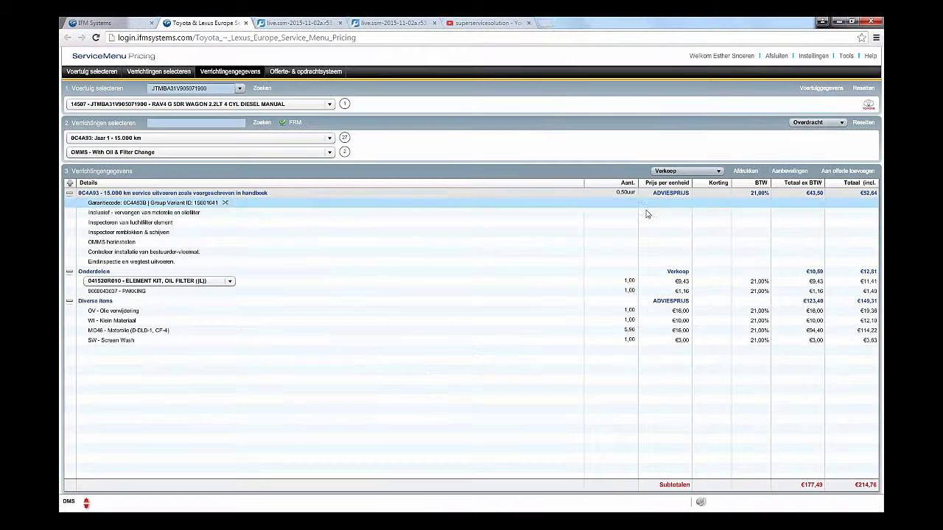
Step: Check the recommended additional jobs, then set the transfer destination to DMS
left_click(801, 172)
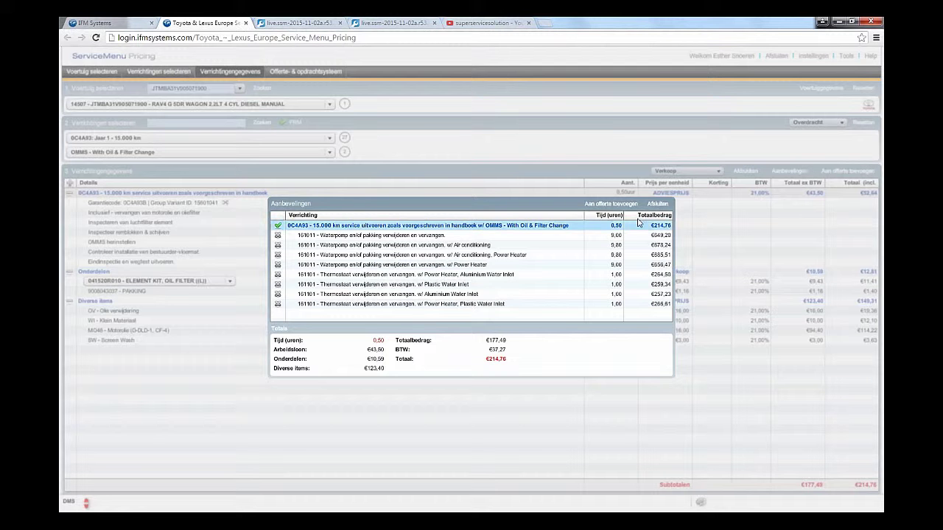
left_click(660, 205)
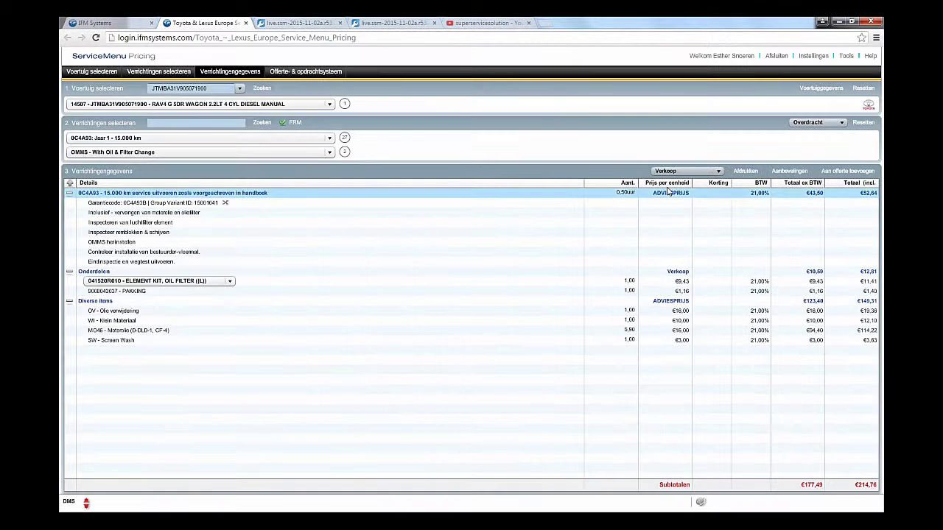
left_click(843, 123)
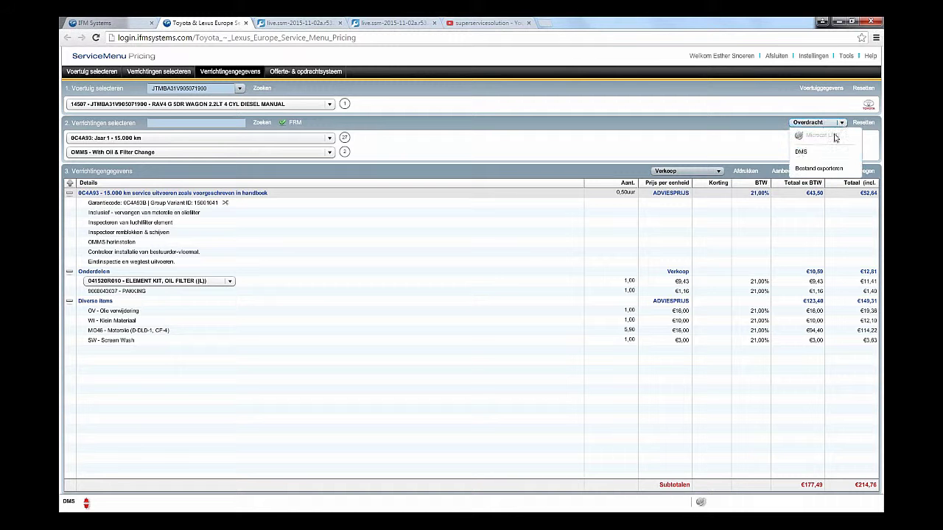
left_click(825, 152)
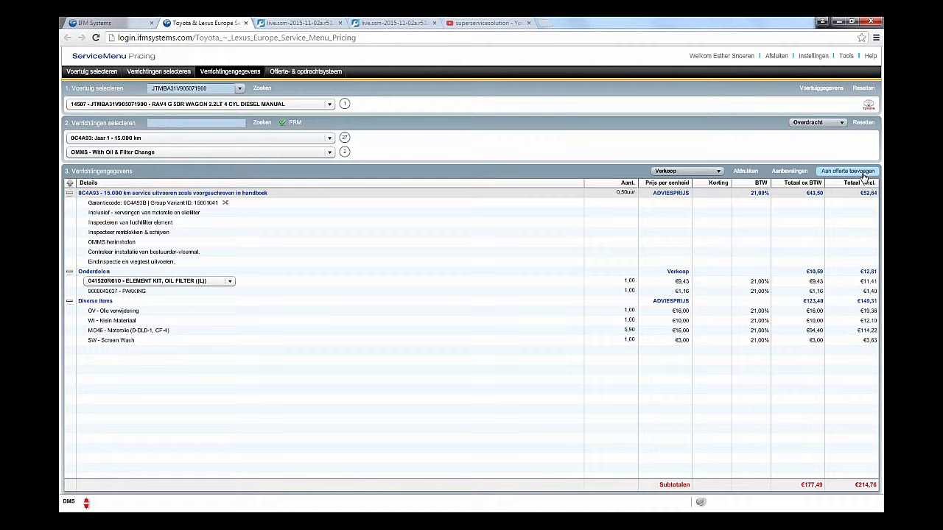
Step: Add the oil service to a quote with the customer's name, mileage 15000, expiry 25/11/2015
left_click(864, 175)
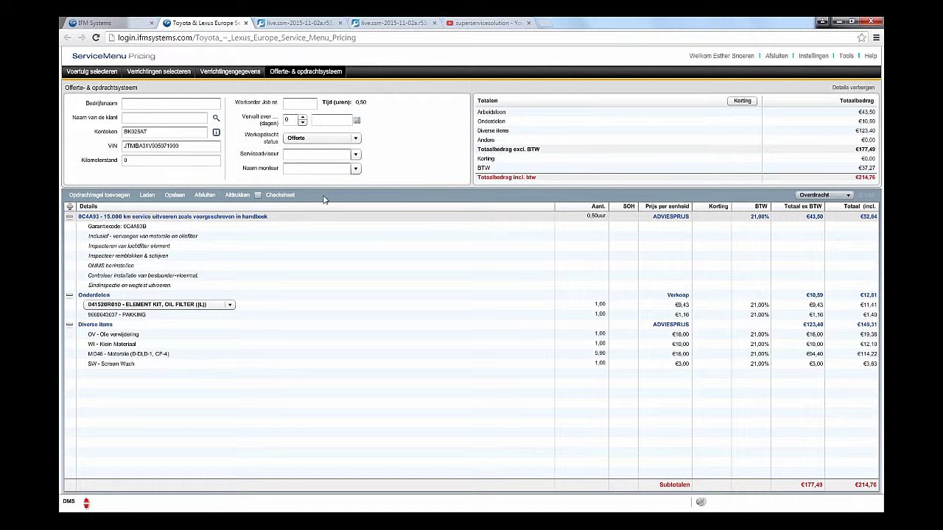
left_click(156, 119)
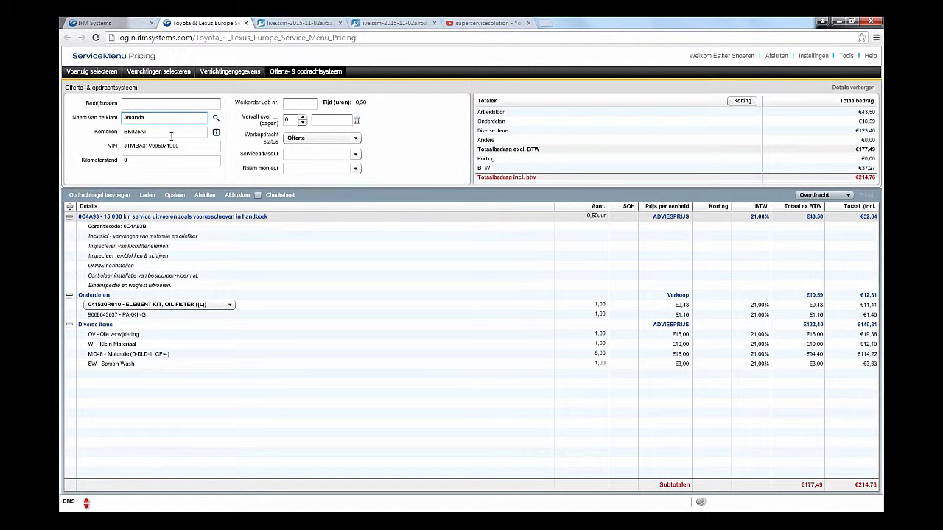
left_click(155, 159)
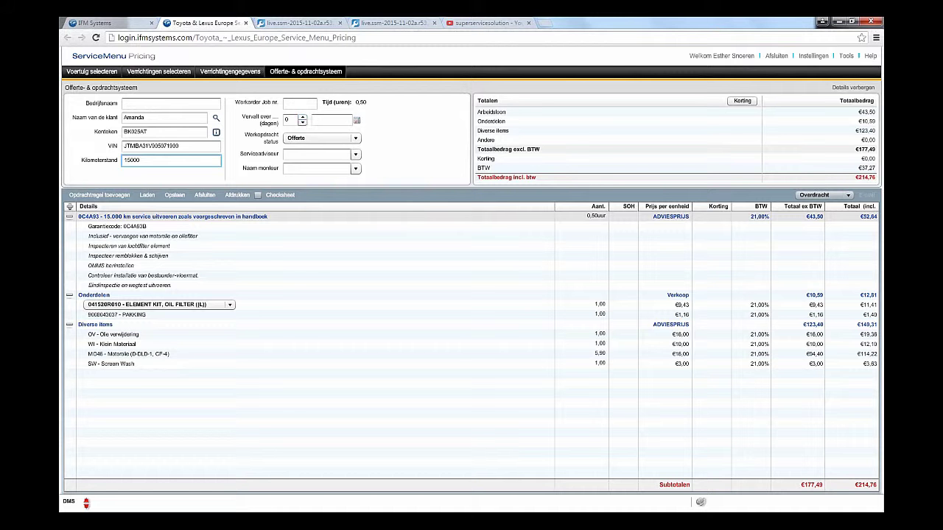
left_click(356, 121)
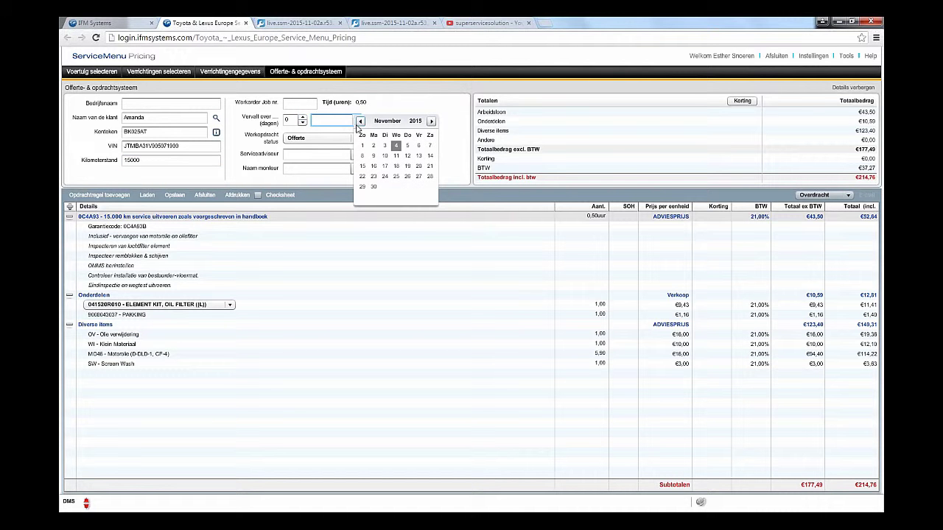
left_click(396, 177)
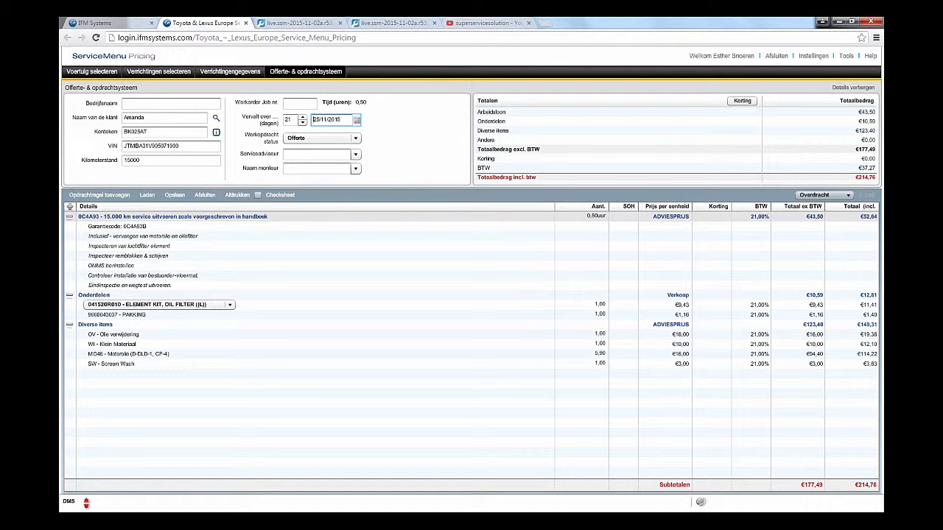
Step: Keep status Offerte, assign a service advisor and technician, then return to vehicle selection
left_click(356, 139)
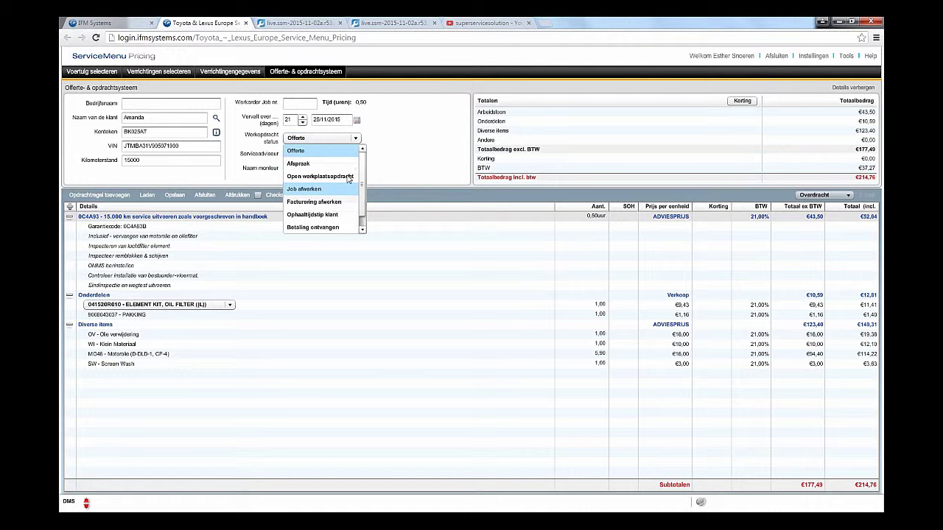
left_click(395, 149)
left_click(356, 154)
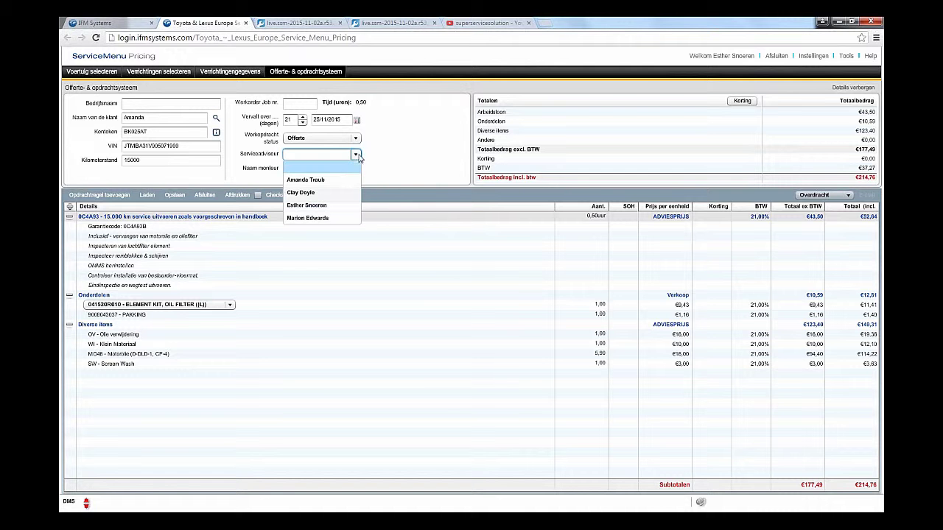
left_click(343, 218)
left_click(355, 169)
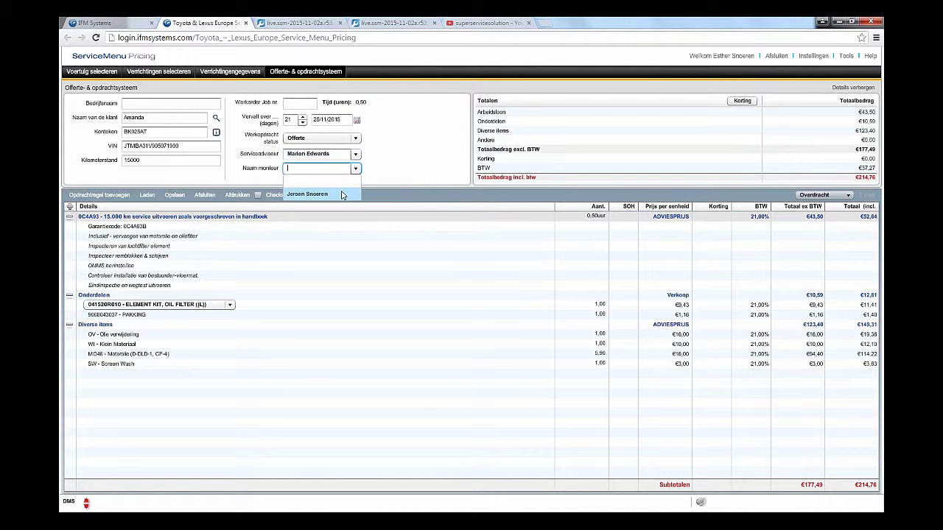
left_click(346, 190)
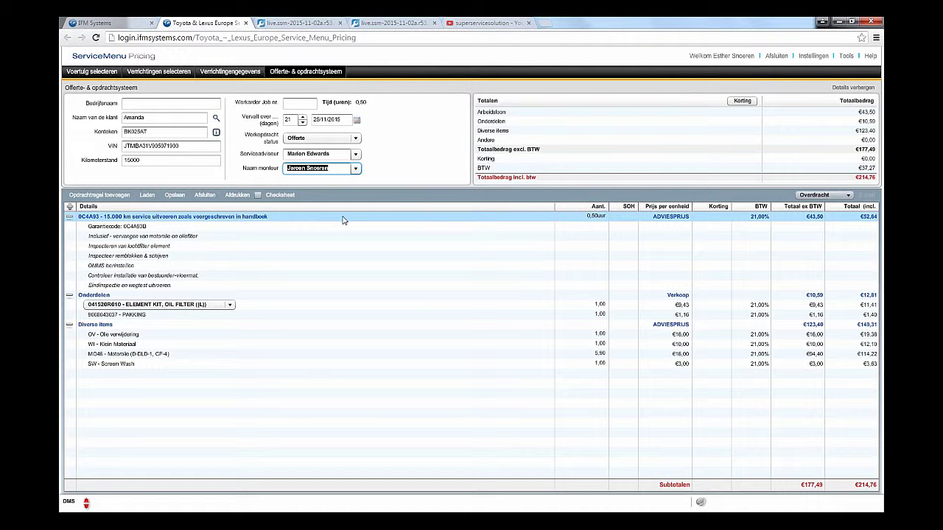
left_click(393, 217)
left_click(100, 76)
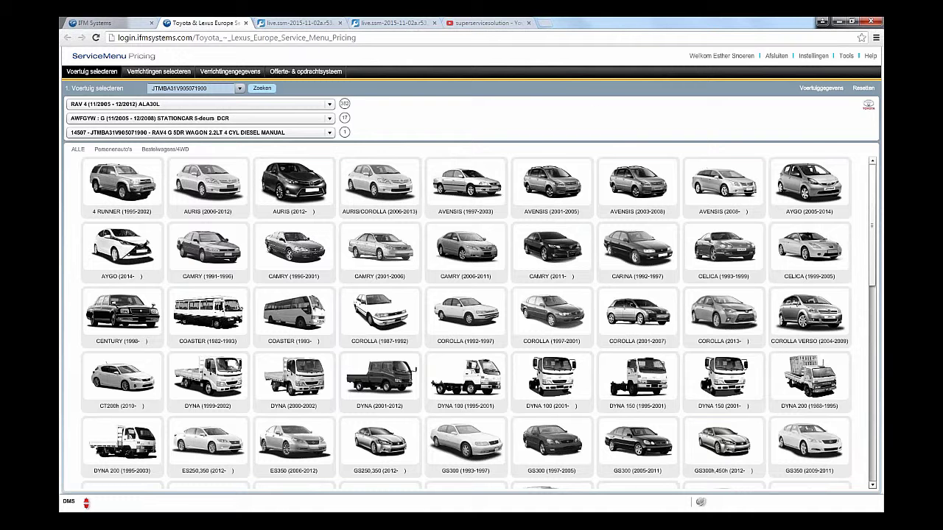
Step: Add battery replacement 190011, variant DAT:10/2006*, without re-adding the existing small materials
left_click(263, 88)
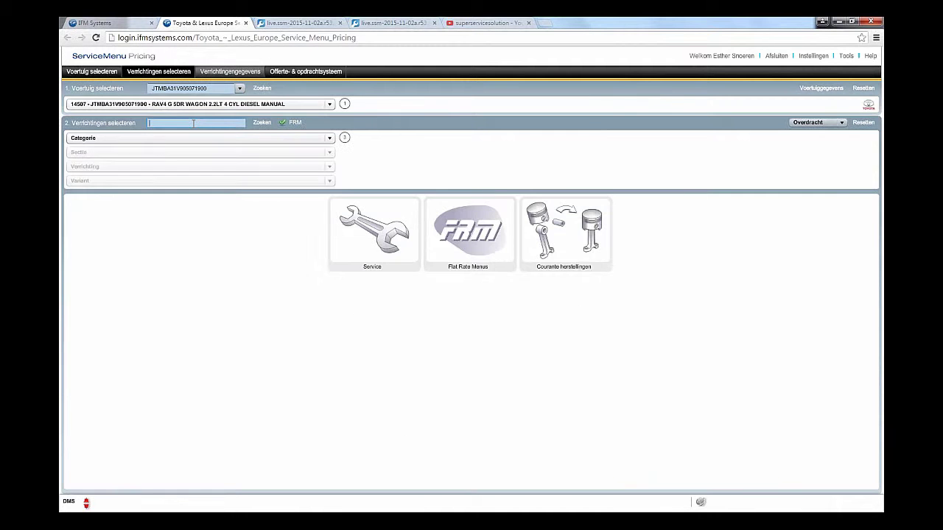
left_click(193, 123)
type("BATTERIJ")
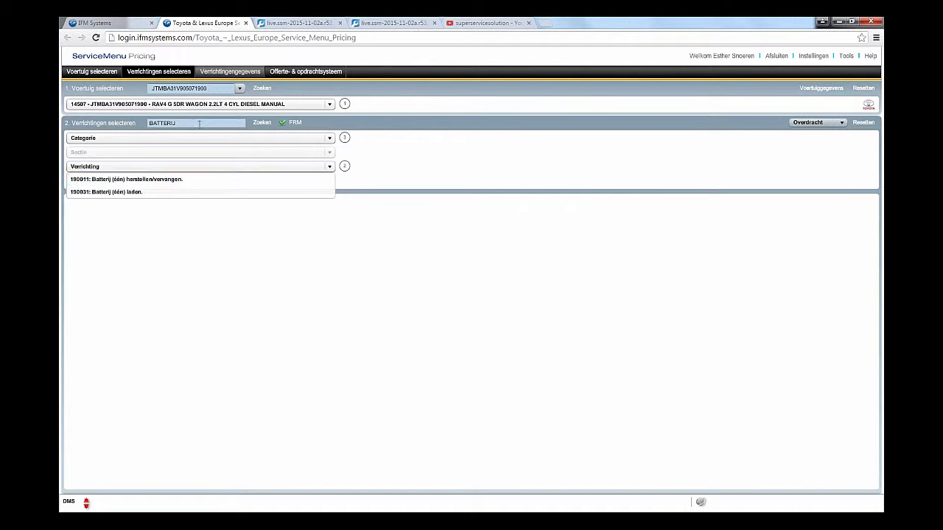
left_click(188, 182)
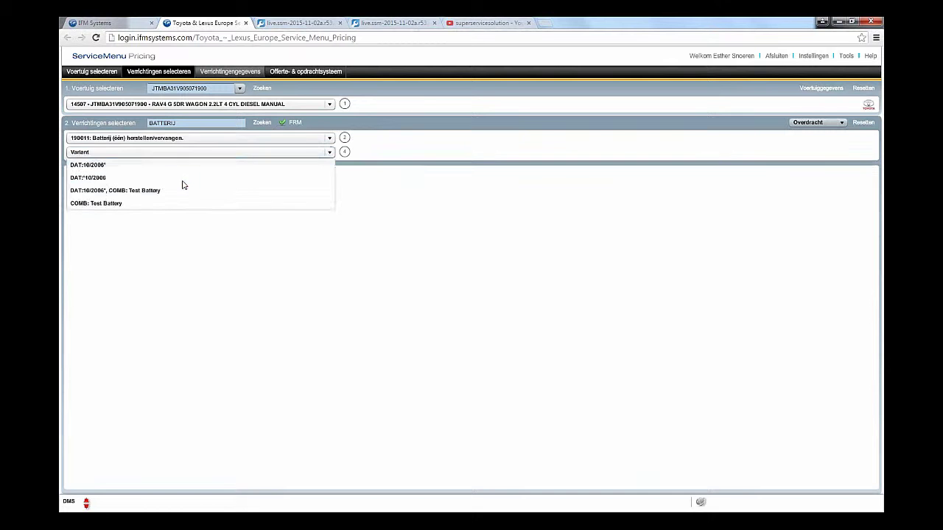
left_click(145, 168)
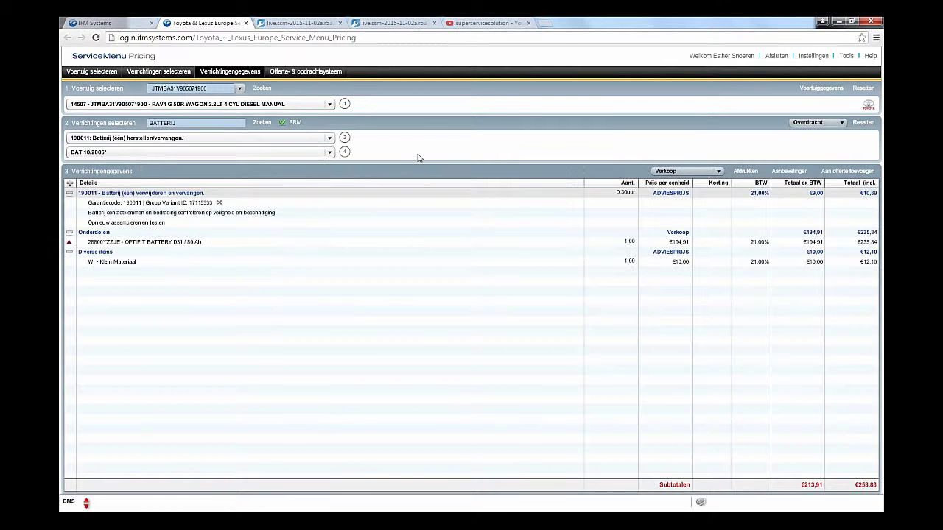
left_click(858, 173)
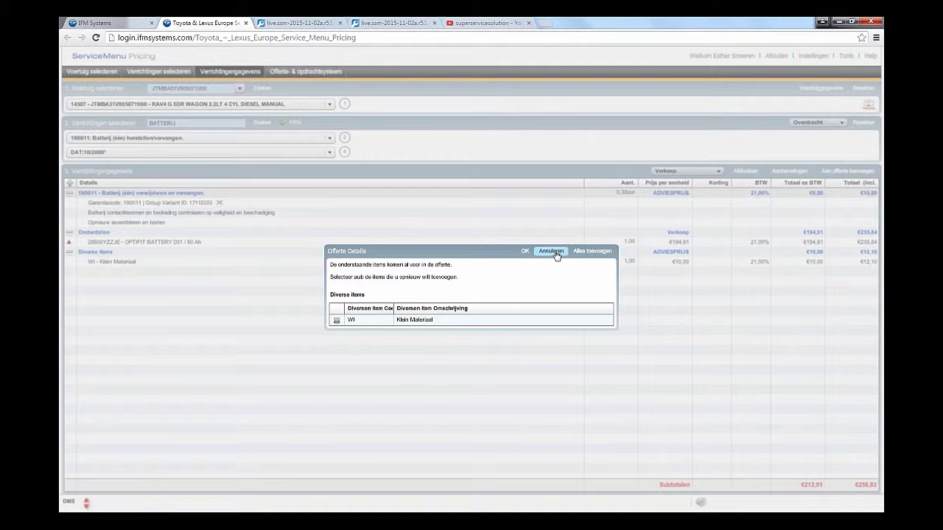
left_click(525, 251)
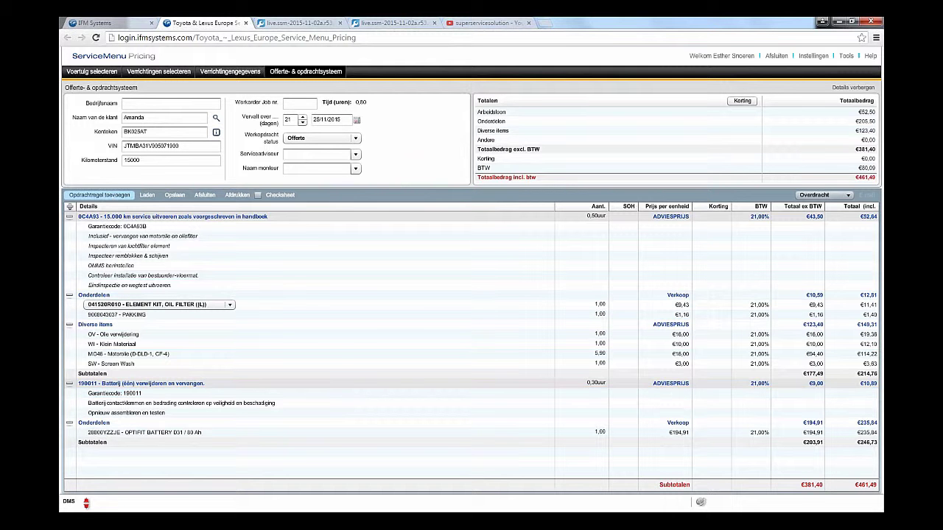
Step: Add a Work-derden line of quantity 1 at €250 and save the quote
left_click(110, 197)
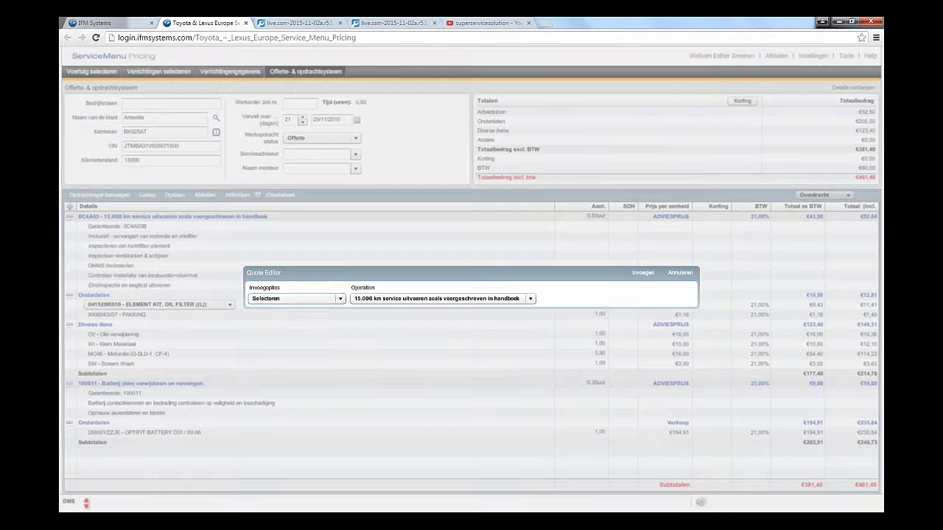
left_click(339, 299)
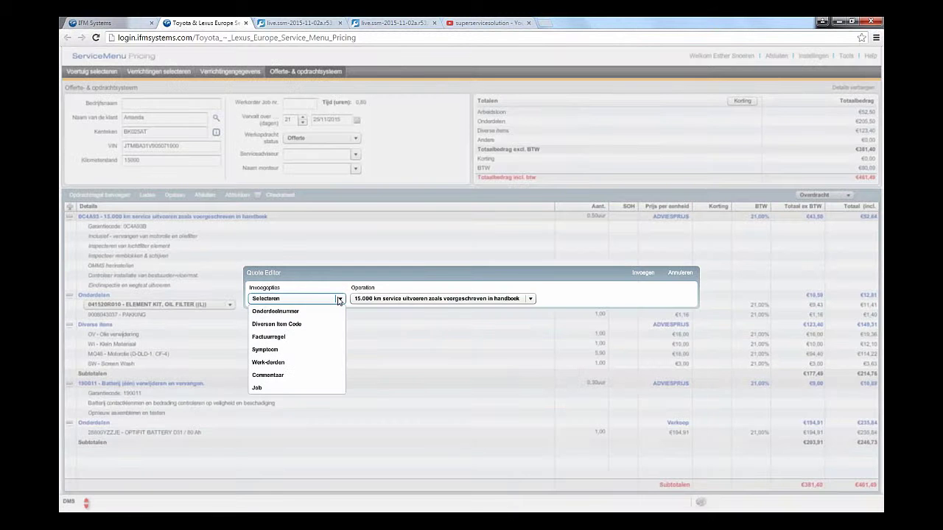
left_click(312, 362)
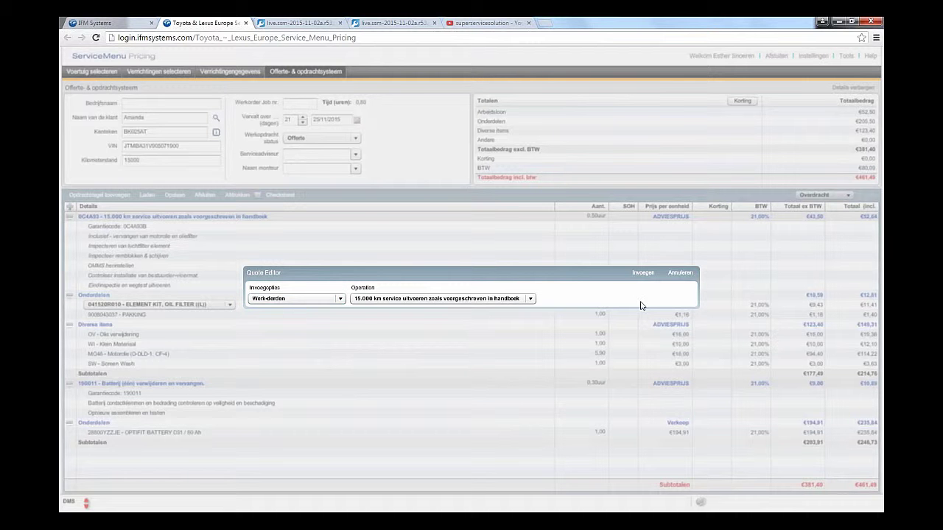
left_click(642, 274)
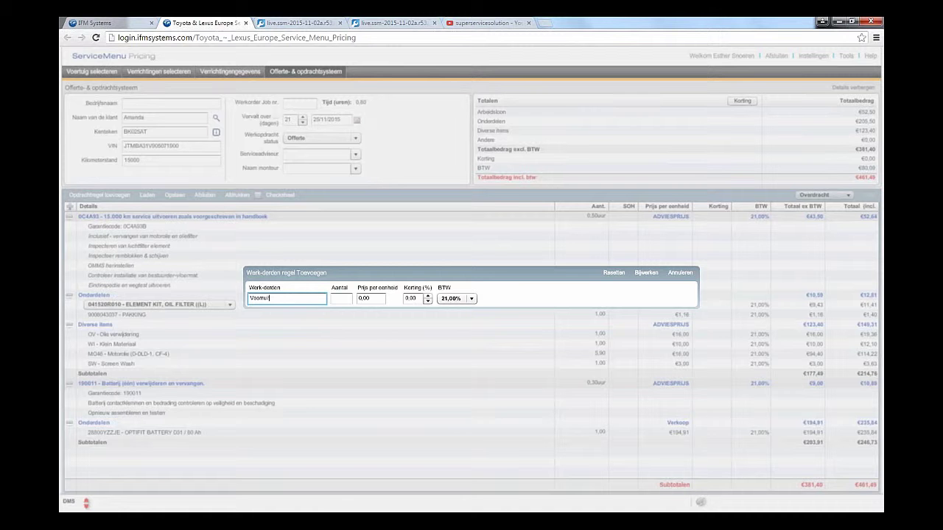
left_click(350, 298)
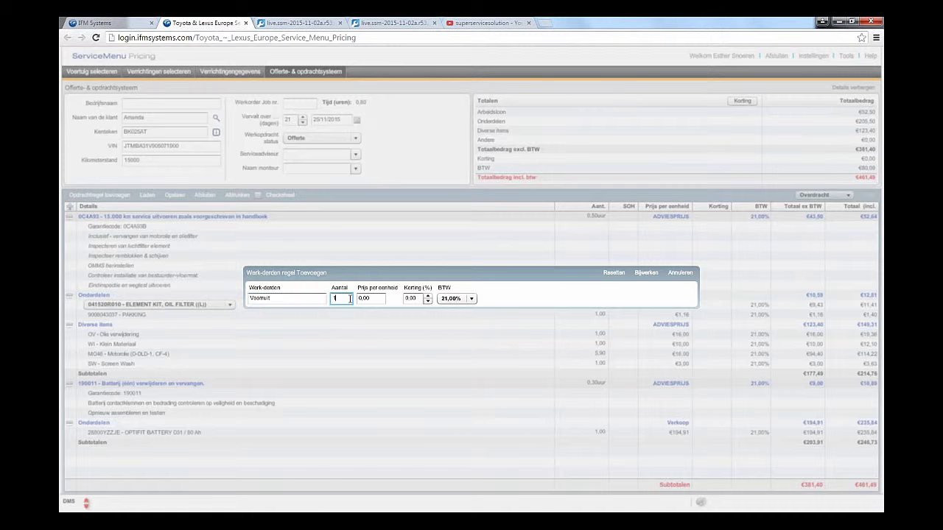
key("Tab")
type("250")
key("Tab")
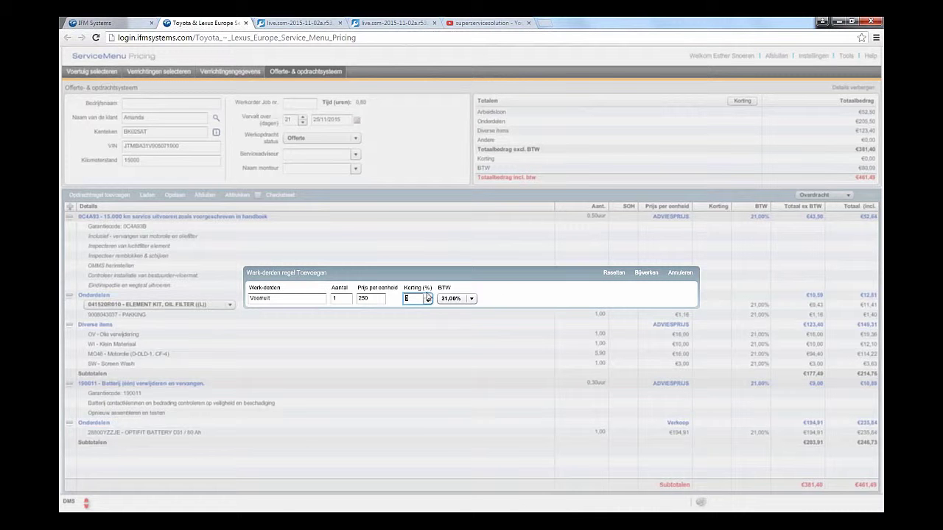
left_click(646, 274)
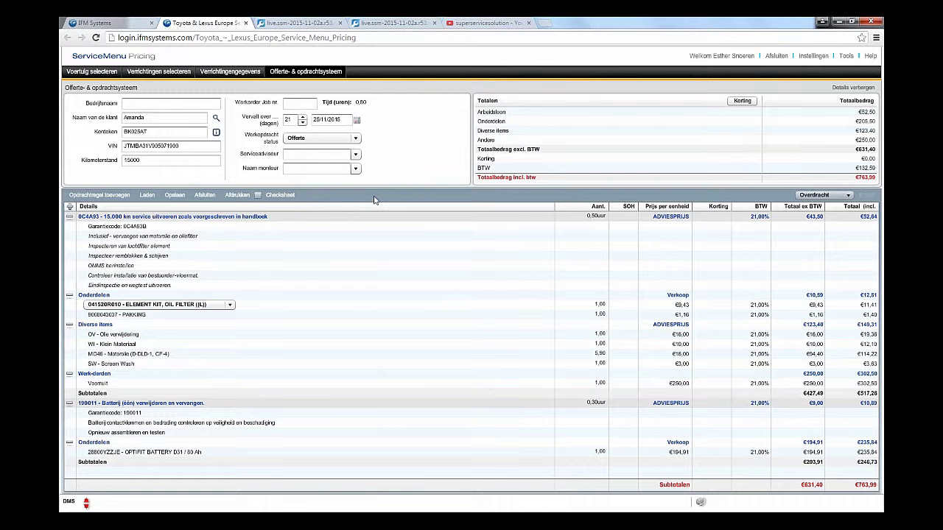
left_click(176, 197)
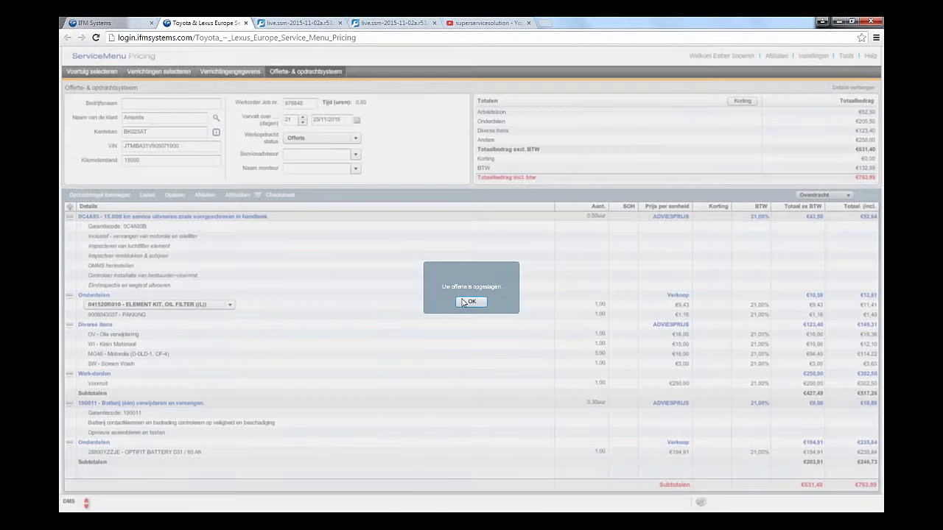
Step: Dismiss the save confirmation, close the quote and reset the vehicle selection
left_click(471, 303)
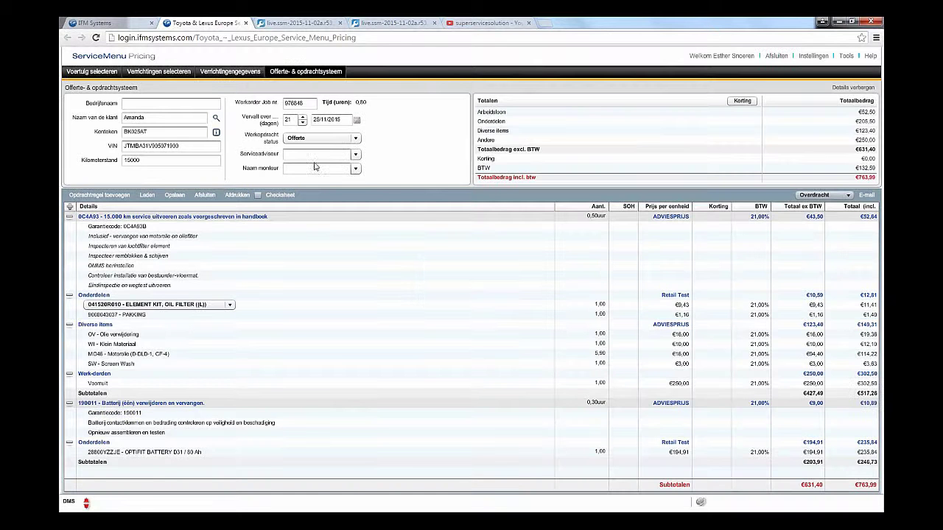
left_click(205, 196)
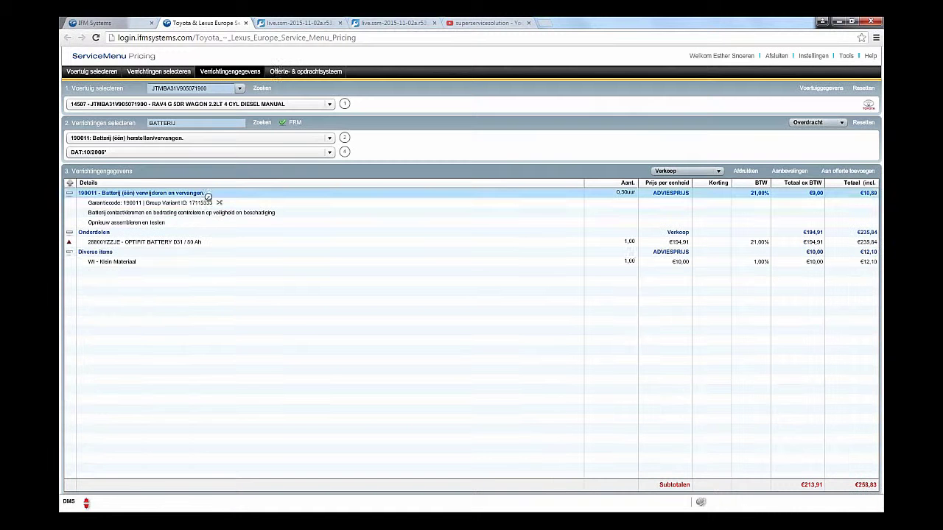
left_click(92, 72)
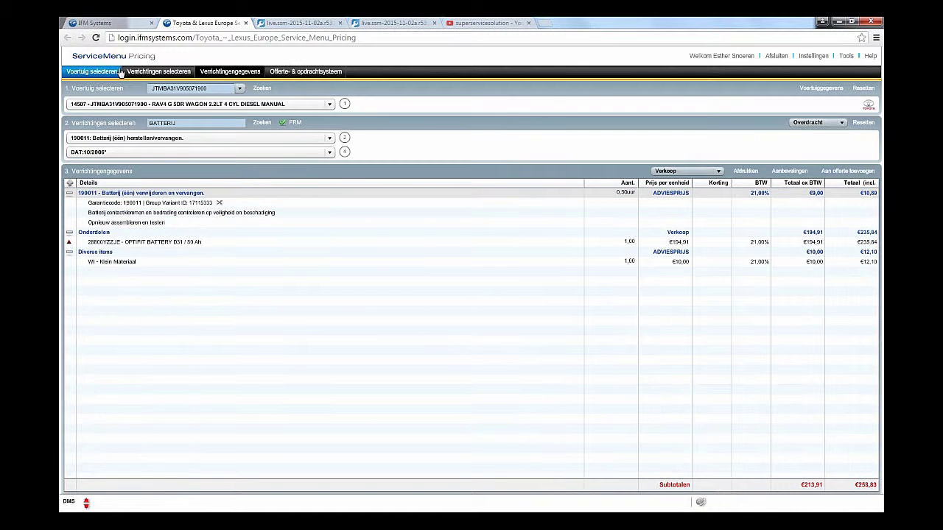
left_click(862, 88)
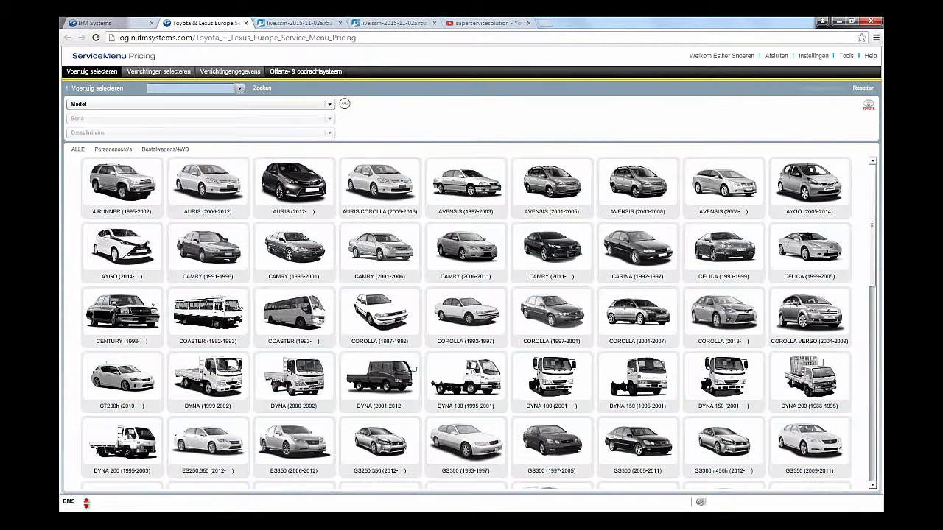
Step: Search the saved quotes and open the RAV4 diesel manual quote
left_click(322, 74)
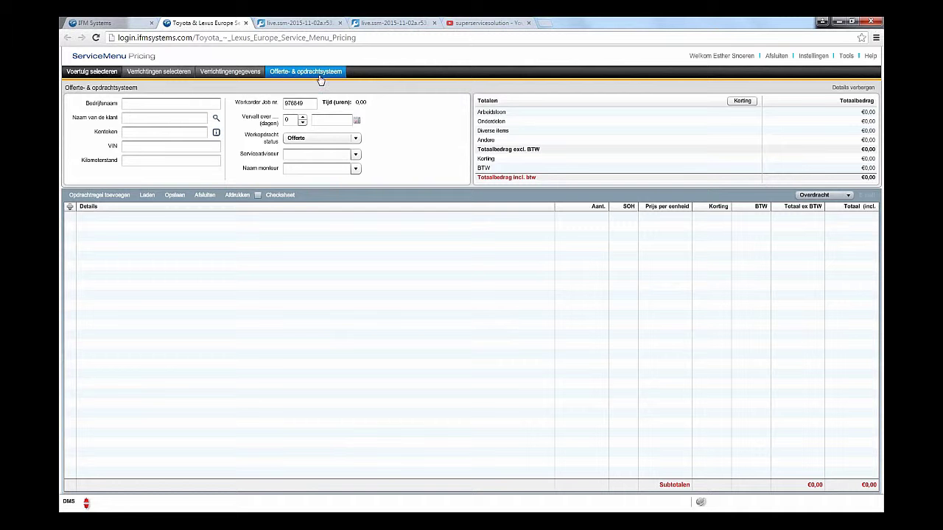
left_click(147, 195)
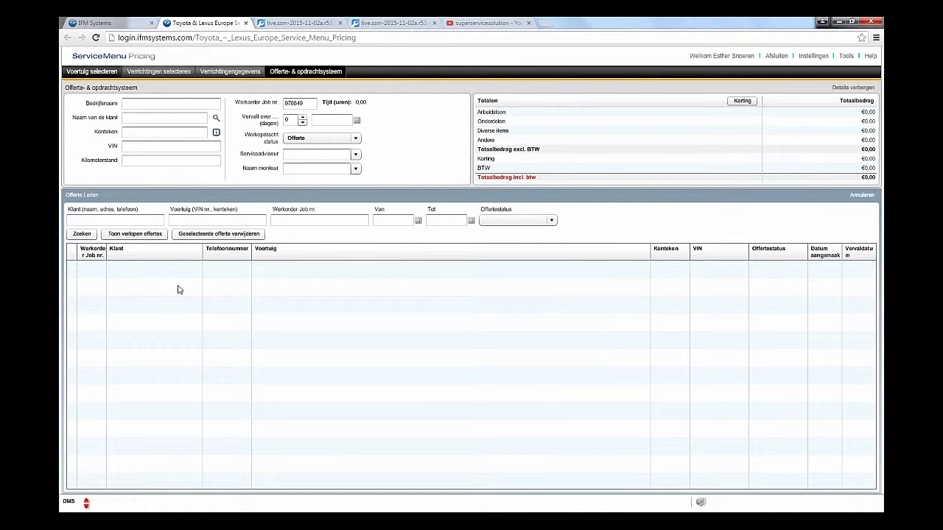
left_click(83, 235)
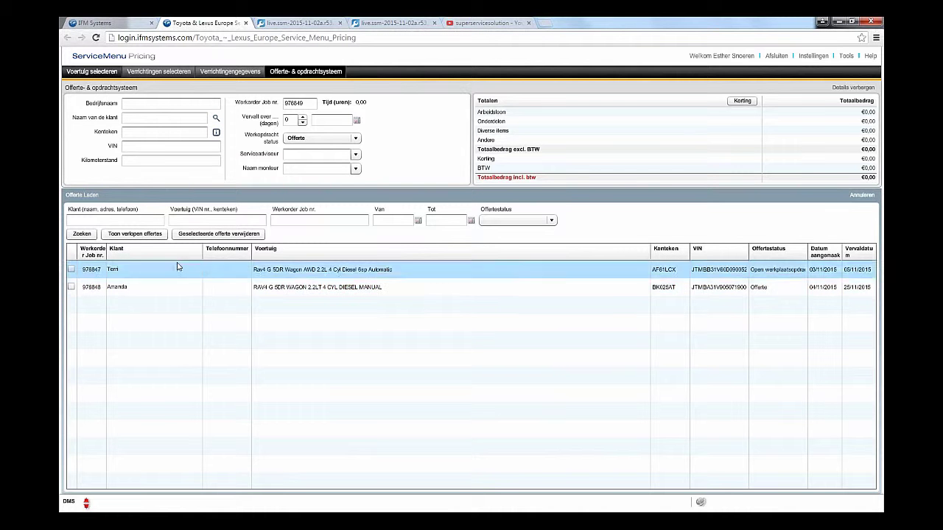
left_click(83, 233)
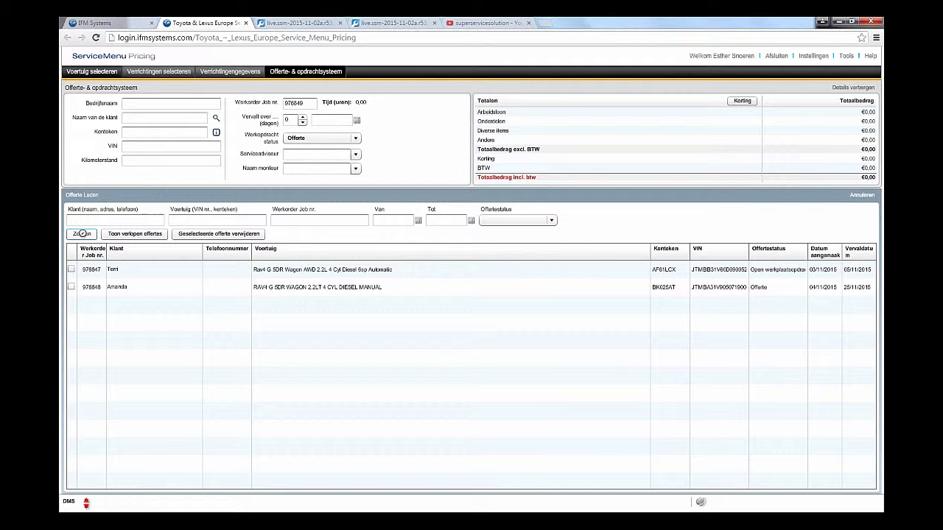
double_click(176, 293)
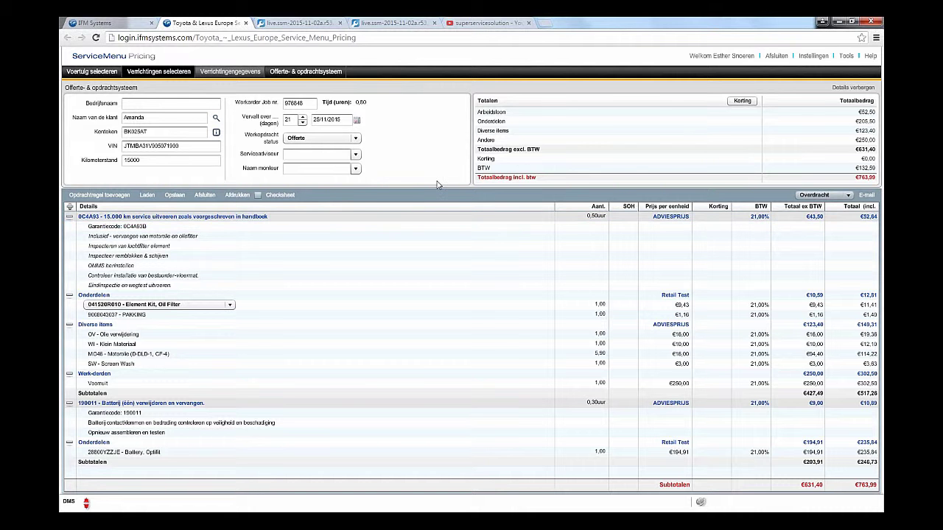
left_click(849, 196)
left_click(848, 196)
left_click(849, 196)
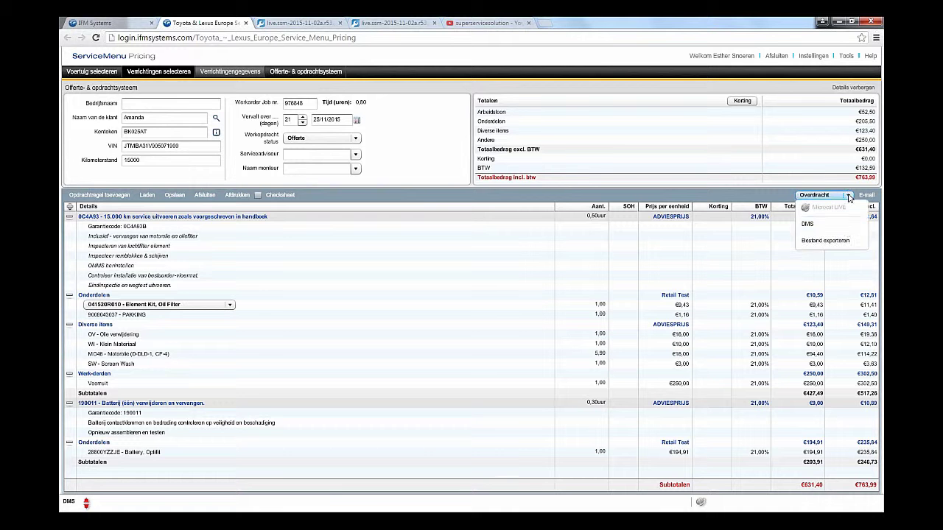
left_click(845, 233)
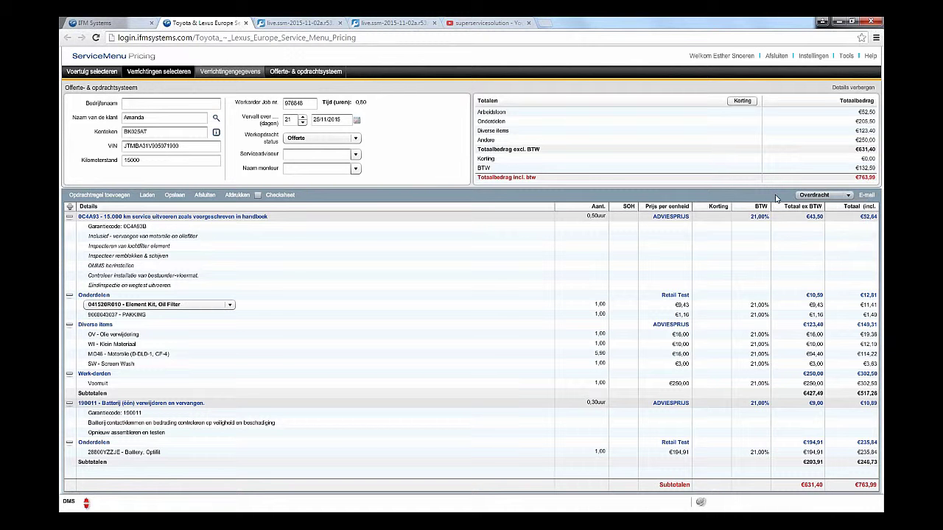
left_click(866, 198)
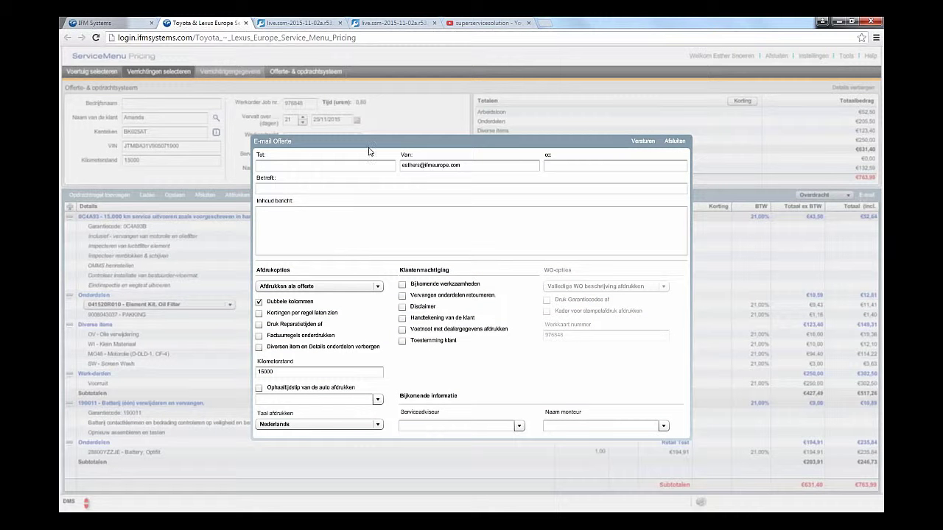
left_click(344, 167)
left_click(674, 142)
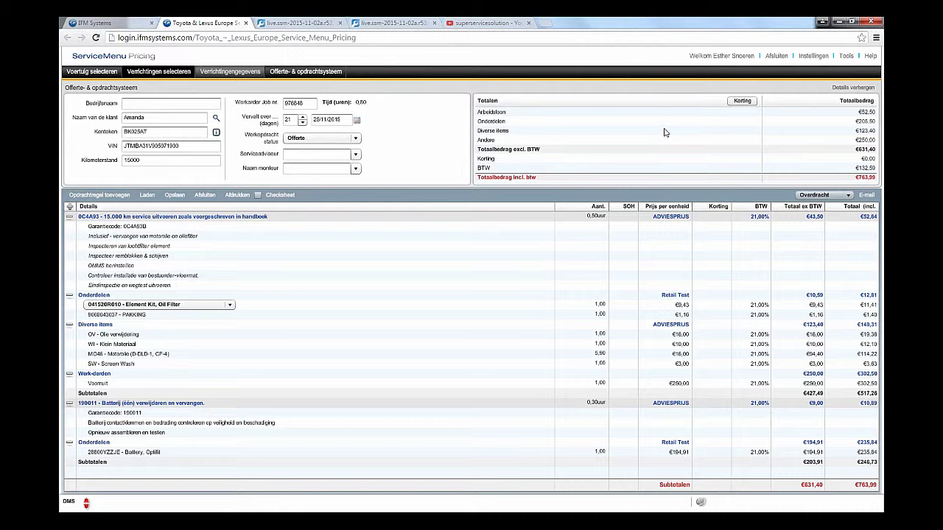
Step: Print the Offerte with repair times, additional work, customer signature and customer consent
left_click(853, 88)
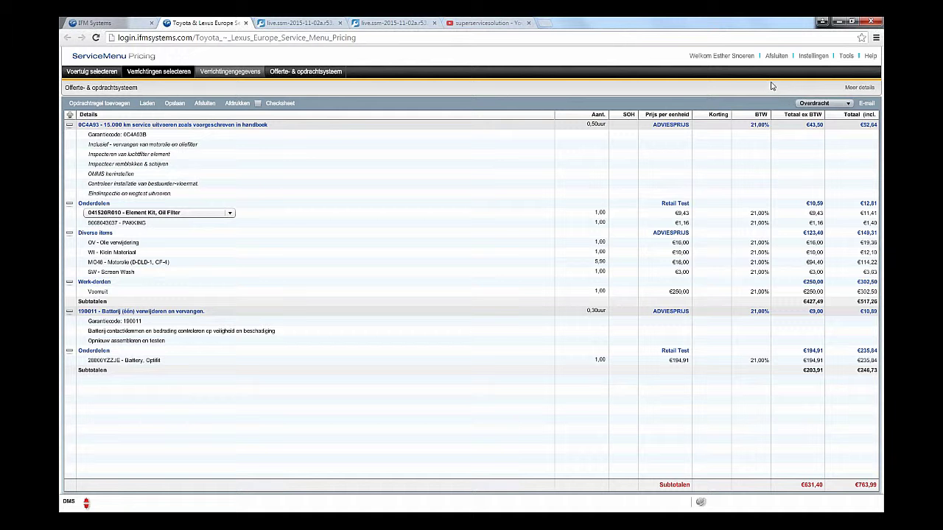
left_click(856, 87)
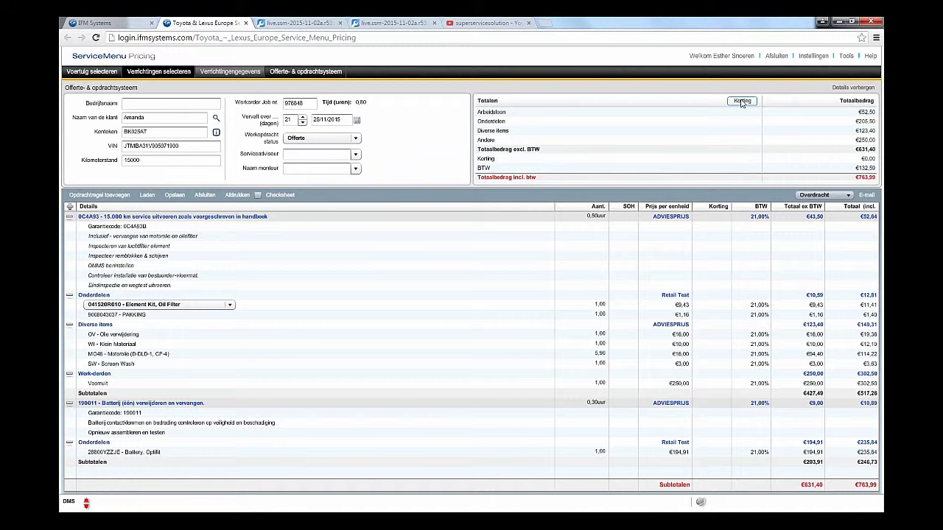
left_click(238, 196)
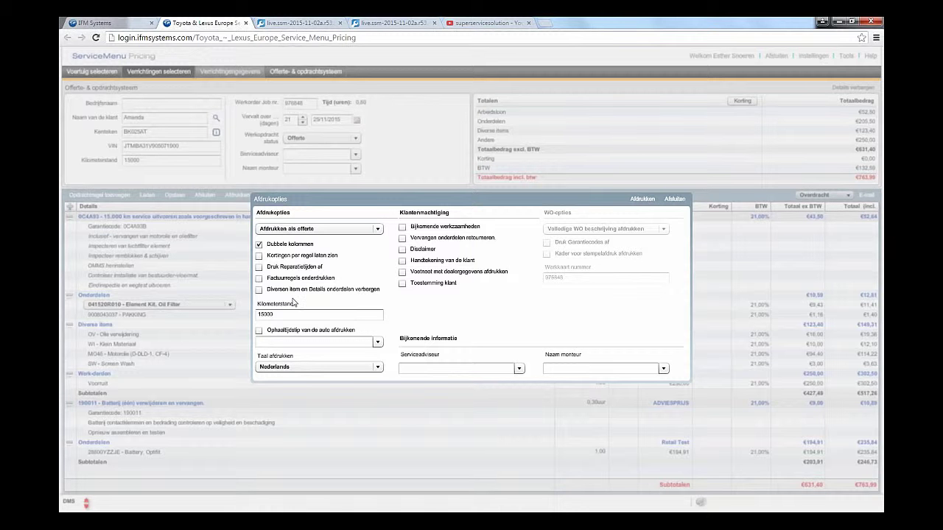
left_click(259, 268)
left_click(403, 227)
left_click(402, 262)
left_click(402, 284)
left_click(633, 200)
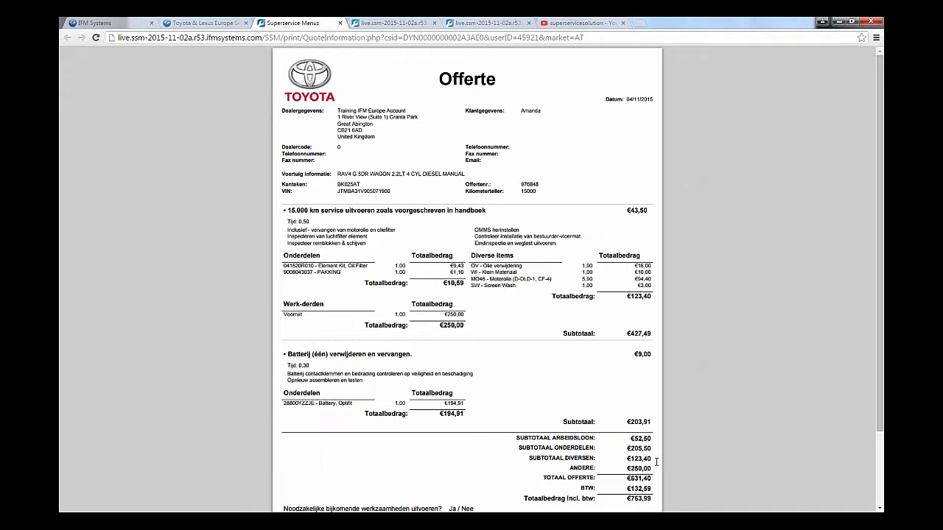
Step: Close the printable quote tab and the Afdrukopties dialog
mouse_move(657, 471)
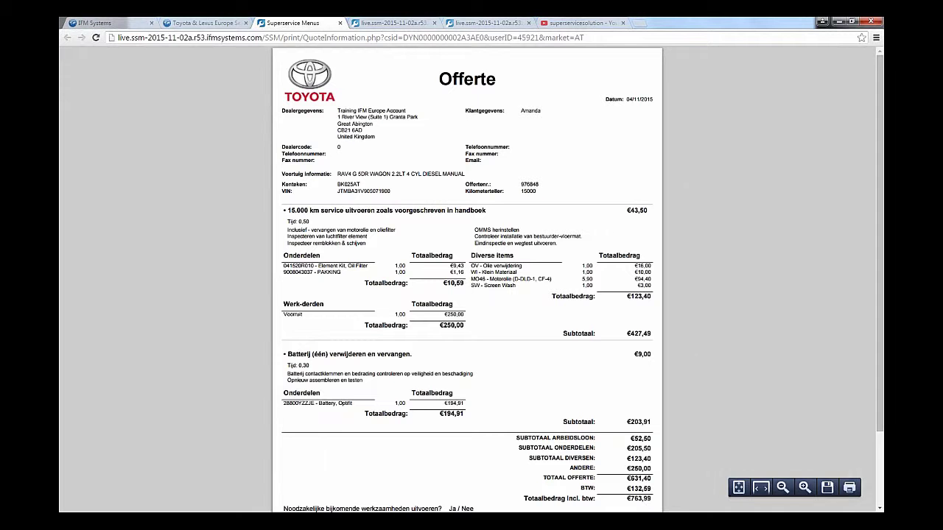
left_click(339, 24)
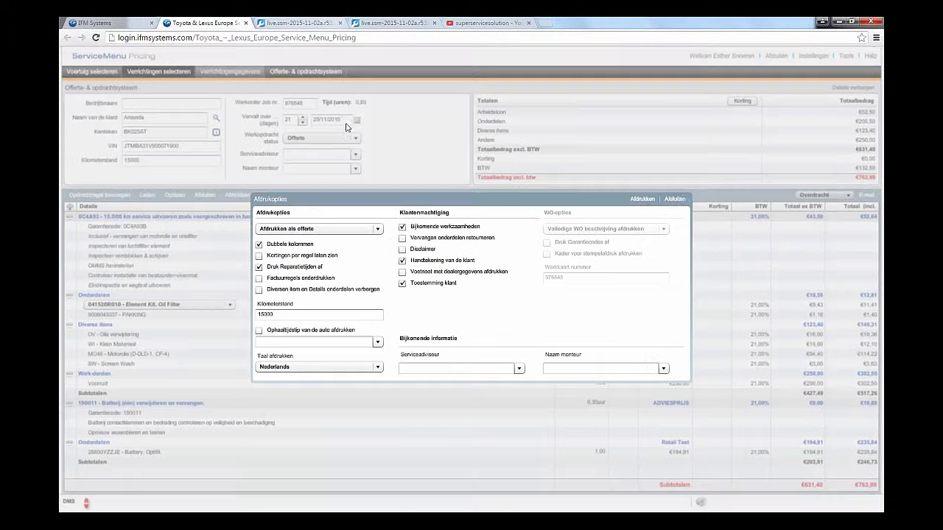
left_click(672, 200)
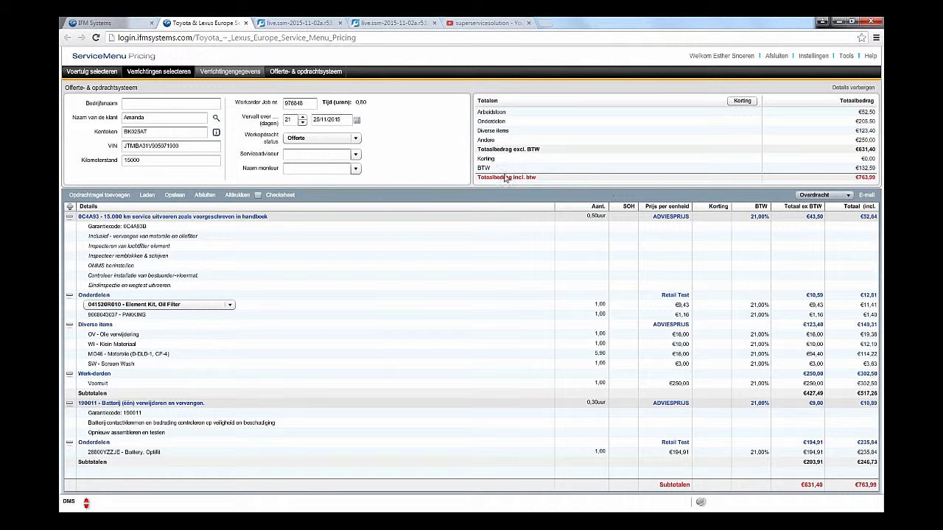
left_click(257, 195)
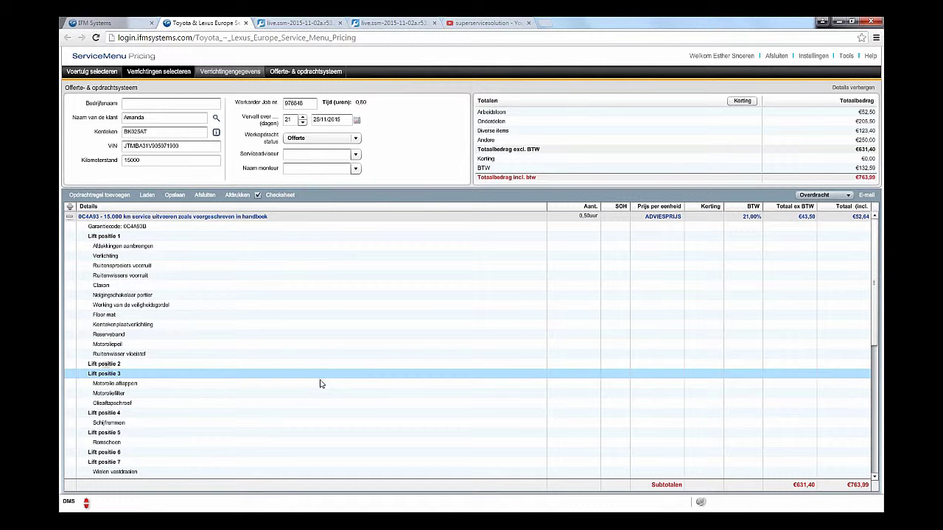
left_click(257, 196)
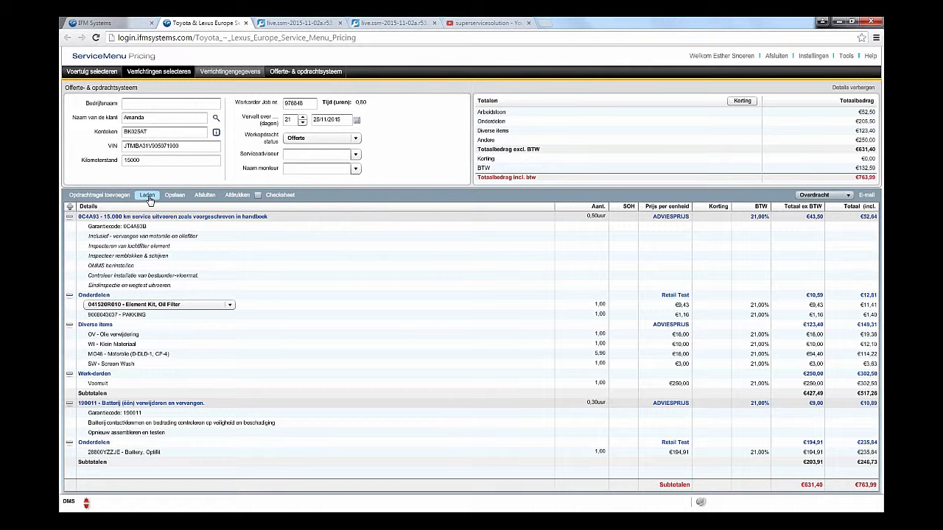
Step: Close the quote, reopen the saved RAV4 diesel manual quote, then close it again
left_click(200, 196)
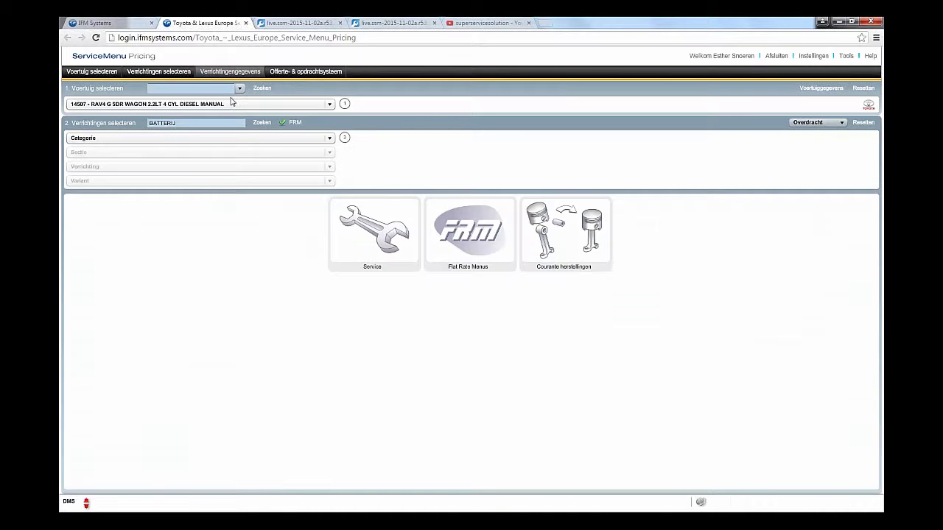
left_click(303, 71)
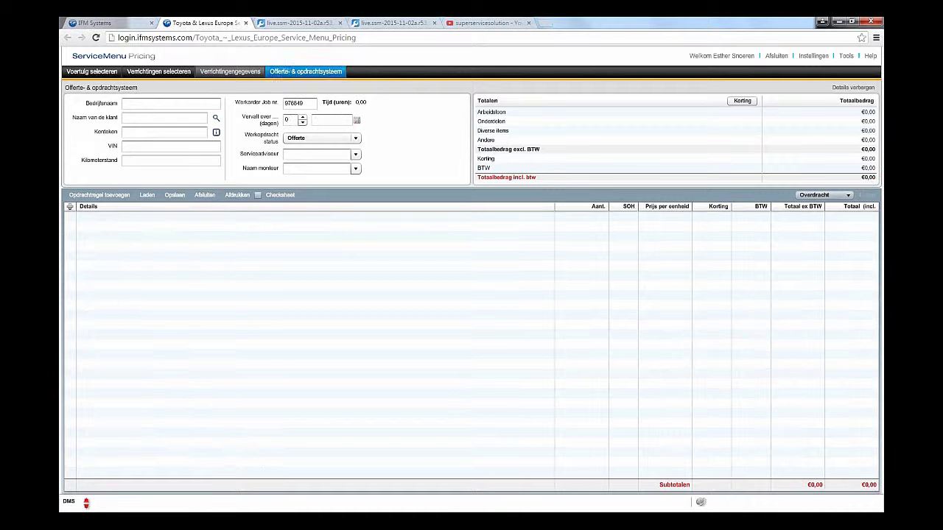
left_click(147, 195)
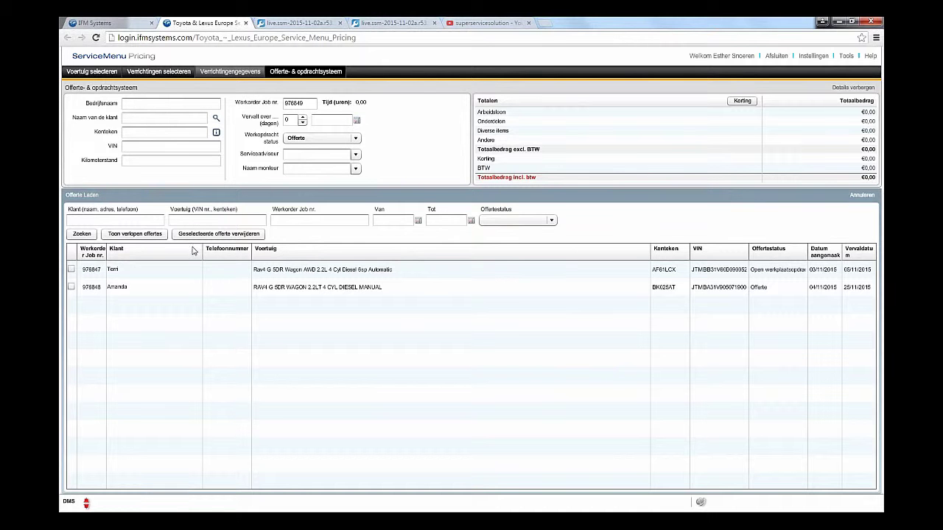
left_click(72, 271)
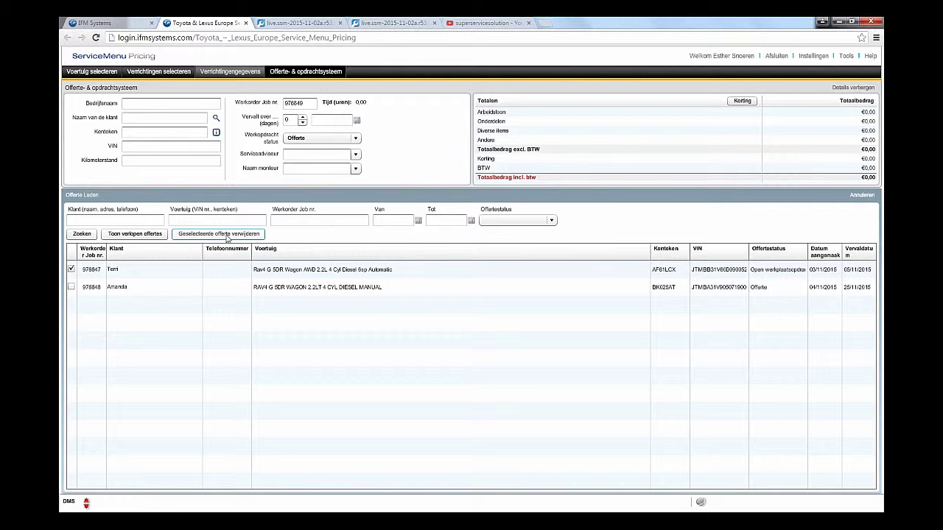
double_click(142, 290)
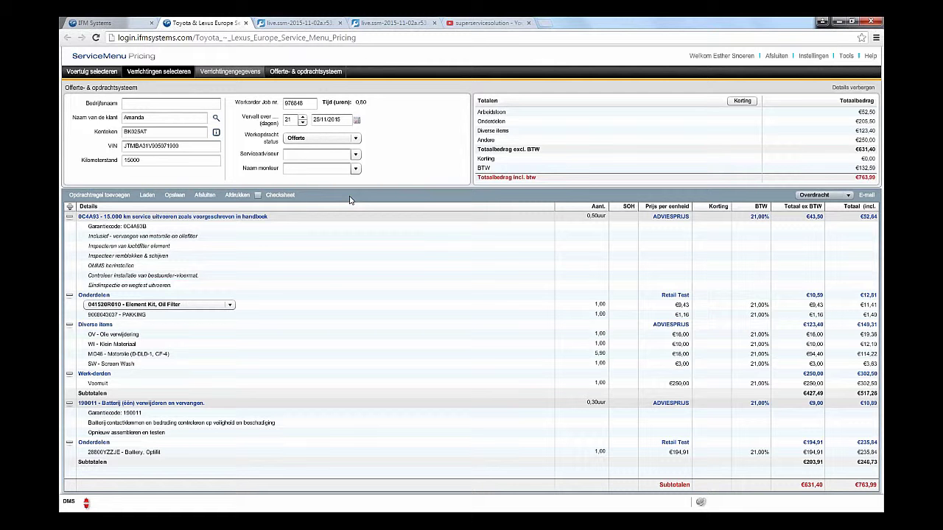
left_click(204, 196)
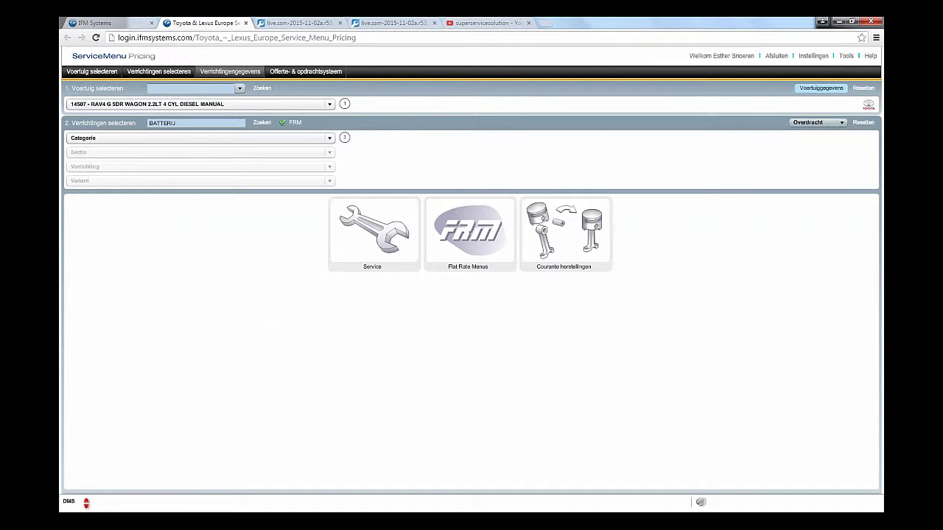
Step: Clear the vehicle selection and reload the RAV4 by its stored VIN from the Voertuig selecteren list
left_click(864, 88)
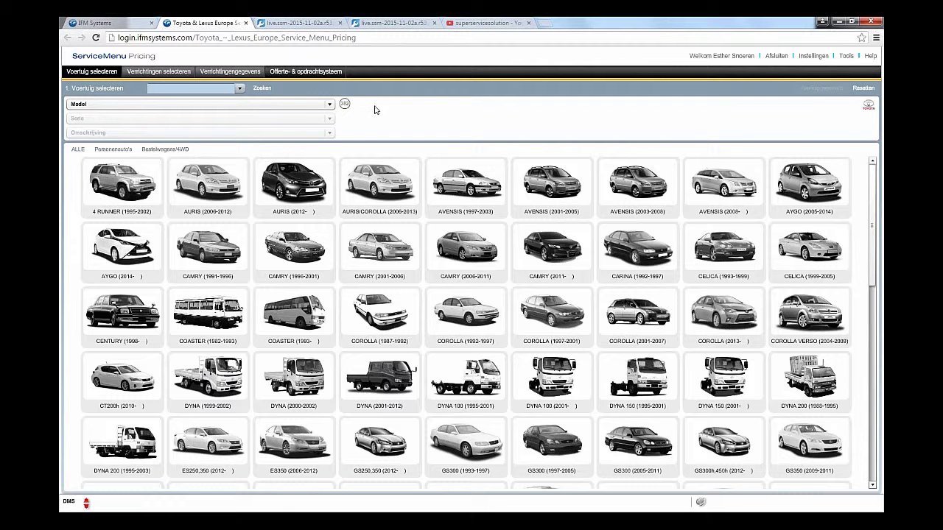
left_click(238, 93)
left_click(238, 92)
left_click(228, 101)
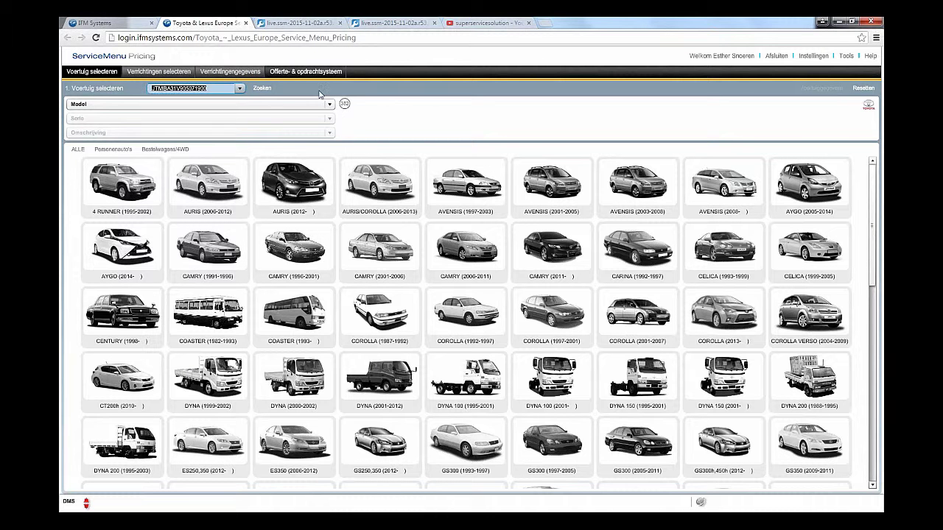
left_click(262, 89)
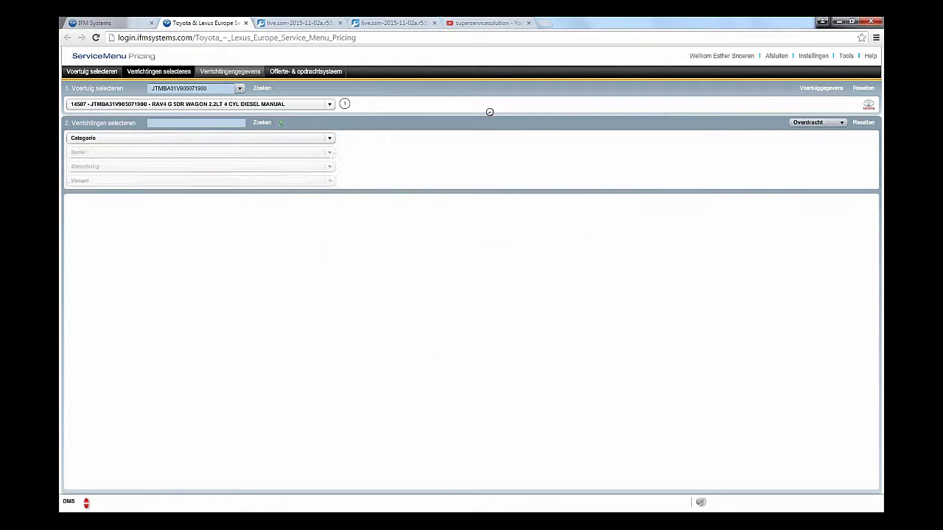
left_click(847, 57)
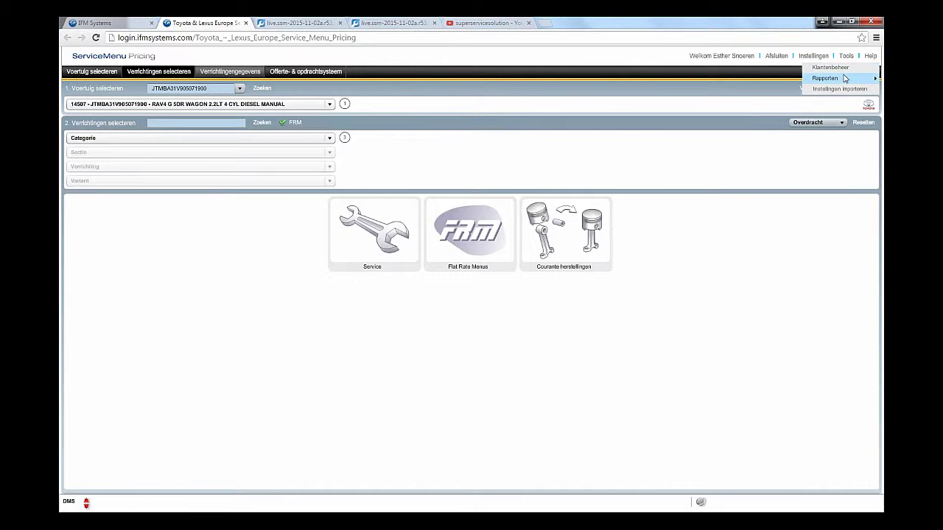
mouse_move(825, 78)
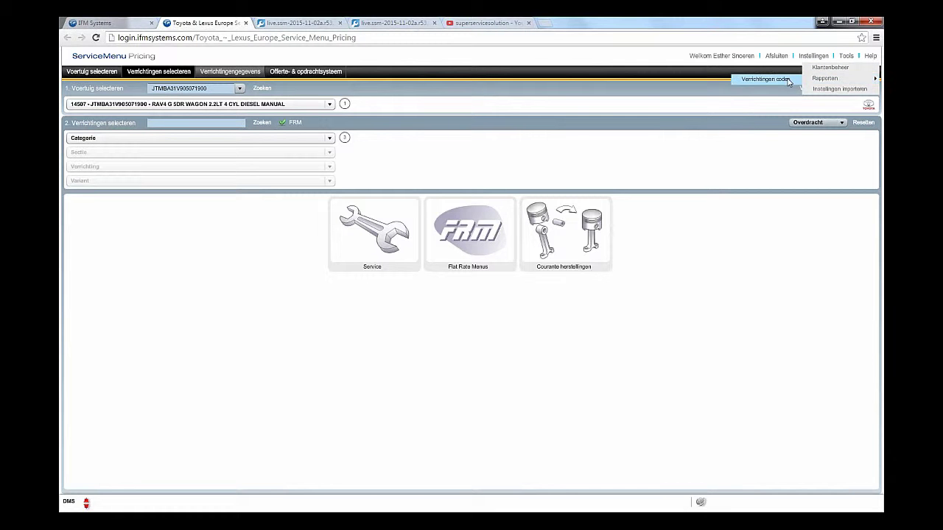
left_click(792, 78)
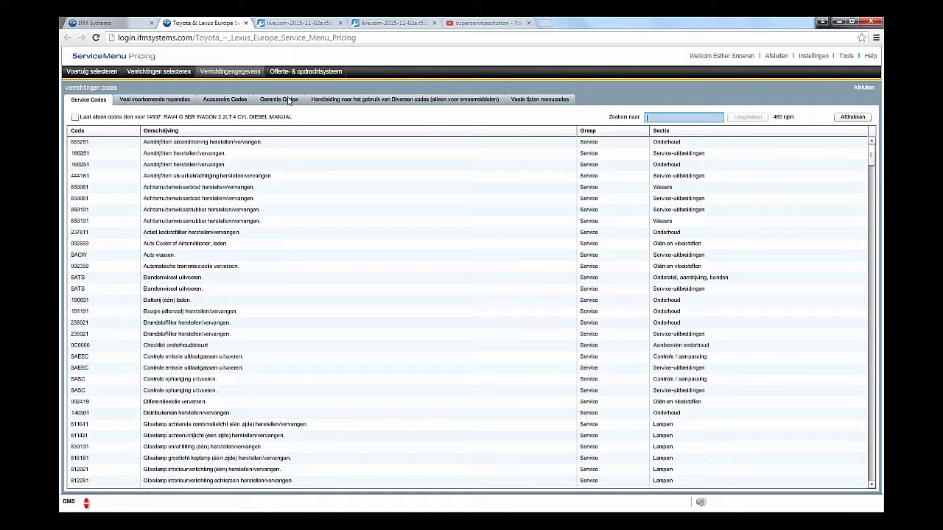
left_click(283, 102)
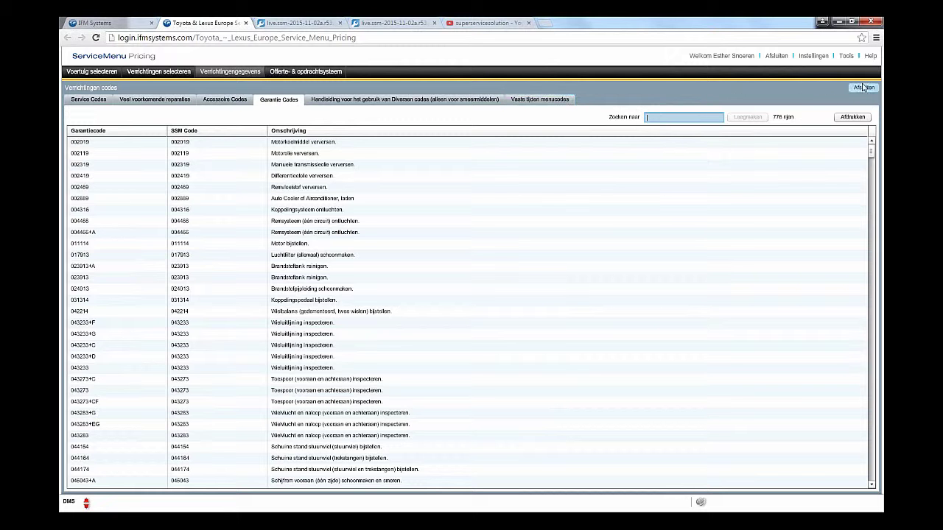
left_click(859, 88)
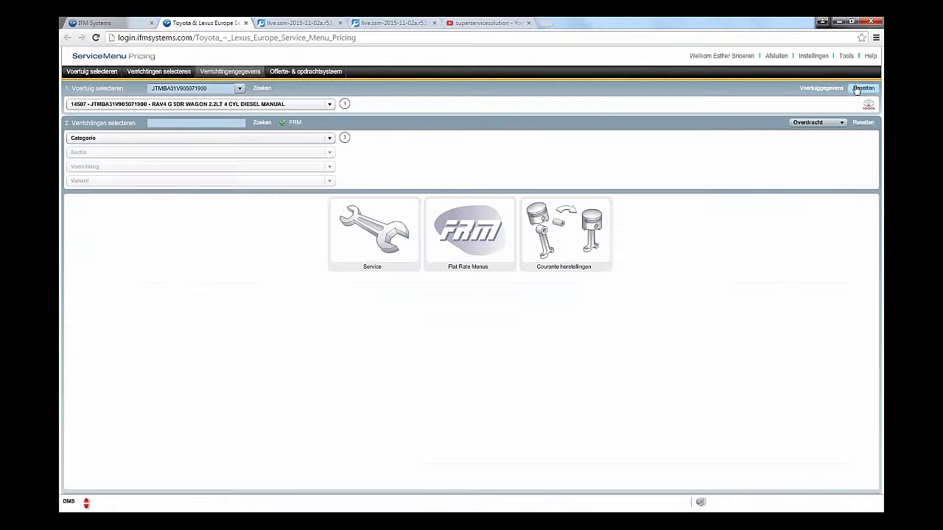
left_click(850, 59)
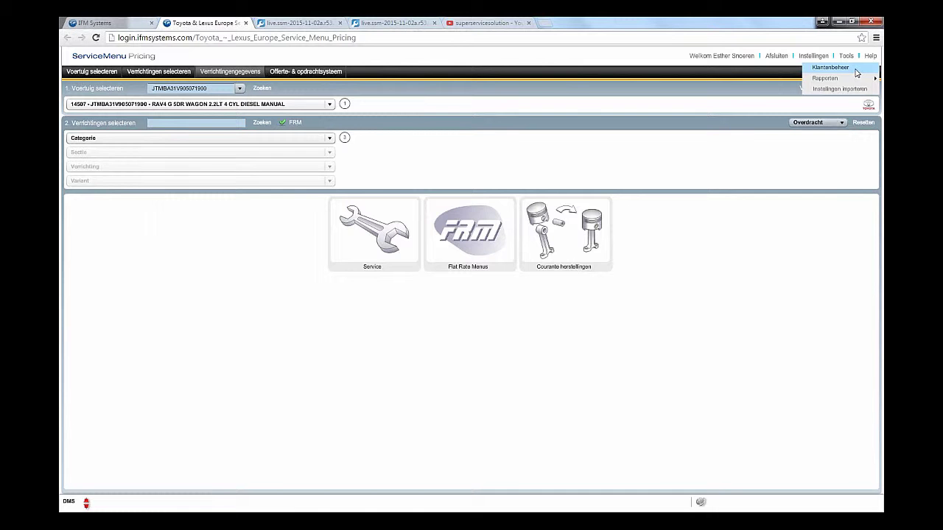
left_click(856, 73)
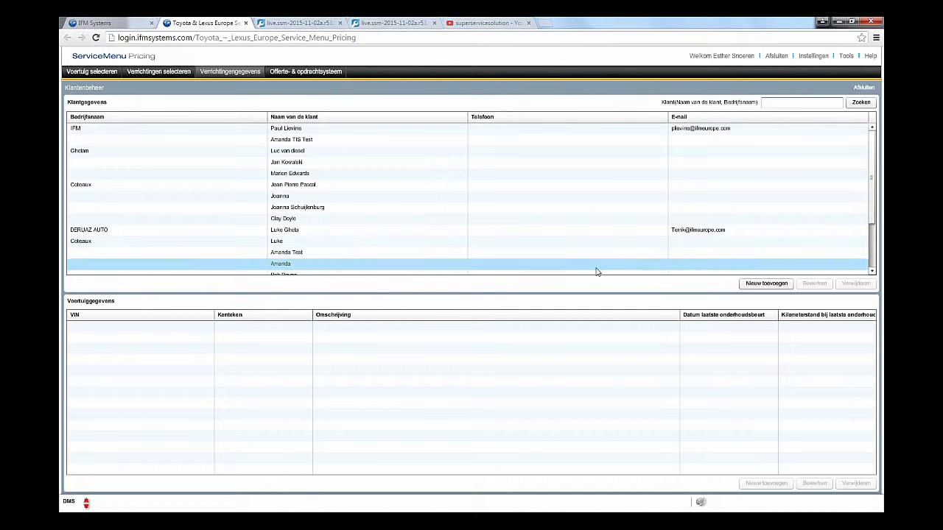
left_click(764, 290)
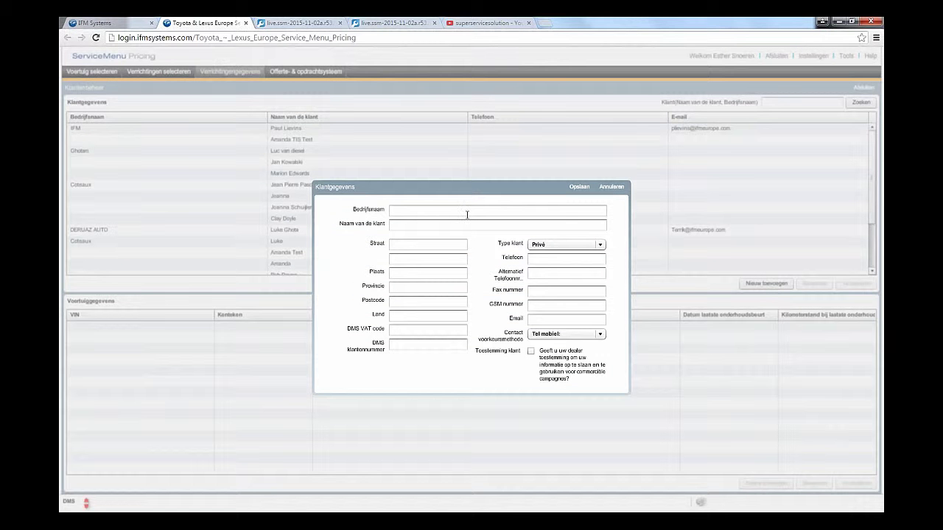
left_click(456, 223)
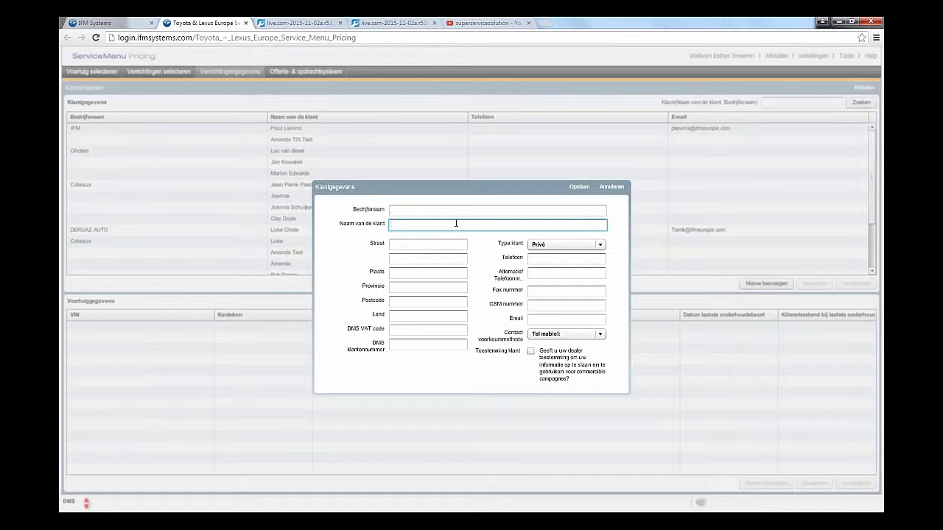
left_click(430, 244)
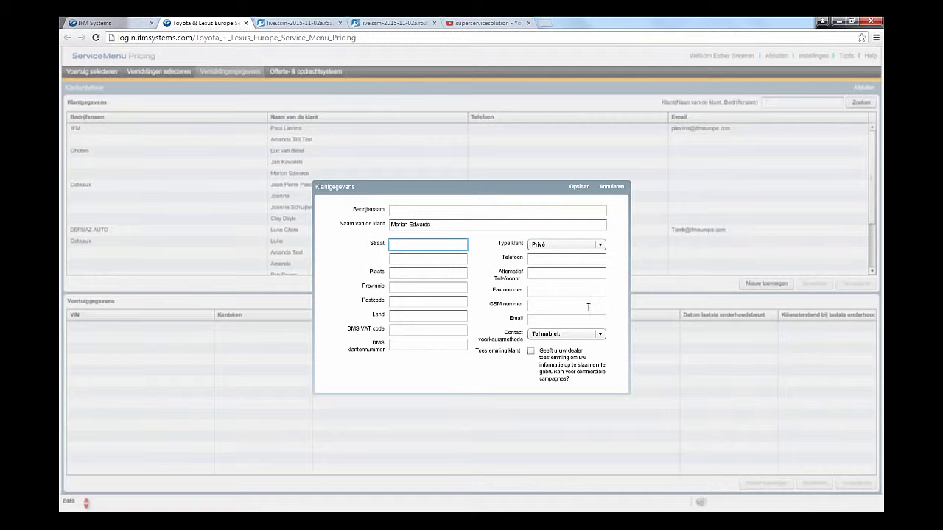
left_click(613, 187)
left_click(847, 58)
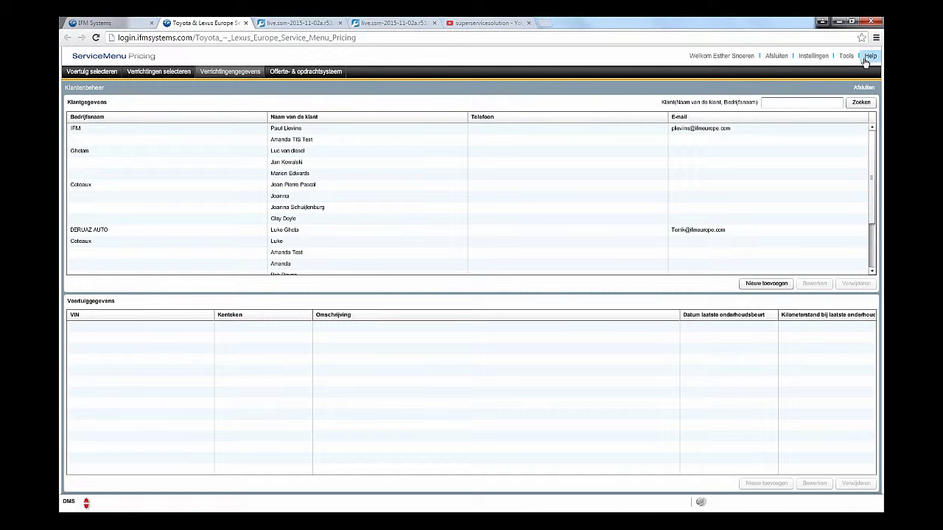
left_click(864, 88)
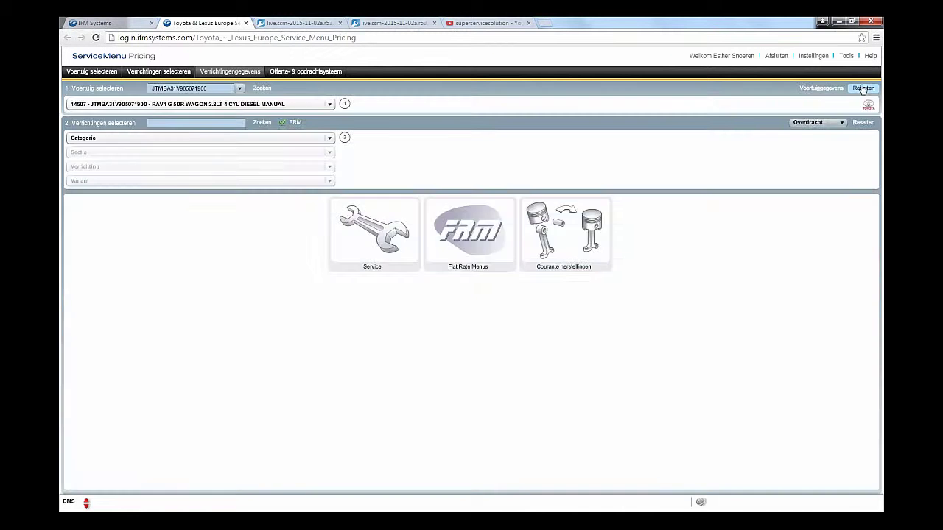
left_click(866, 62)
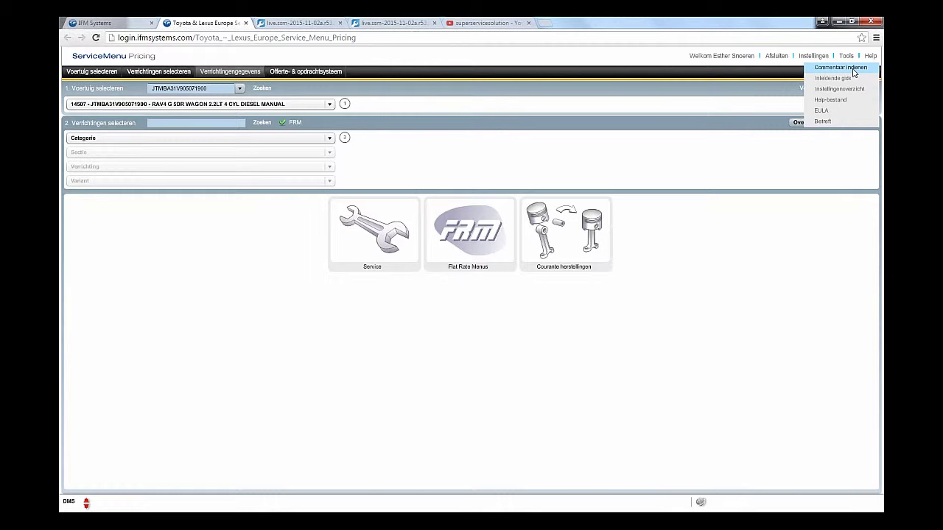
left_click(854, 68)
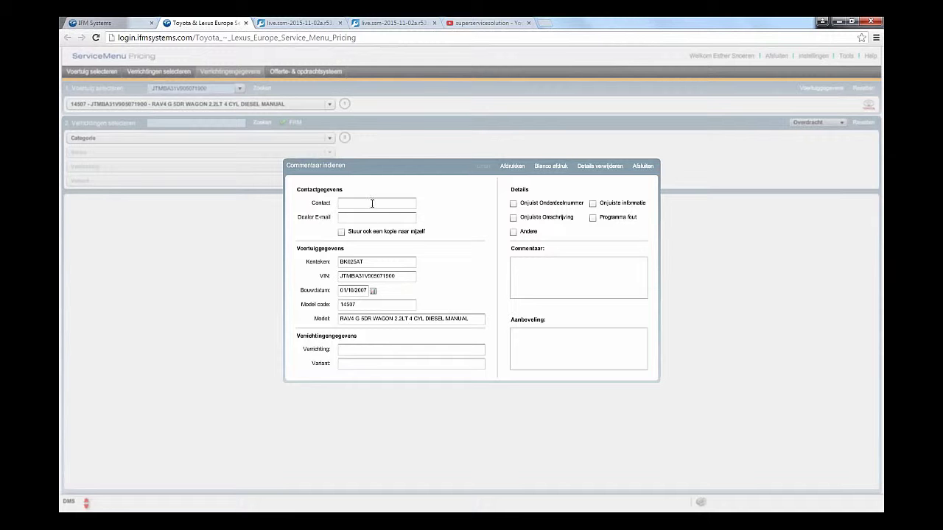
left_click(547, 274)
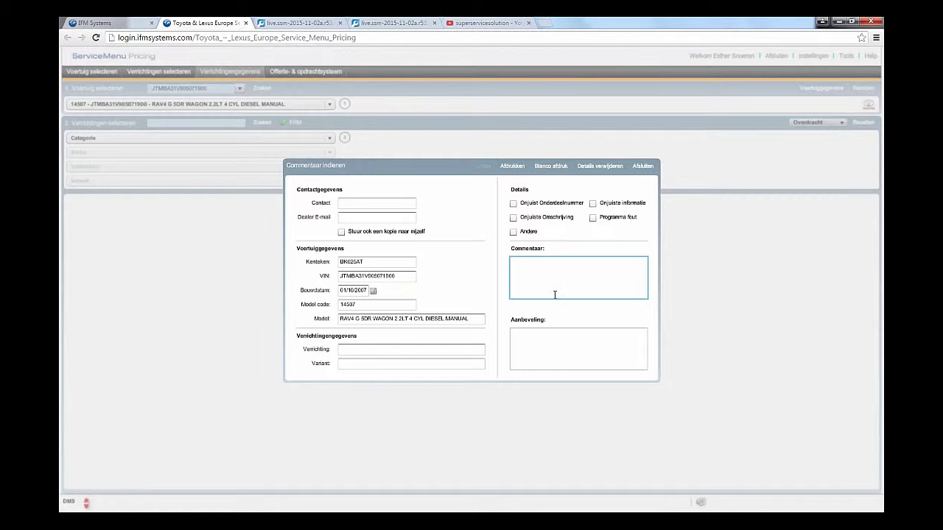
type("Test")
left_click(564, 344)
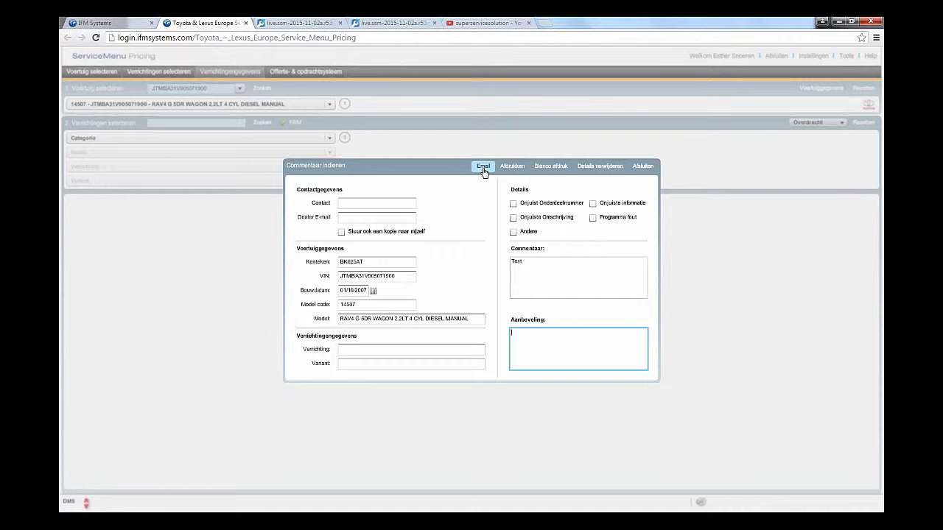
left_click(513, 167)
left_click(647, 168)
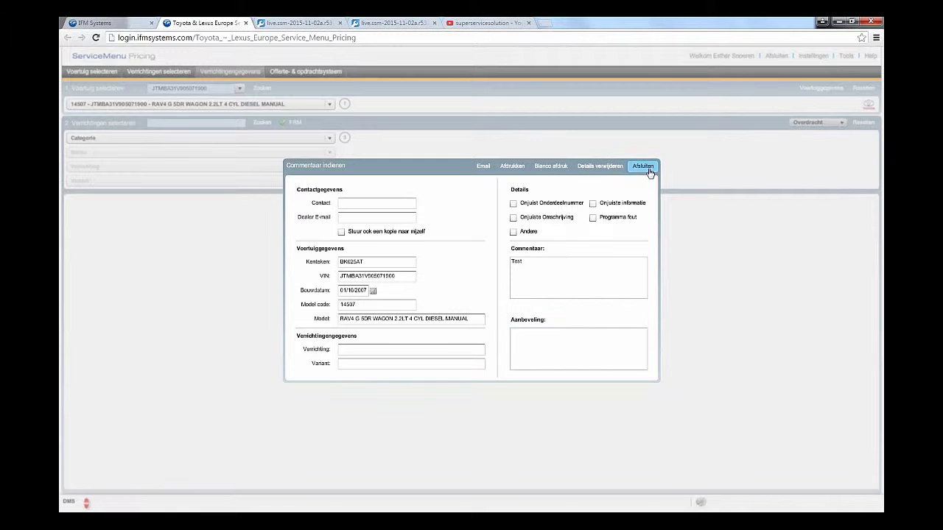
left_click(870, 55)
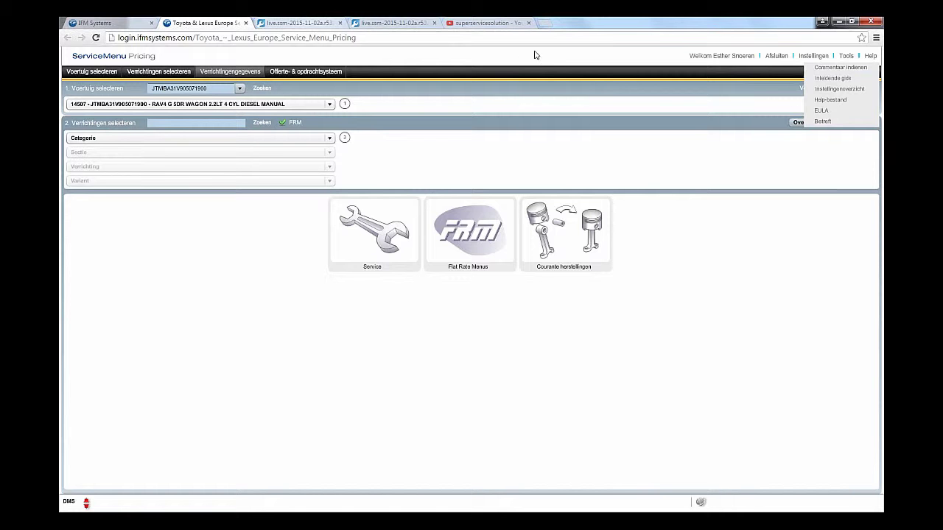
Step: Read through the Inleidende gids help PDF, then return to the ServiceMenu Pricing tab
left_click(833, 78)
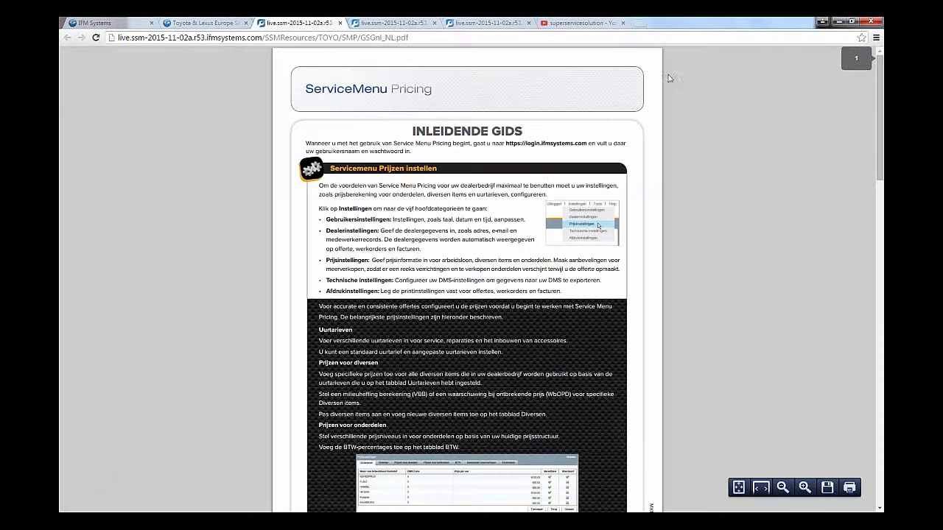
scroll(551, 193, "down", 1)
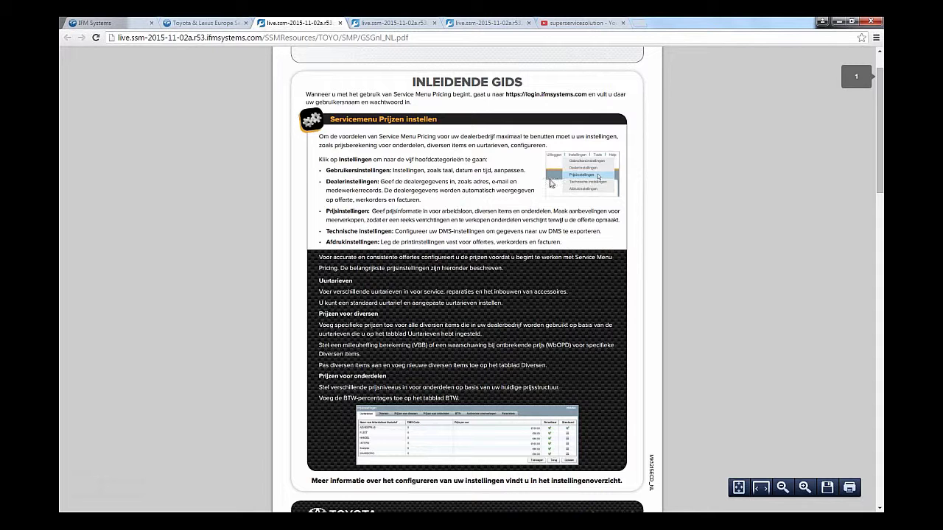
scroll(501, 198, "down", 5)
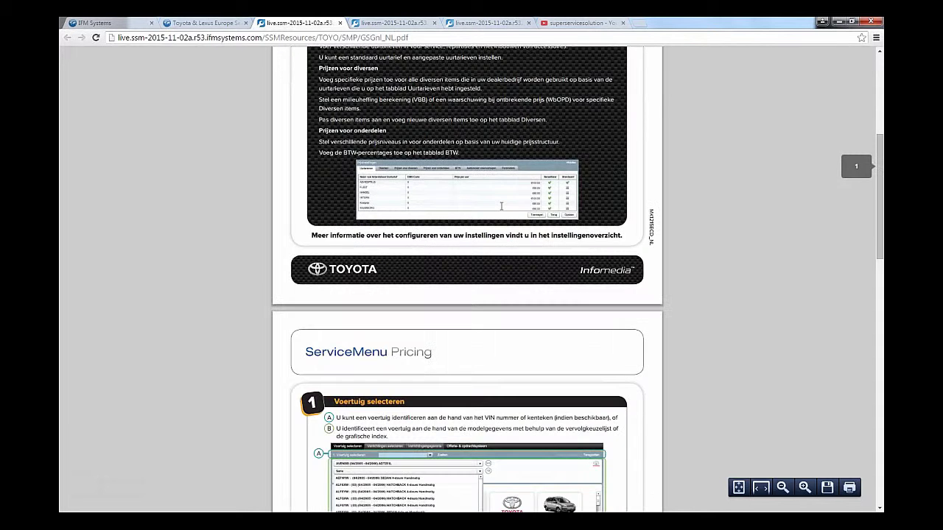
scroll(376, 50, "down", 1)
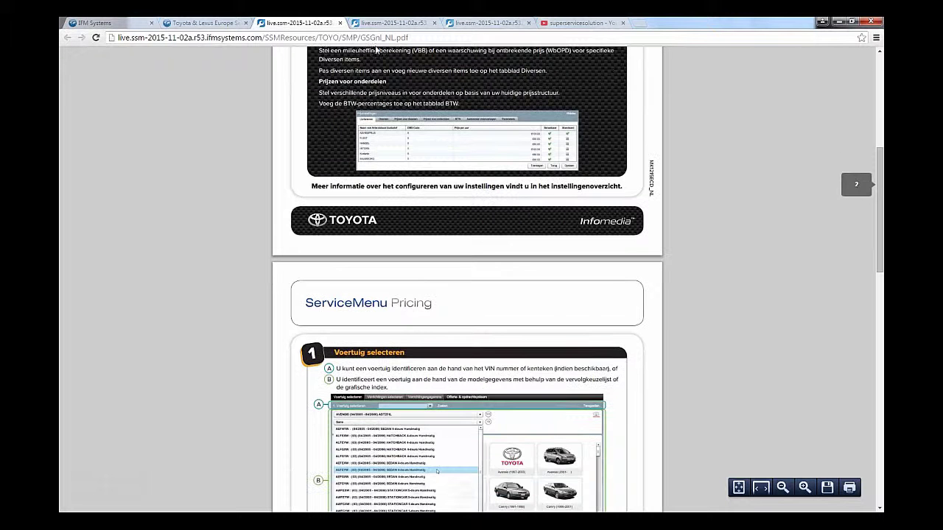
left_click(219, 25)
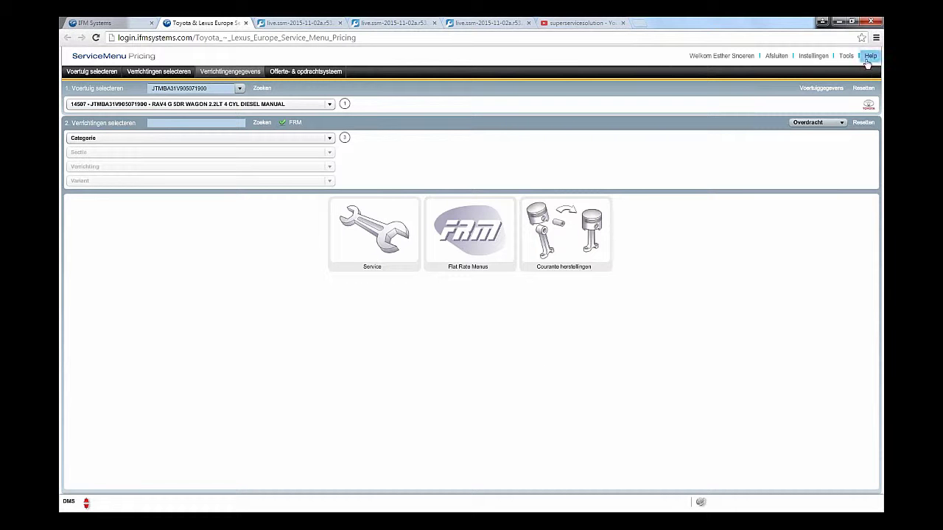
Step: Skim the Instellingenoverzicht help PDF and switch back to ServiceMenu Pricing
mouse_move(870, 57)
left_click(850, 91)
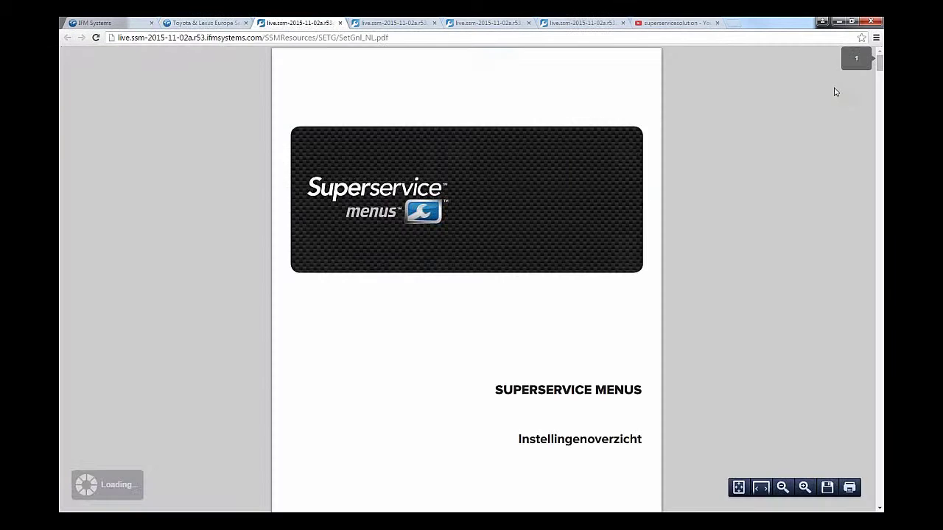
scroll(578, 196, "down", 6)
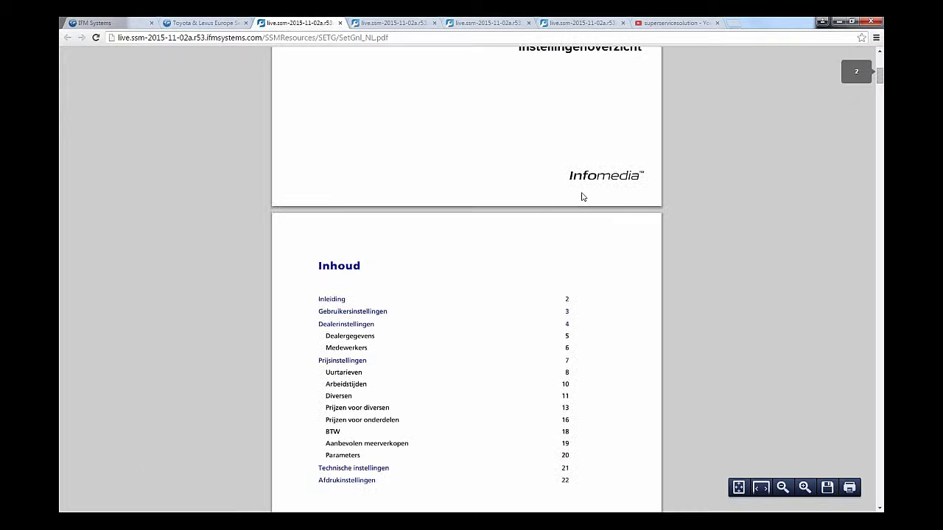
left_click(205, 27)
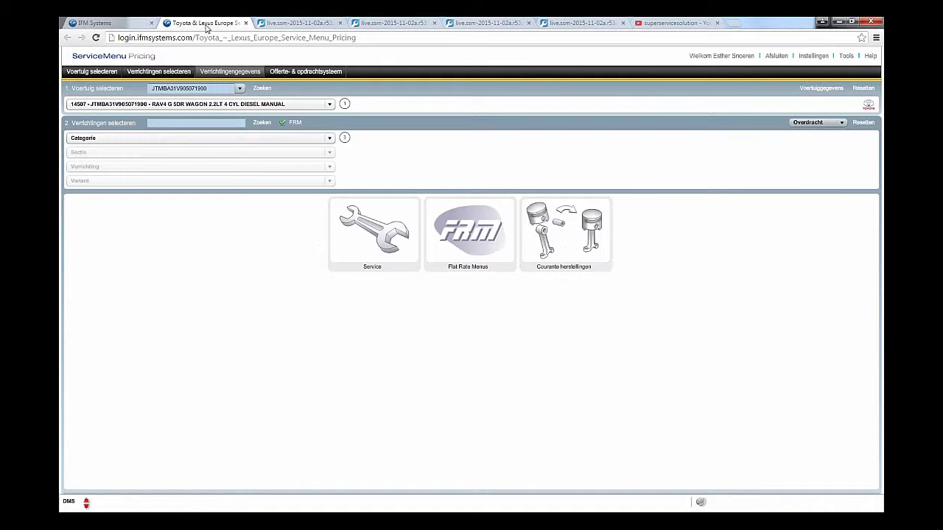